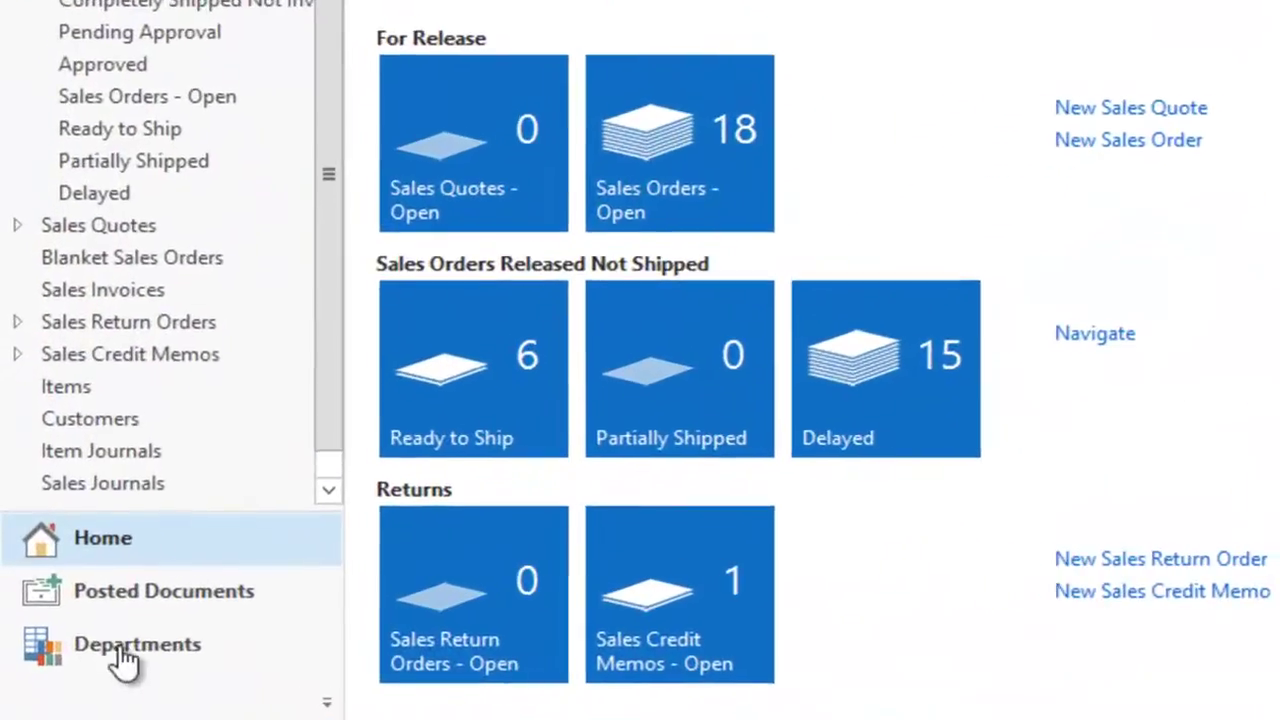
Open Job Queues via Departments > Administration > Application Setup > Job Queue
{"action": "left_click", "coordinate": [70, 651]}
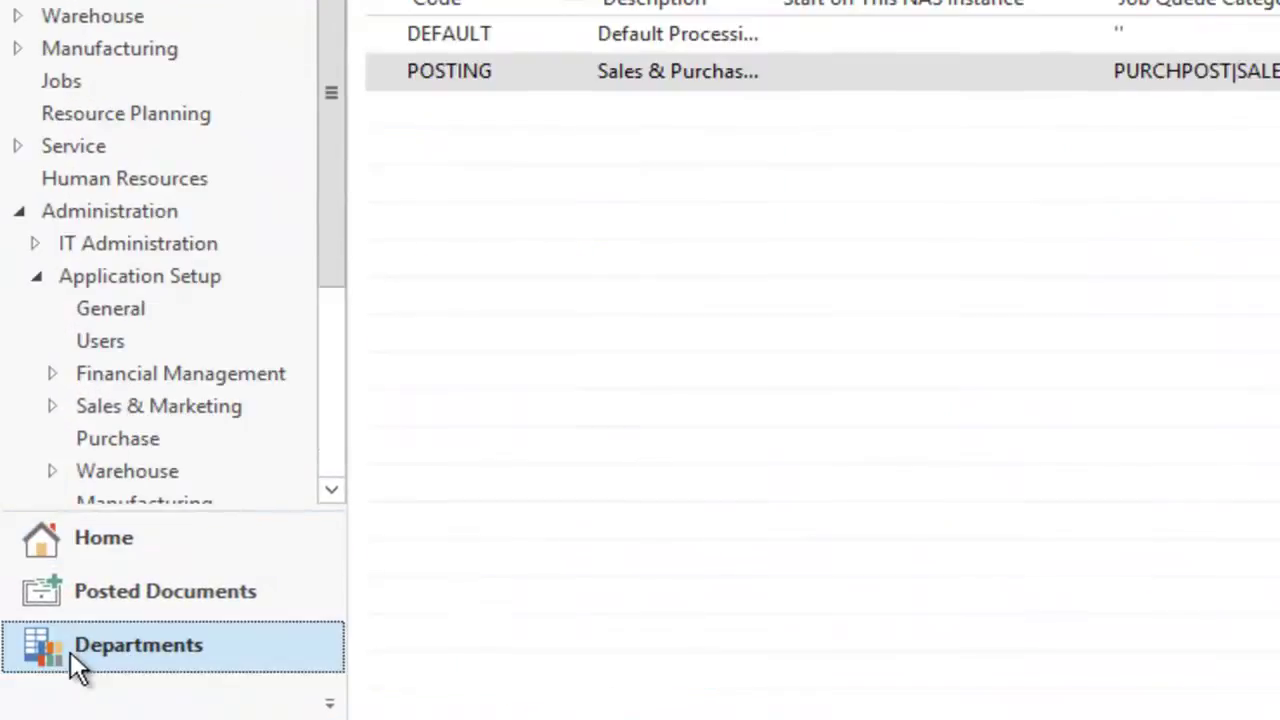
{"action": "left_click", "coordinate": [86, 208]}
{"action": "left_click", "coordinate": [117, 143]}
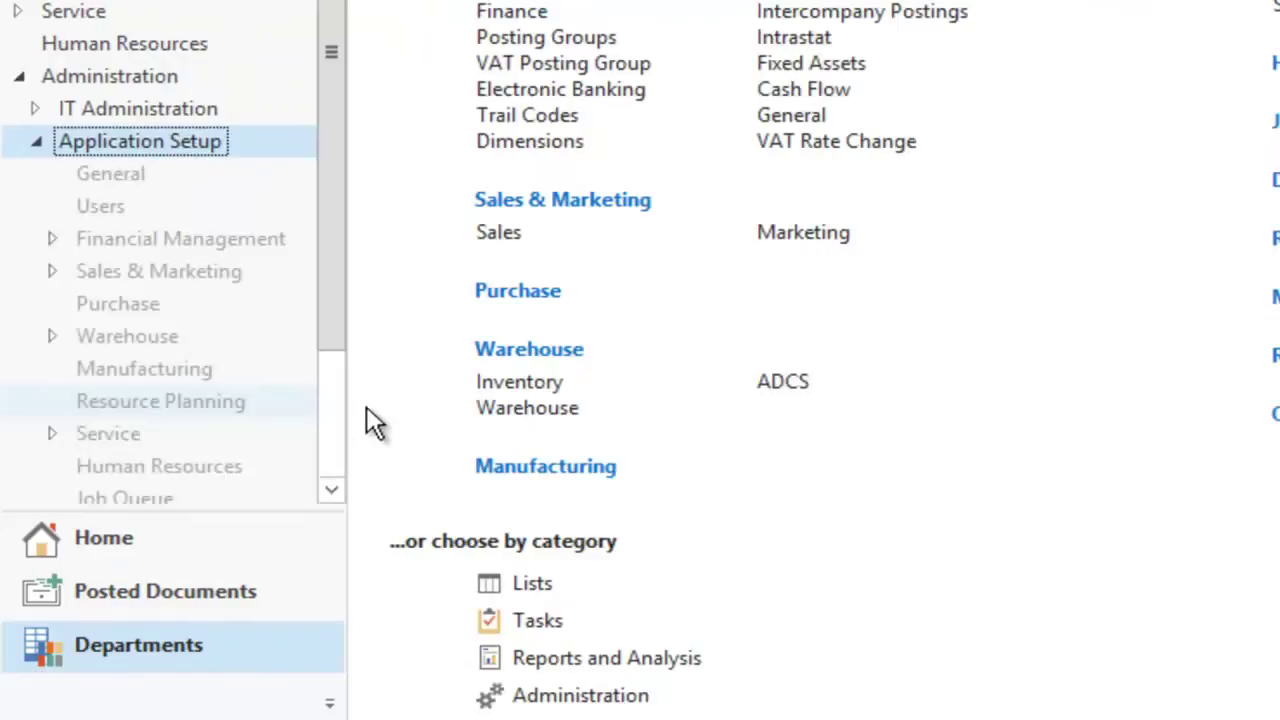
{"action": "left_click", "coordinate": [328, 487]}
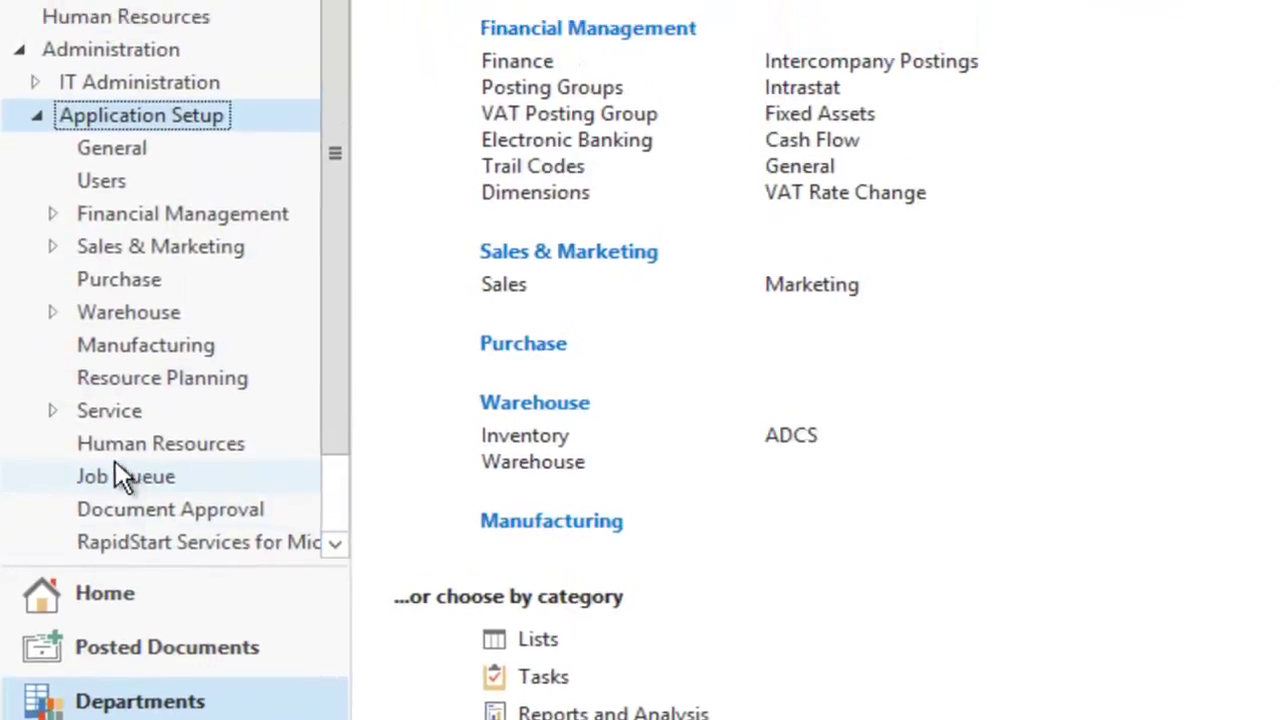
{"action": "left_click", "coordinate": [118, 472]}
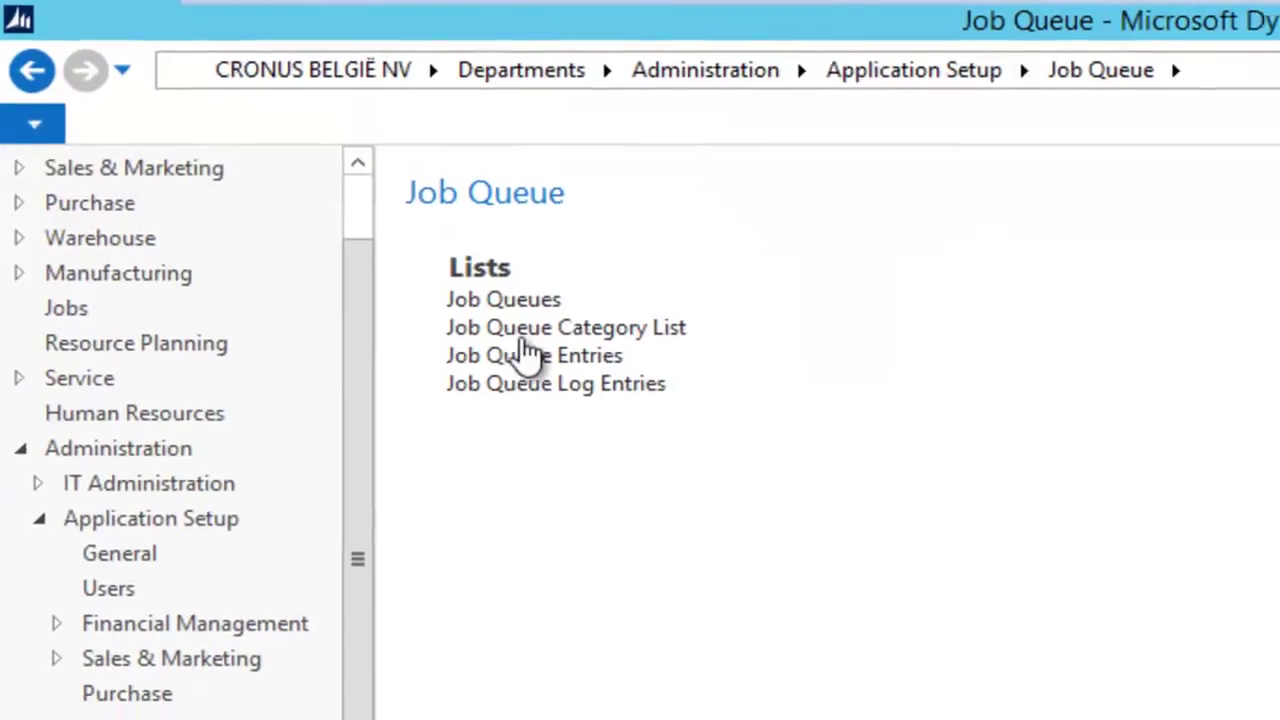
{"action": "left_click", "coordinate": [265, 162]}
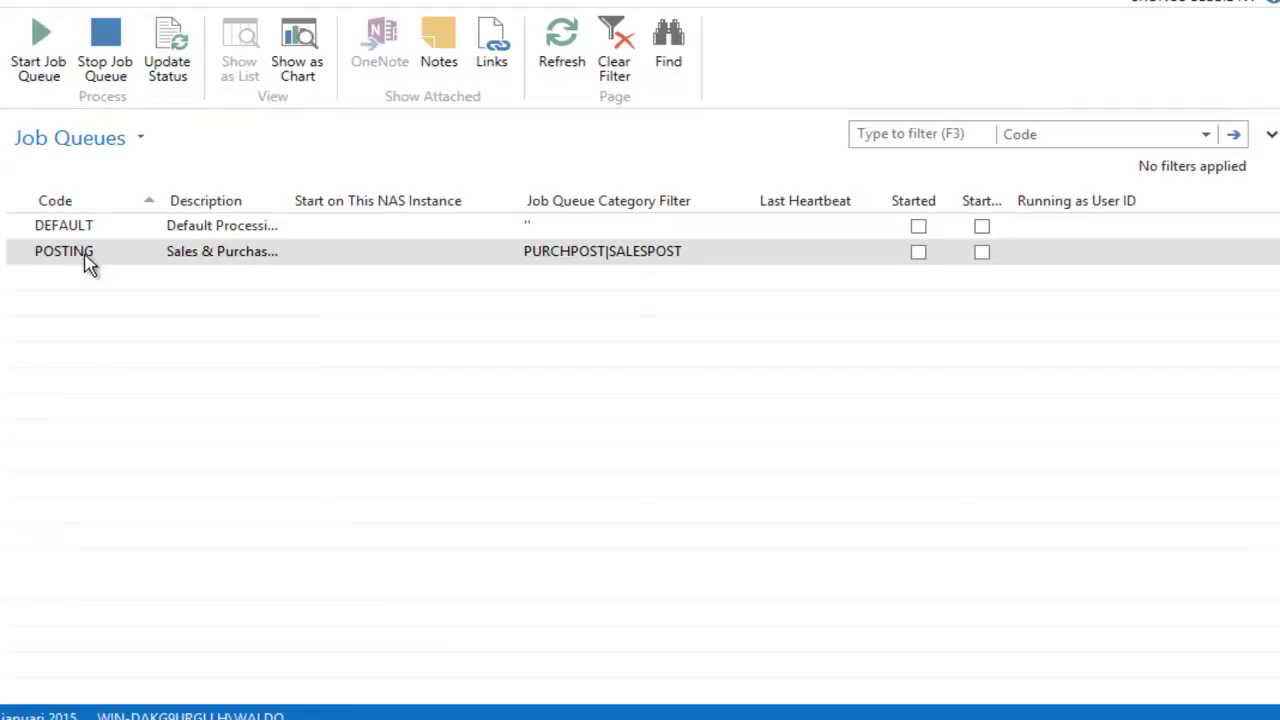
Enable Start Automatically From NAS on the DEFAULT job queue card
{"action": "double_click", "coordinate": [80, 226]}
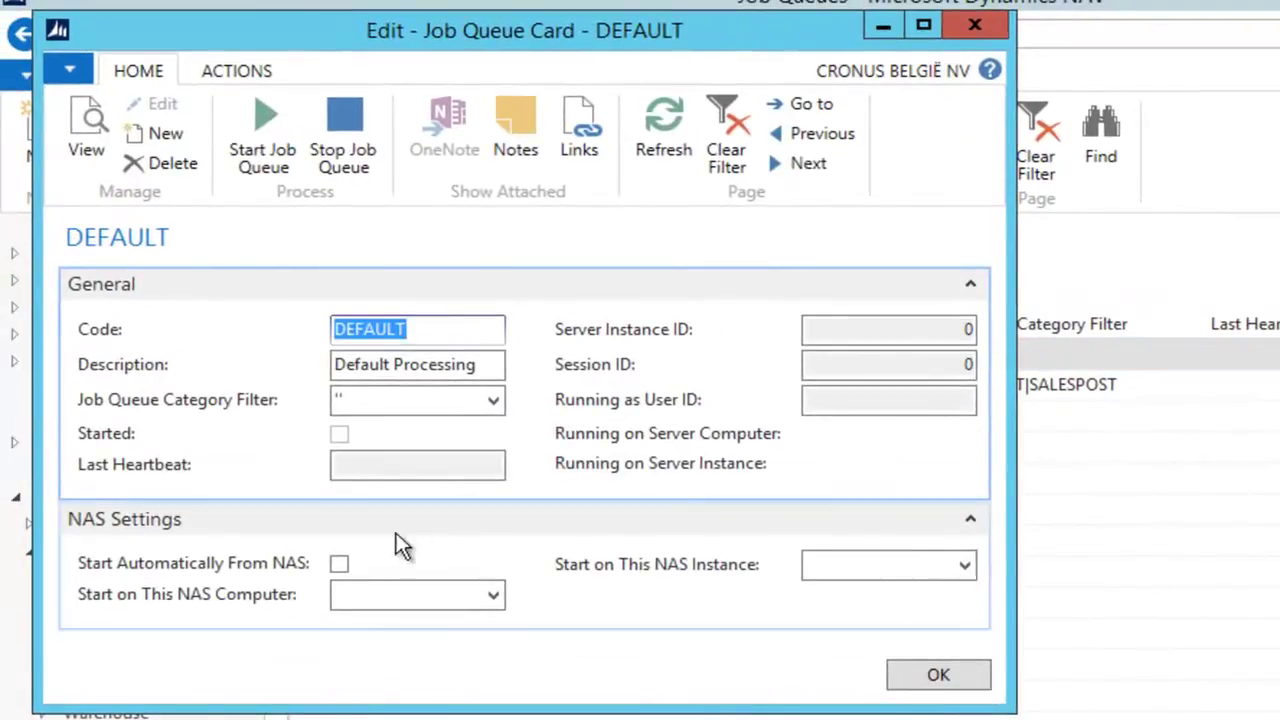
{"action": "left_click", "coordinate": [339, 565]}
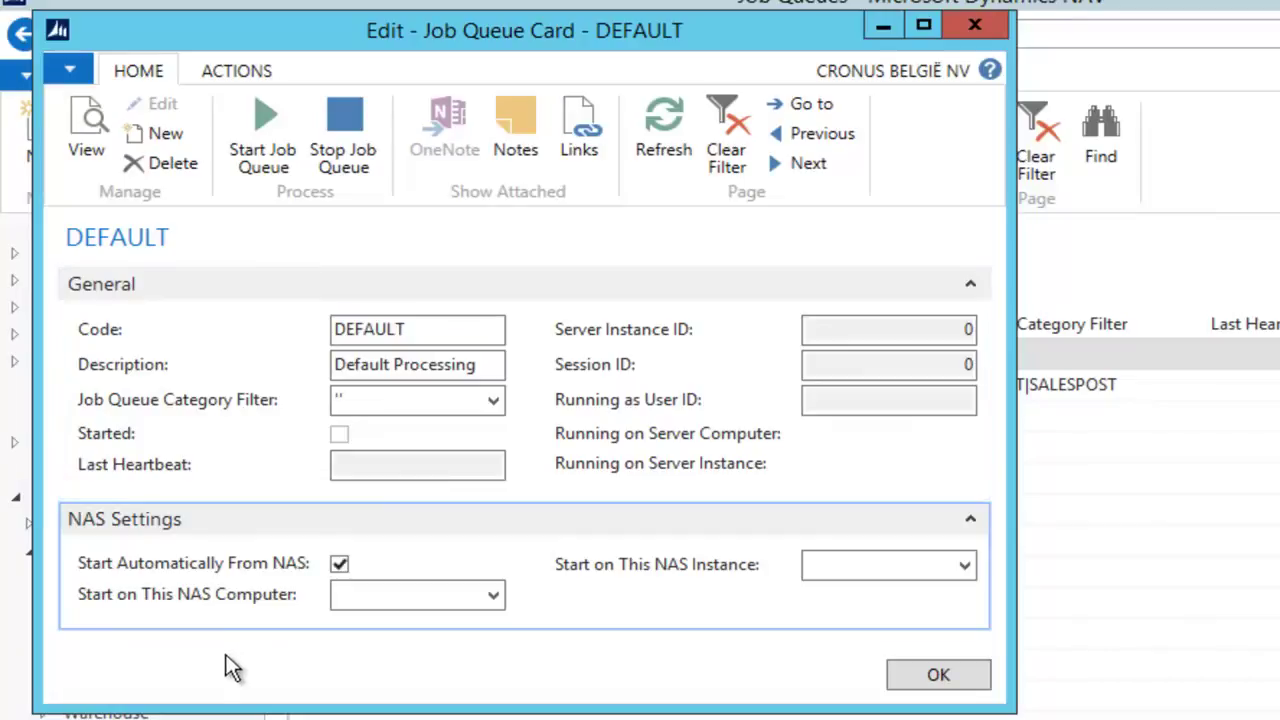
{"action": "left_click", "coordinate": [945, 674]}
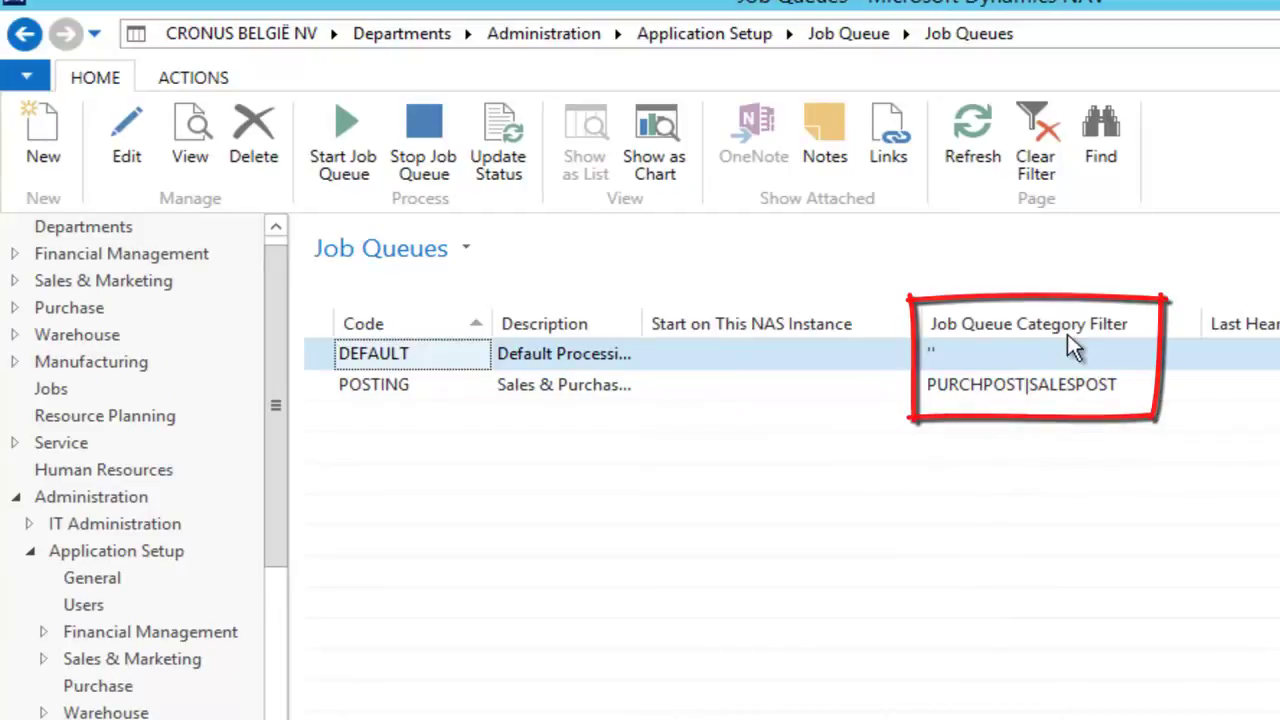
Recheck the DEFAULT card, select POSTING, and return to the Job Queue overview
{"action": "double_click", "coordinate": [390, 358]}
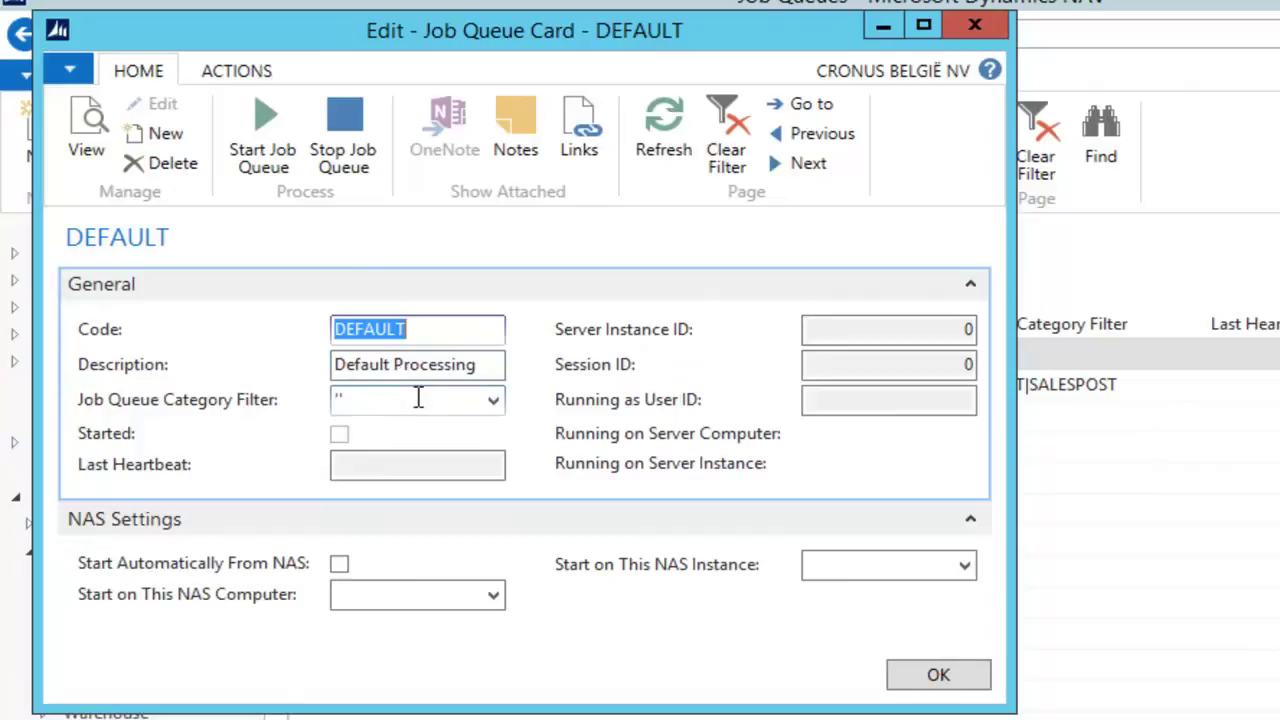
{"action": "left_click", "coordinate": [971, 30]}
{"action": "left_click", "coordinate": [365, 385]}
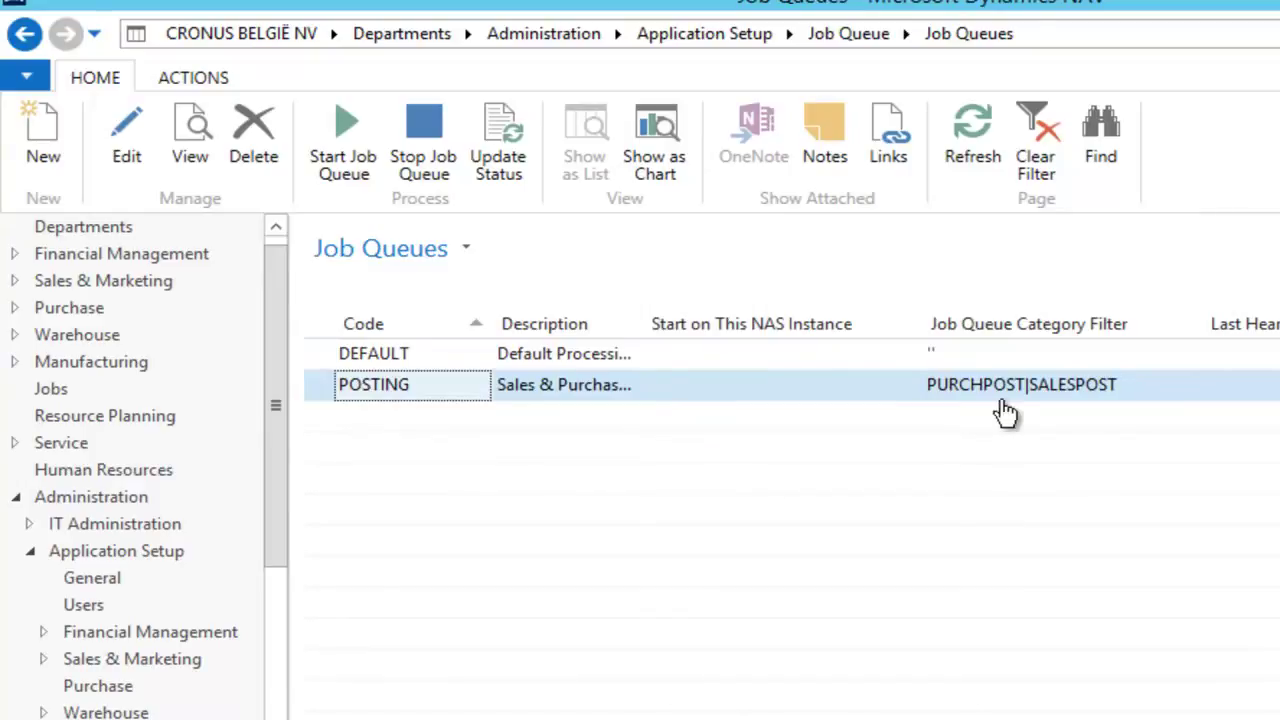
{"action": "left_click", "coordinate": [25, 36]}
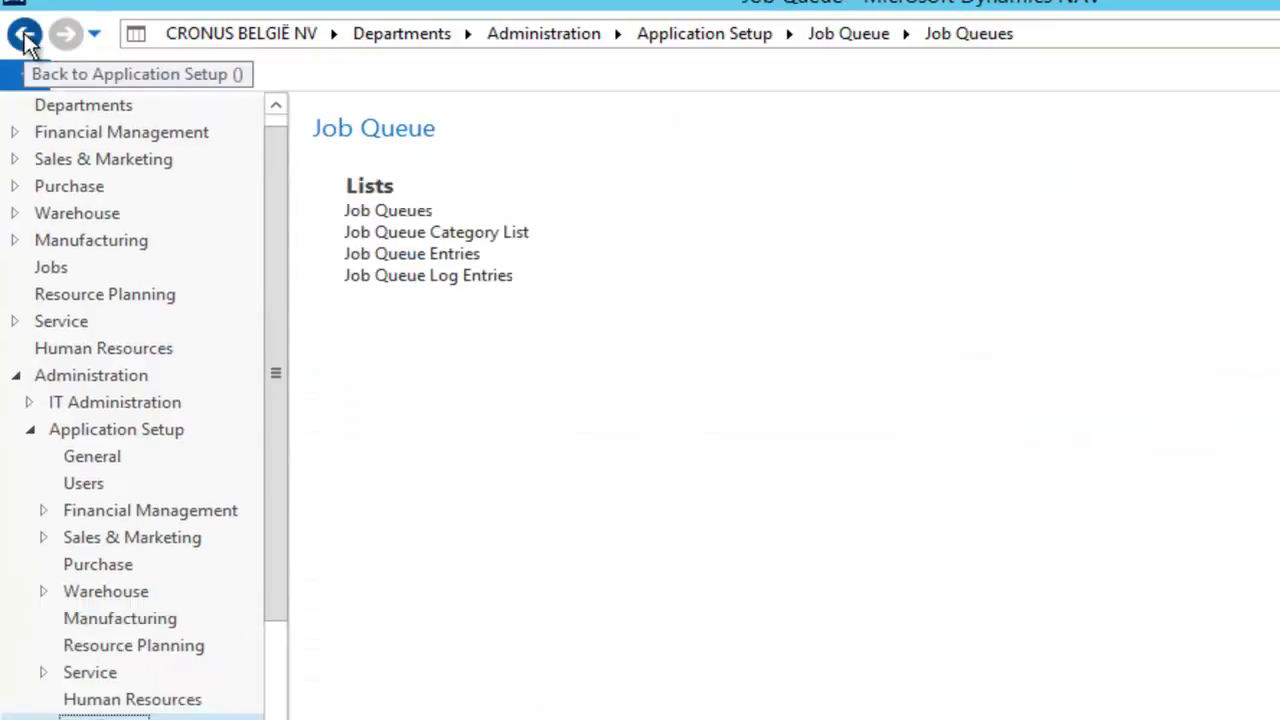
{"action": "left_click", "coordinate": [455, 234]}
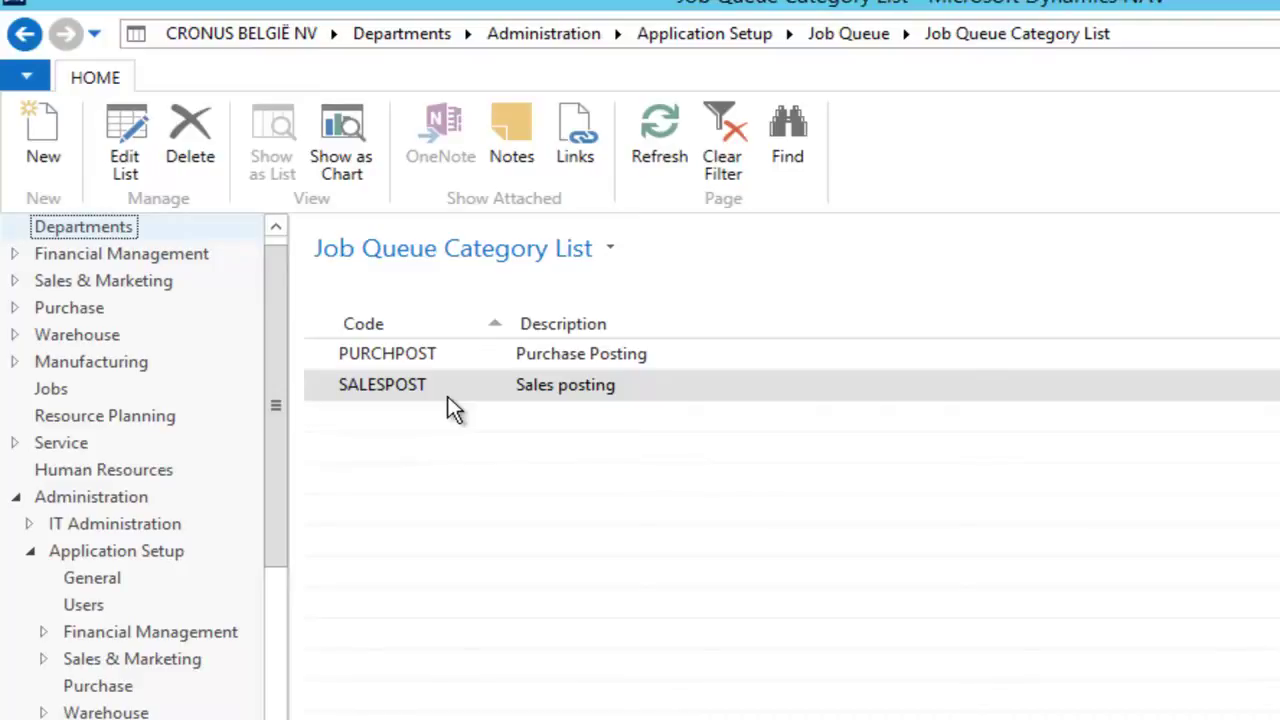
{"action": "left_click", "coordinate": [25, 36]}
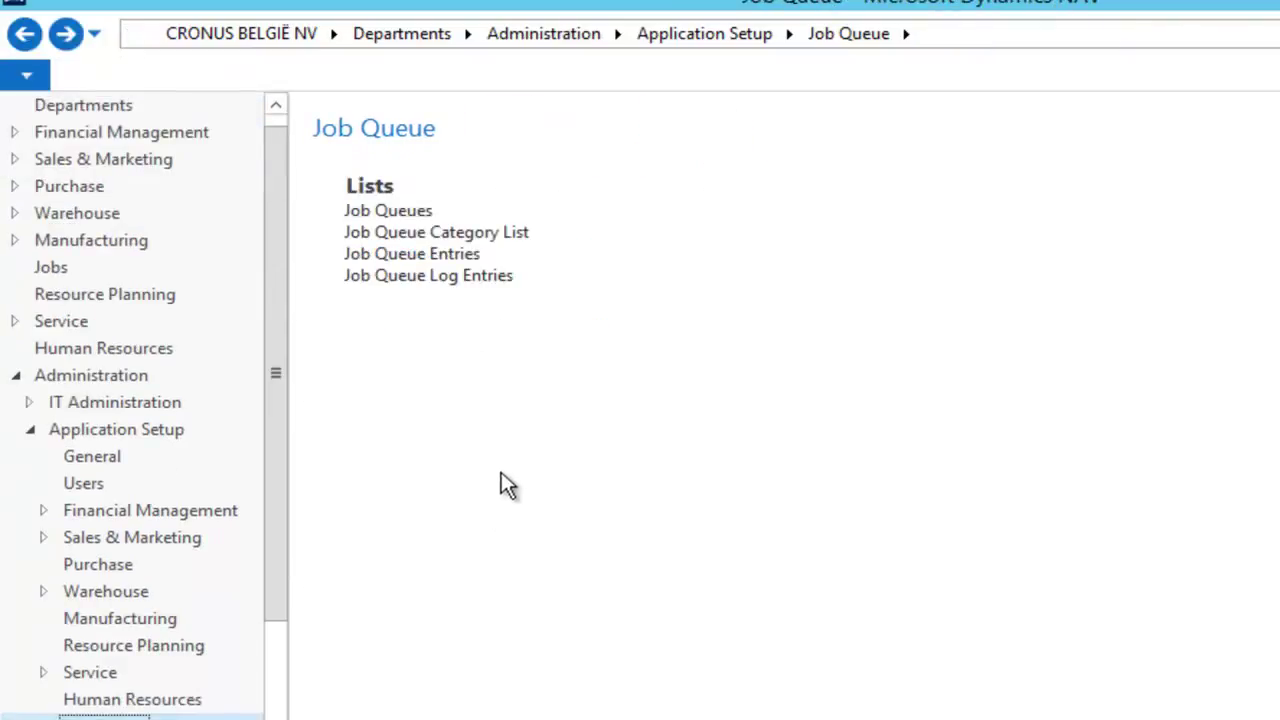
{"action": "left_click", "coordinate": [414, 256]}
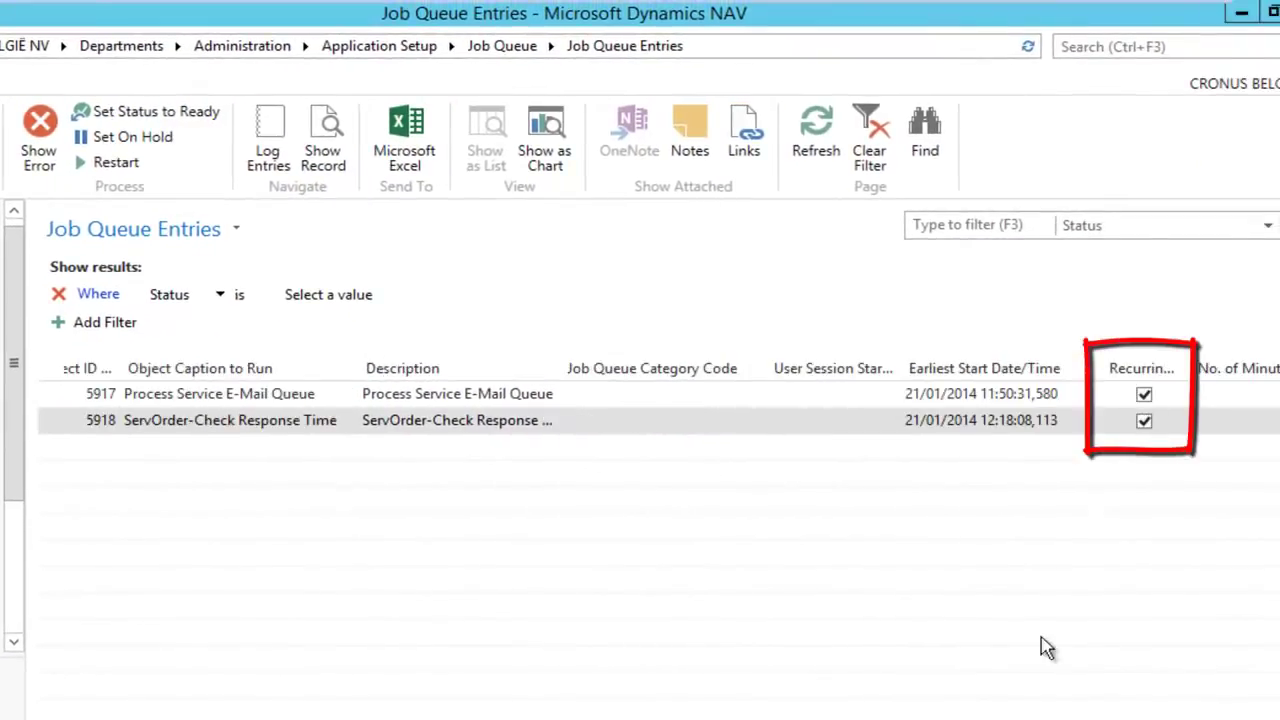
{"action": "scroll", "coordinate": [640, 410], "scroll_direction": "left", "scroll_amount": 3}
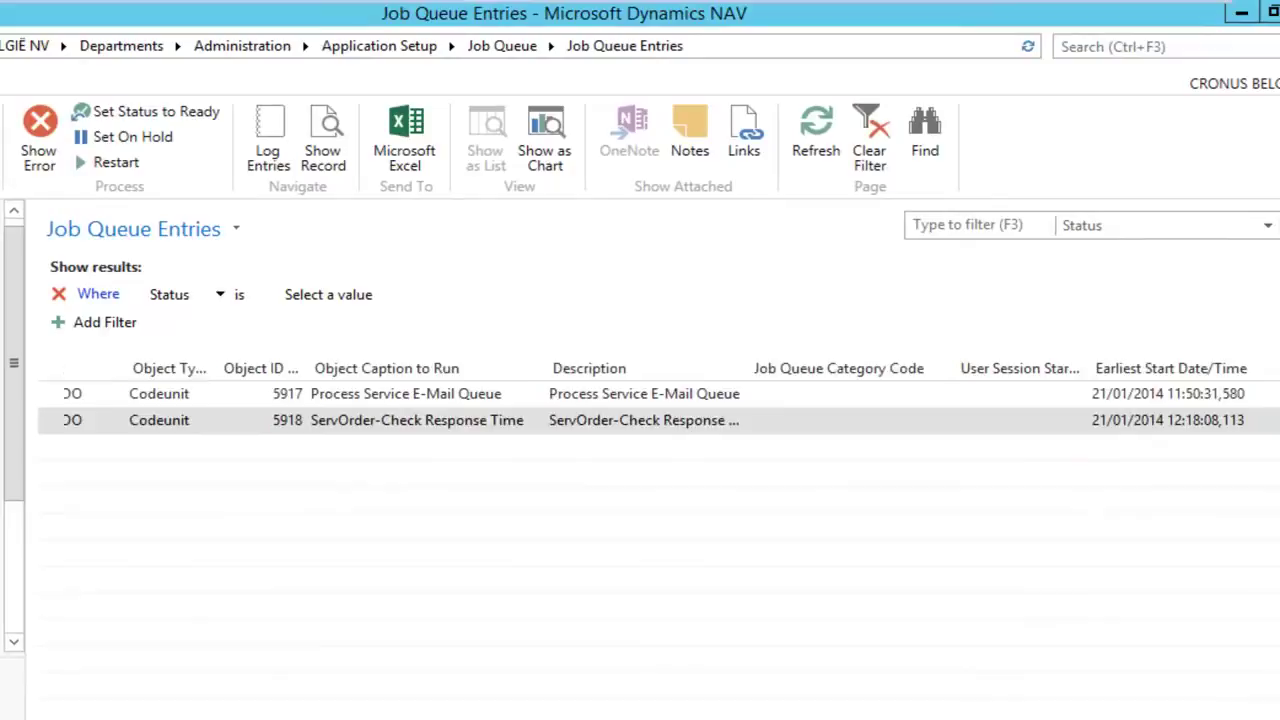
{"action": "scroll", "coordinate": [640, 400], "scroll_direction": "left", "scroll_amount": 3}
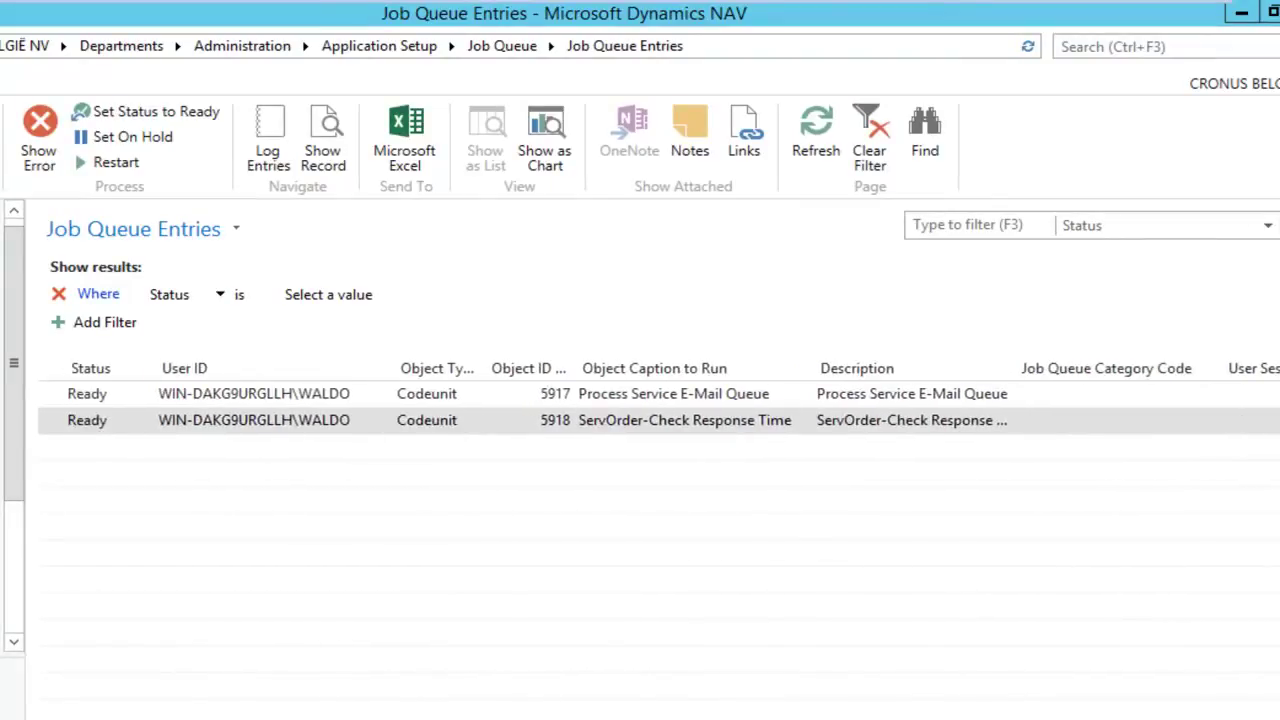
{"action": "scroll", "coordinate": [640, 410], "scroll_direction": "right", "scroll_amount": 3}
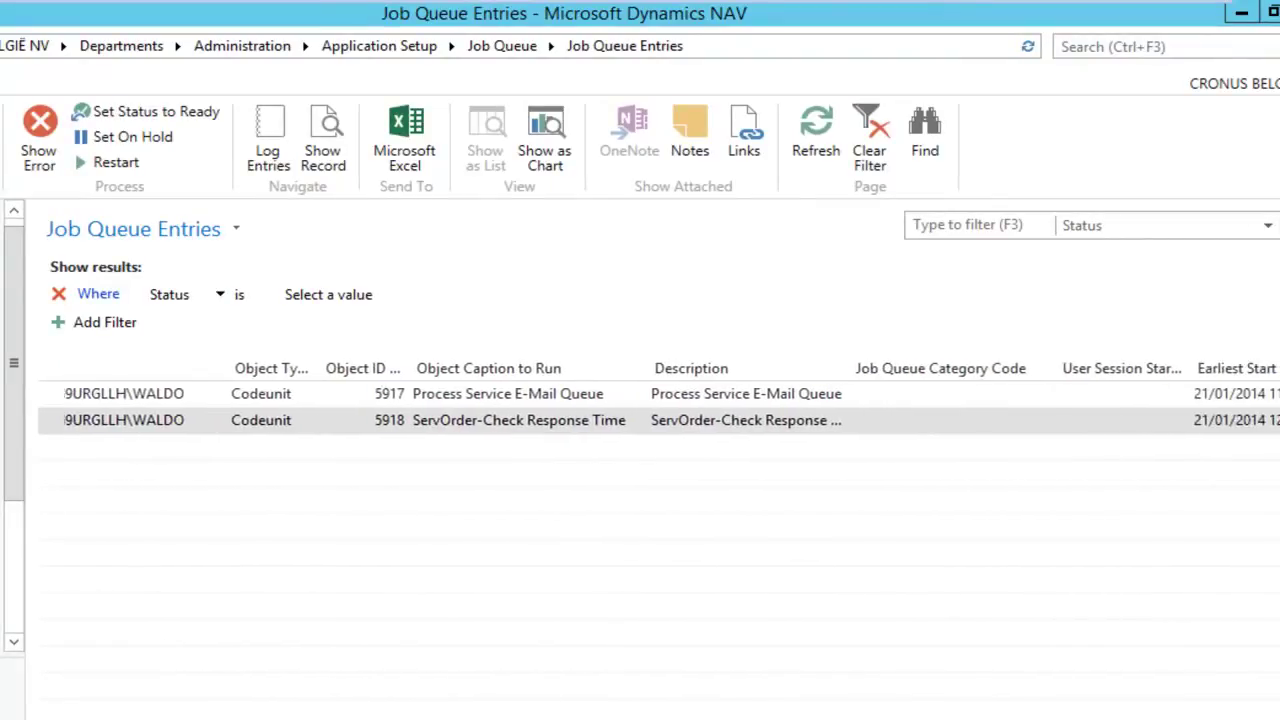
{"action": "scroll", "coordinate": [640, 410], "scroll_direction": "right", "scroll_amount": 3}
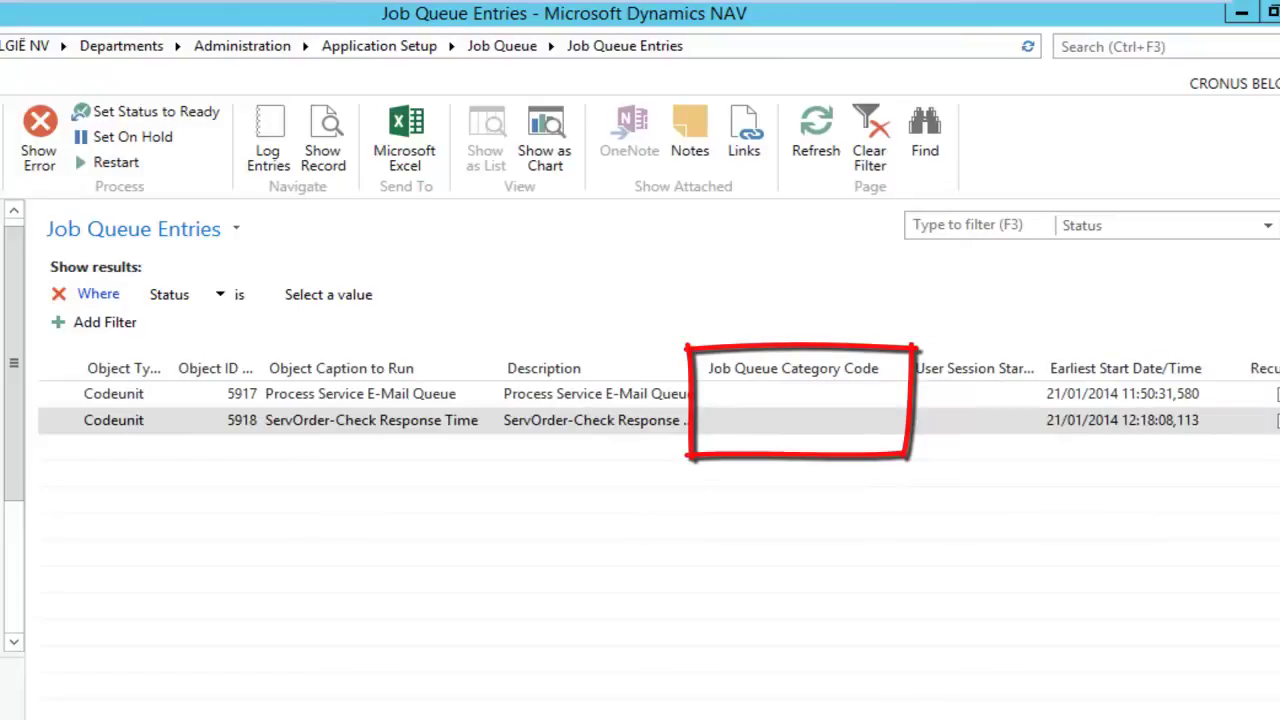
{"action": "scroll", "coordinate": [660, 405], "scroll_direction": "left", "scroll_amount": 2}
{"action": "scroll", "coordinate": [660, 405], "scroll_direction": "left", "scroll_amount": 2}
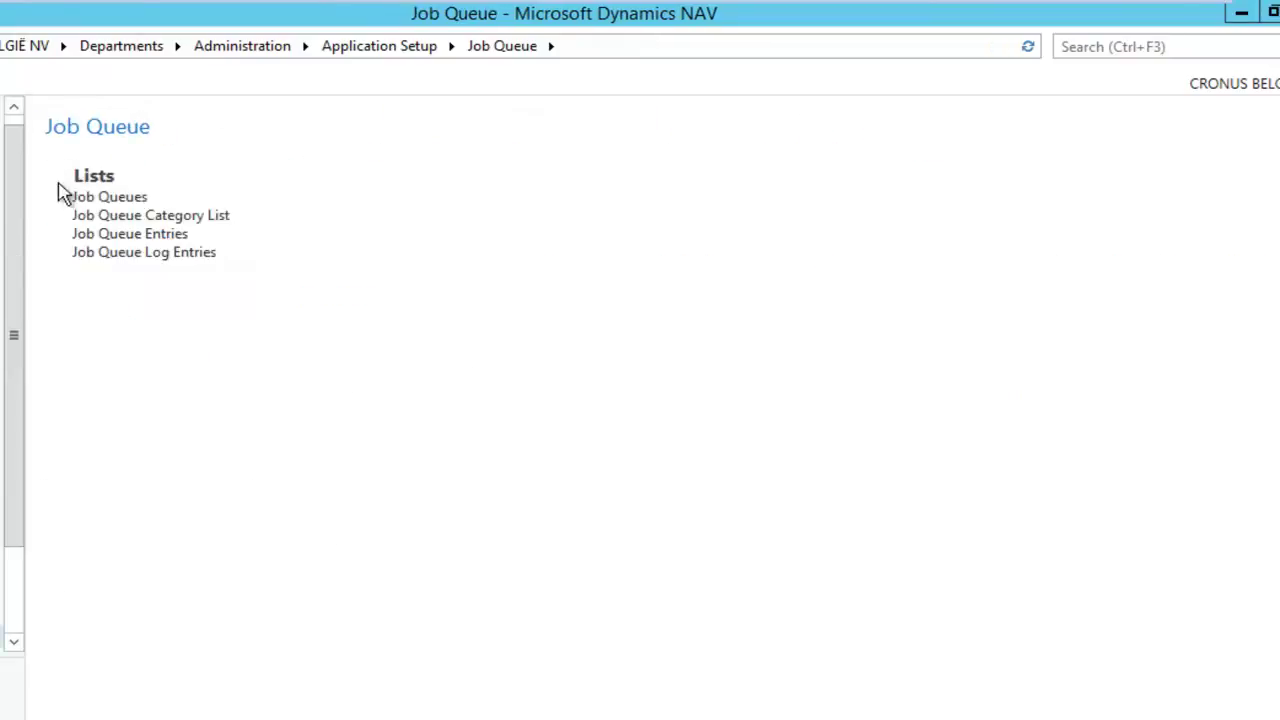
Select DEFAULT in Job Queues, close the list, and open the empty Job Queue Log Entries
{"action": "left_click", "coordinate": [106, 197]}
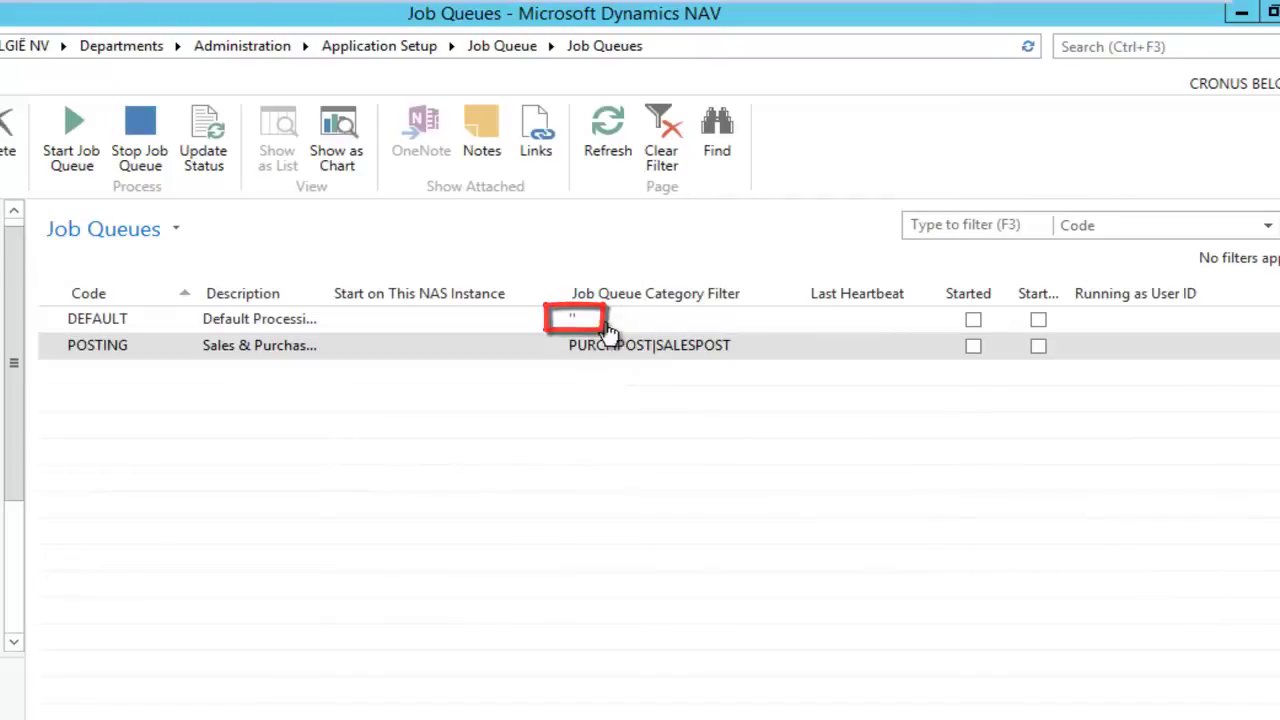
{"action": "left_click", "coordinate": [136, 322]}
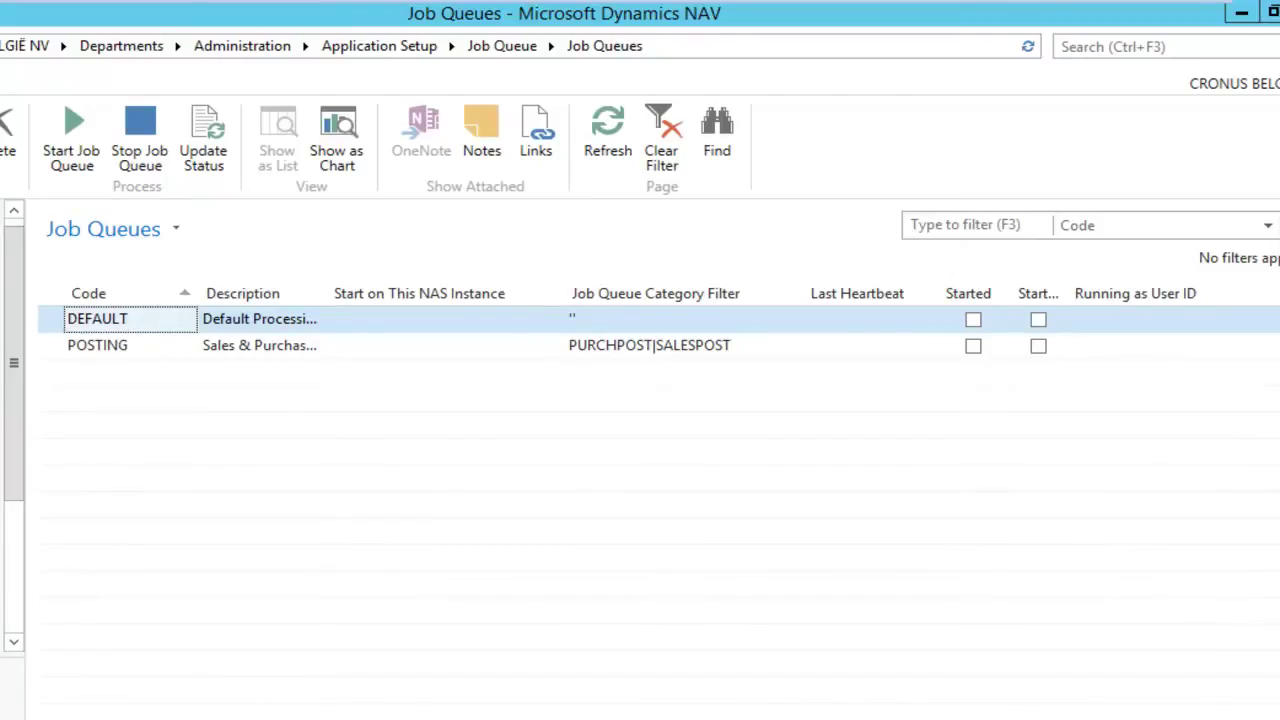
{"action": "key", "text": "Escape"}
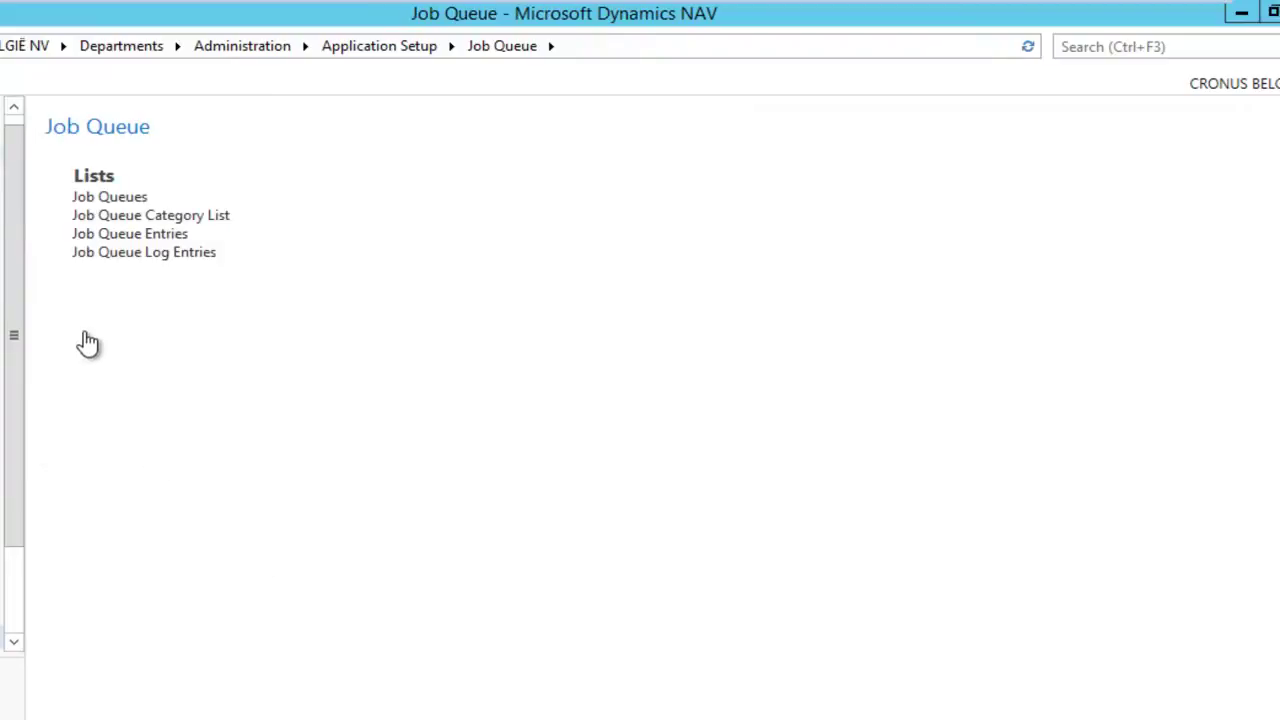
{"action": "left_click", "coordinate": [134, 255]}
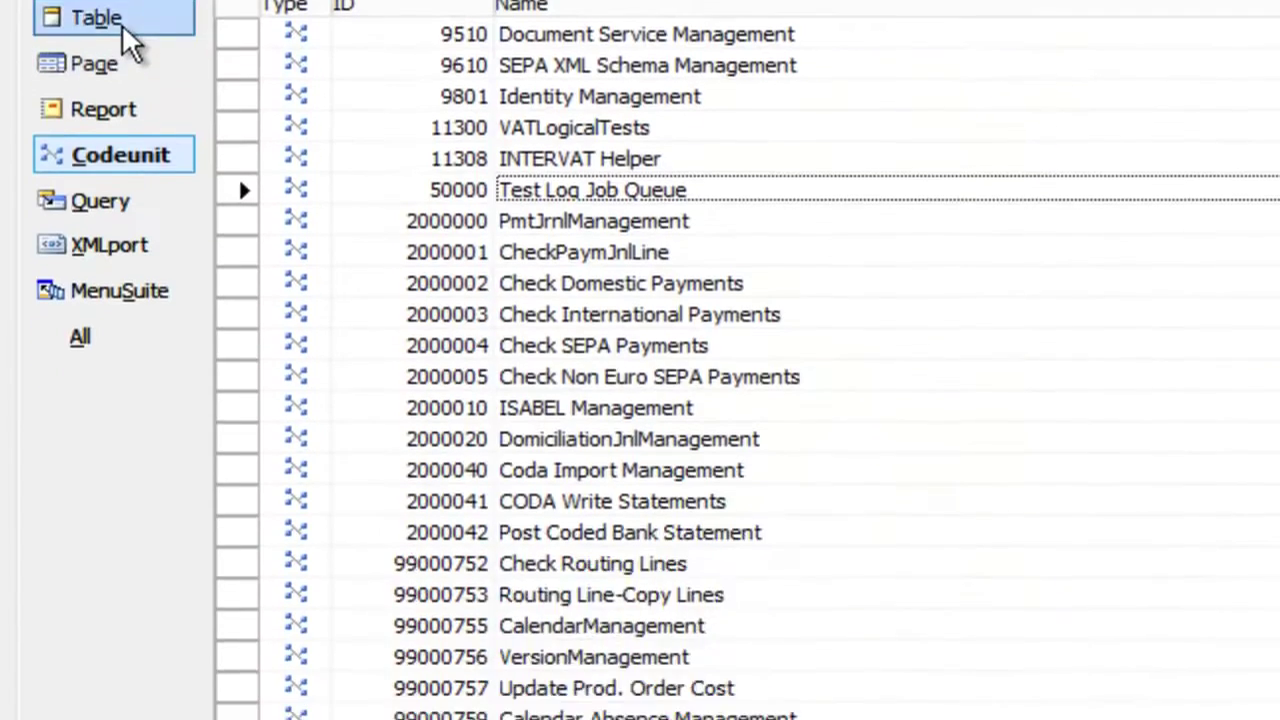
Switch Object Designer to tables to review table 50000 Job Queue Test Log
{"action": "left_click", "coordinate": [40, 27]}
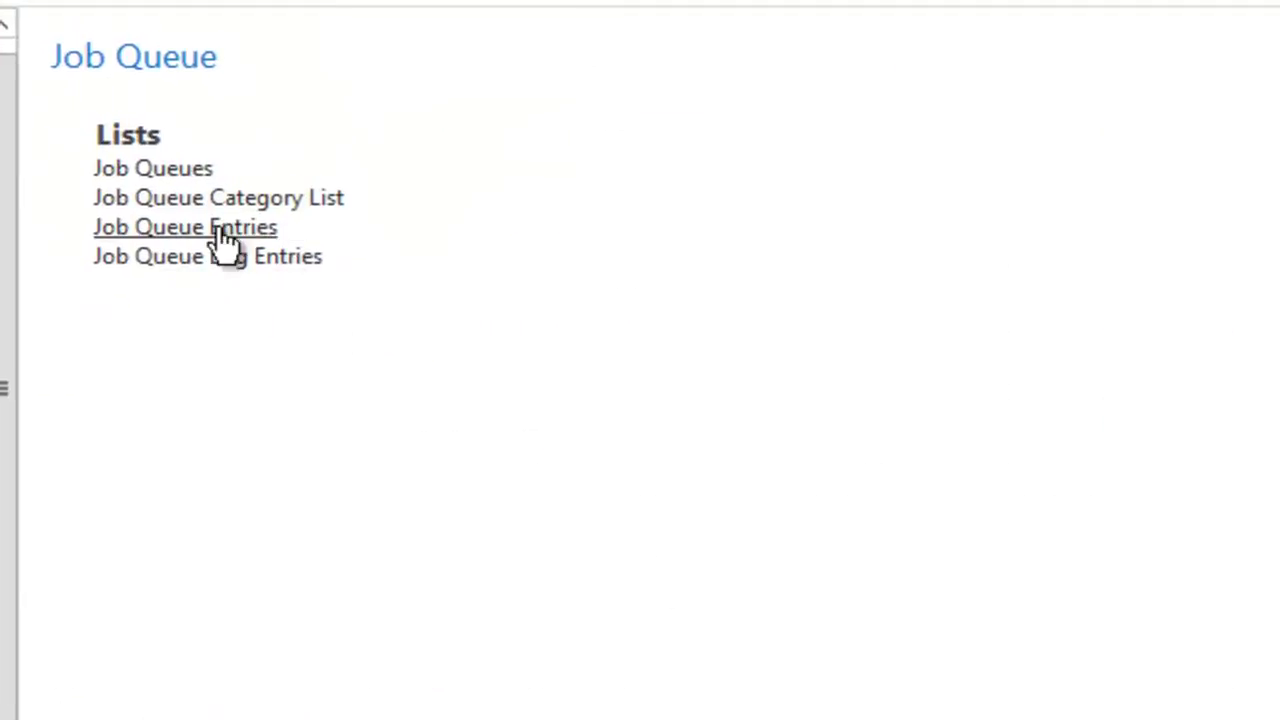
Create a new job queue entry that runs codeunit 50000
{"action": "left_click", "coordinate": [222, 230]}
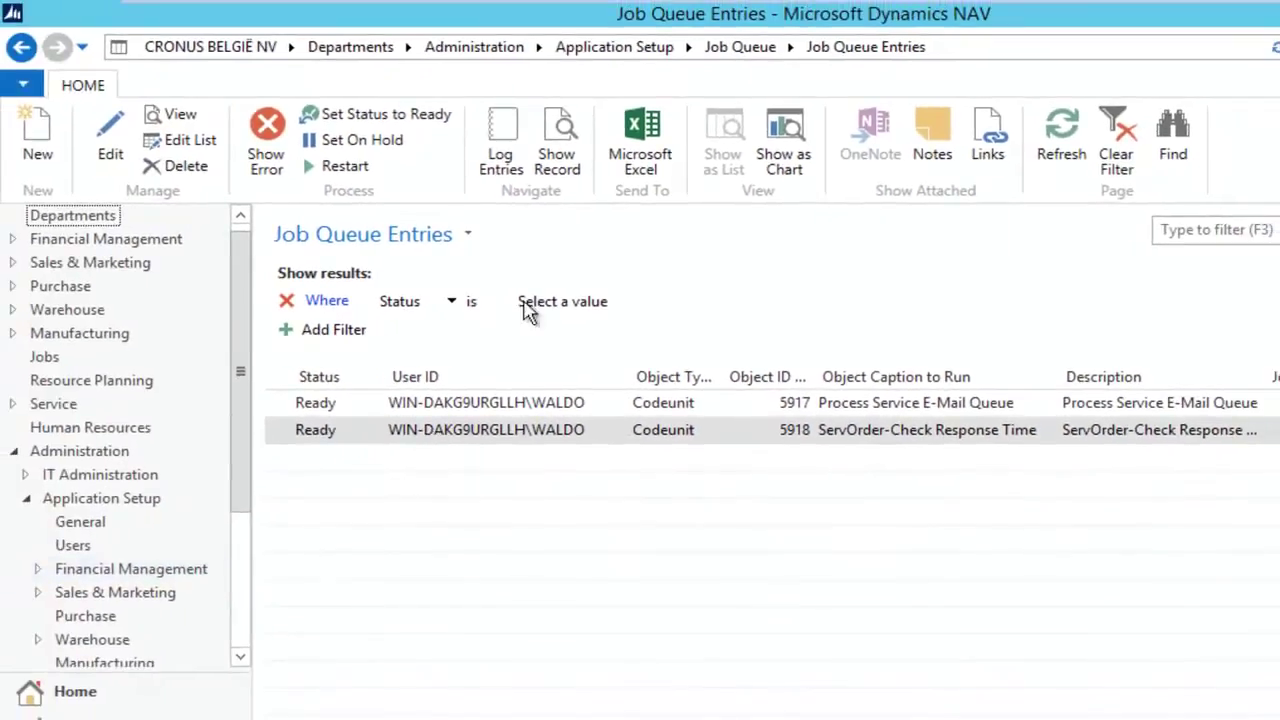
{"action": "left_click", "coordinate": [40, 148]}
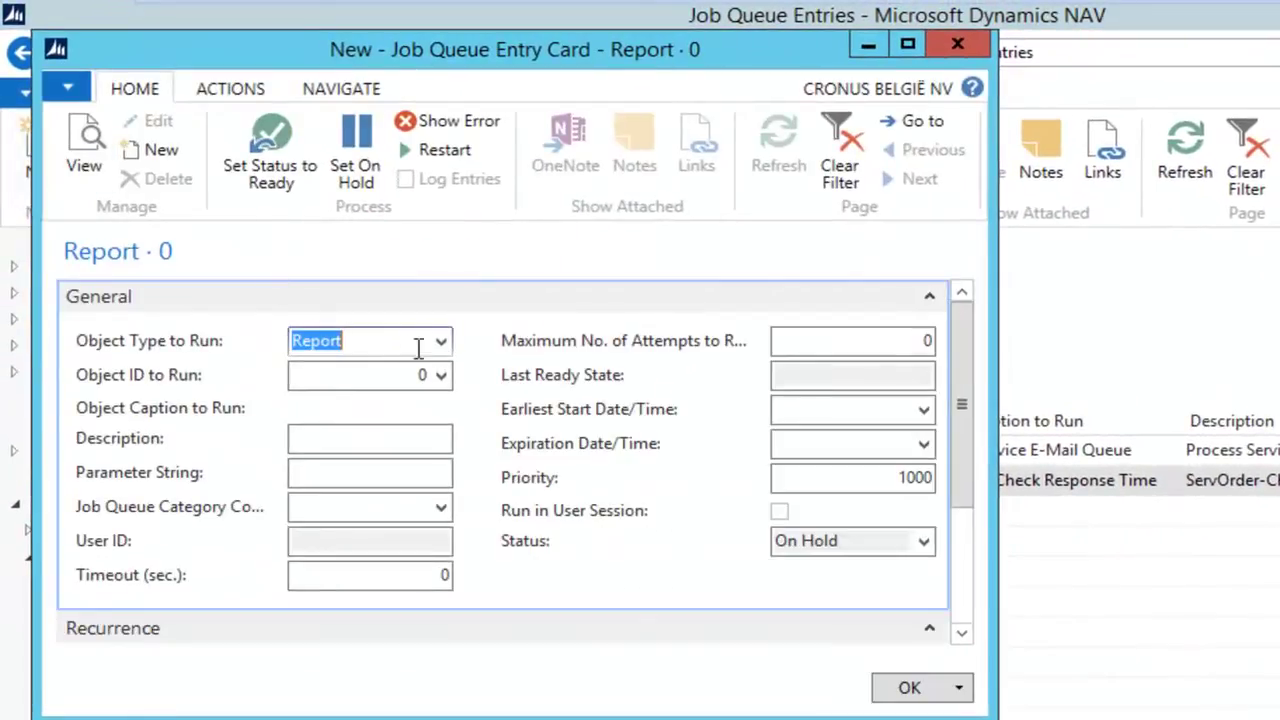
{"action": "left_click", "coordinate": [440, 341]}
{"action": "left_click", "coordinate": [365, 402]}
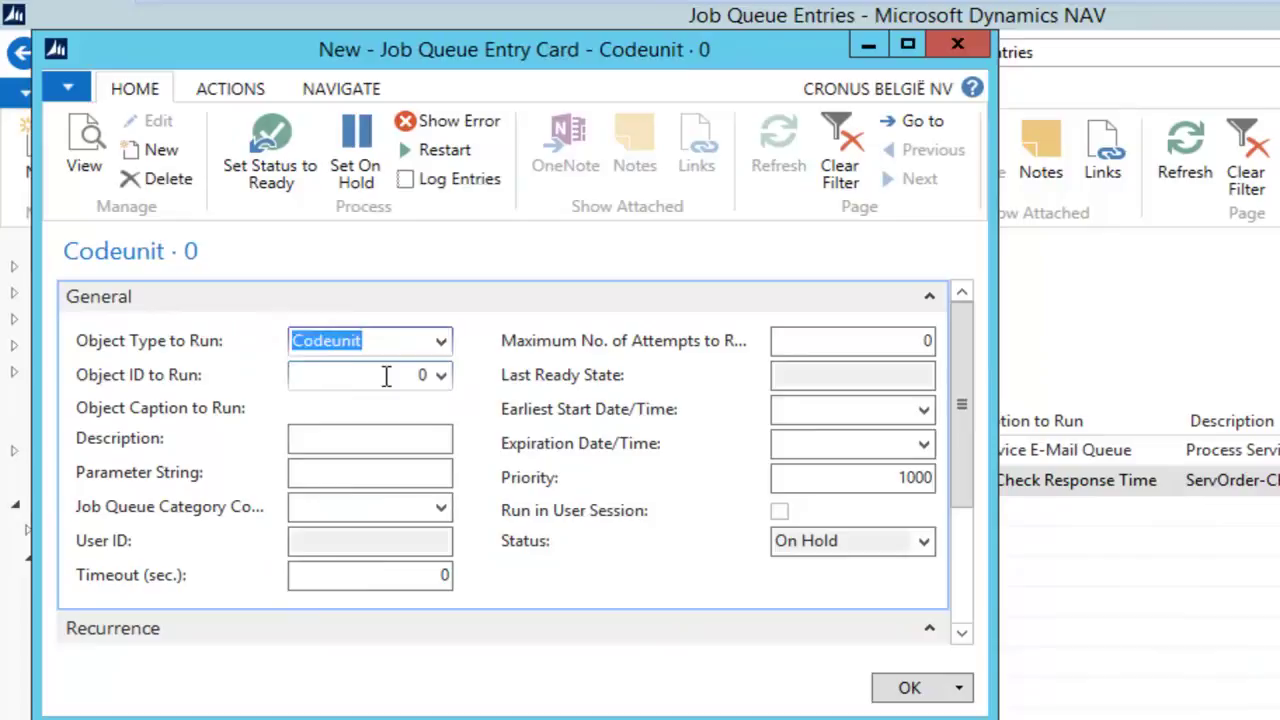
{"action": "left_click", "coordinate": [386, 375]}
{"action": "type", "text": "50000"}
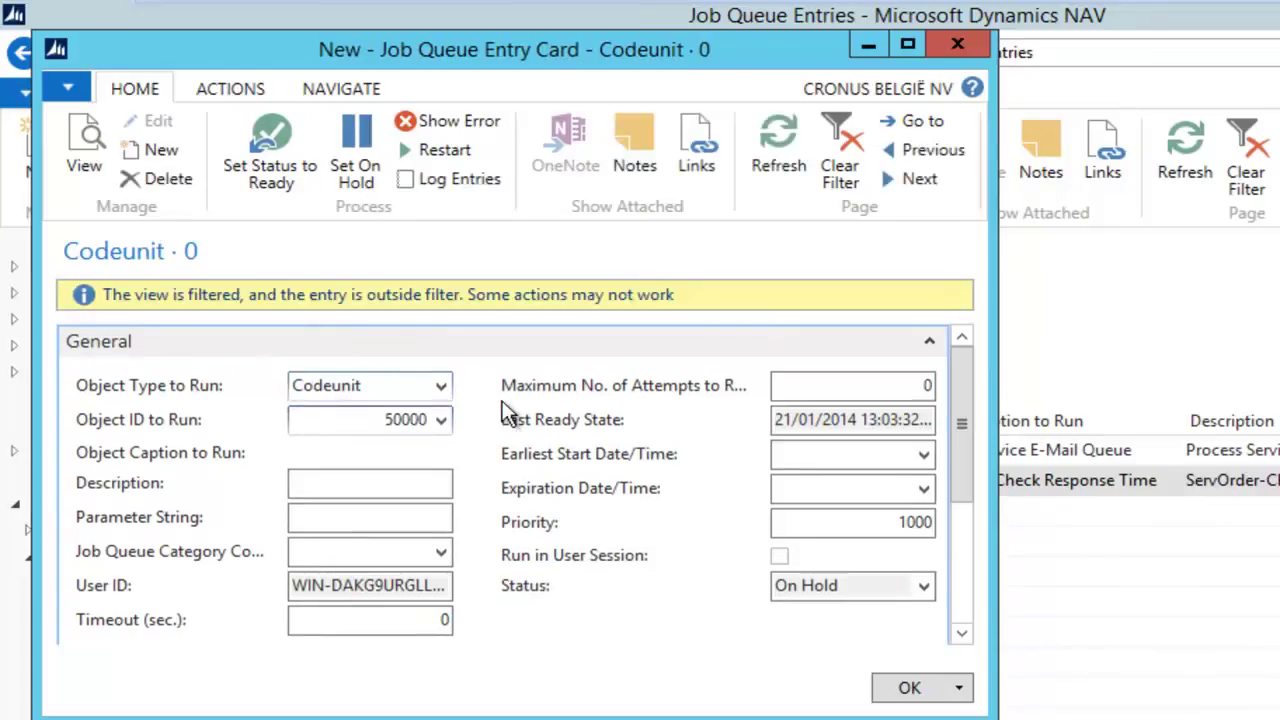
{"action": "key", "text": "Tab"}
Save the On Hold Test Log Job Queue entry and select it in the list
{"action": "left_click", "coordinate": [367, 520]}
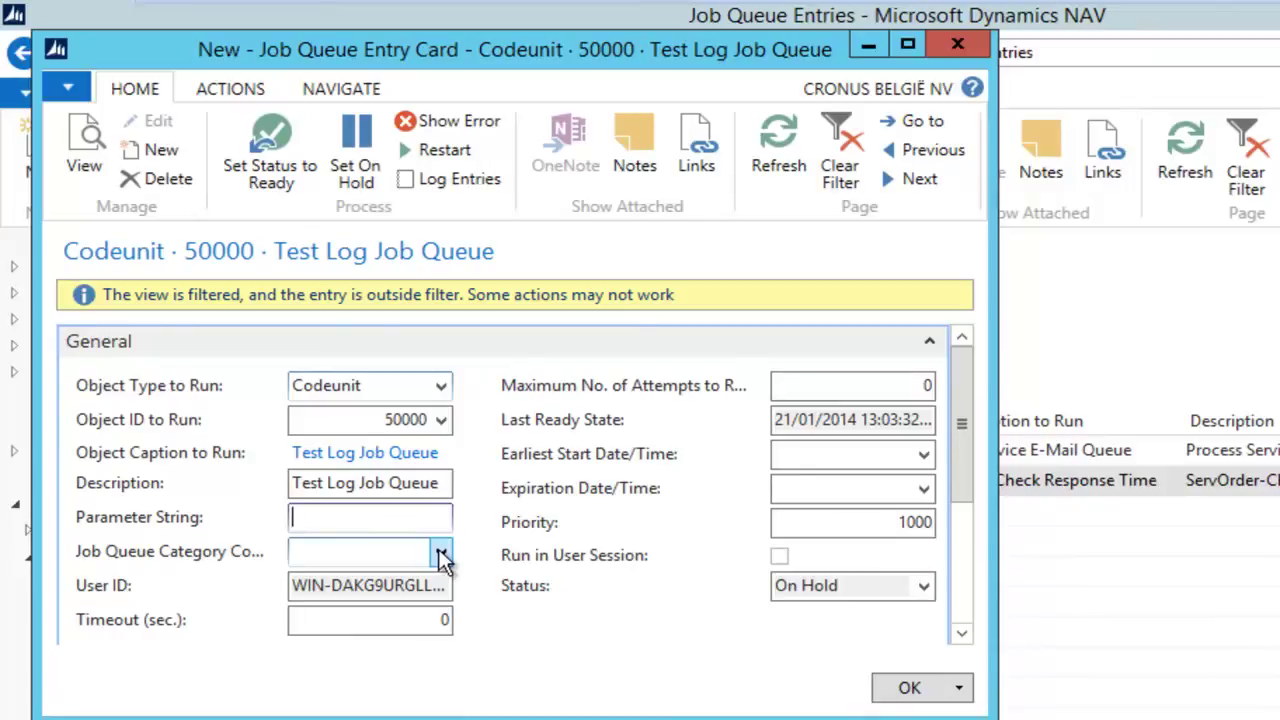
{"action": "key", "text": "Tab"}
{"action": "left_click", "coordinate": [906, 687]}
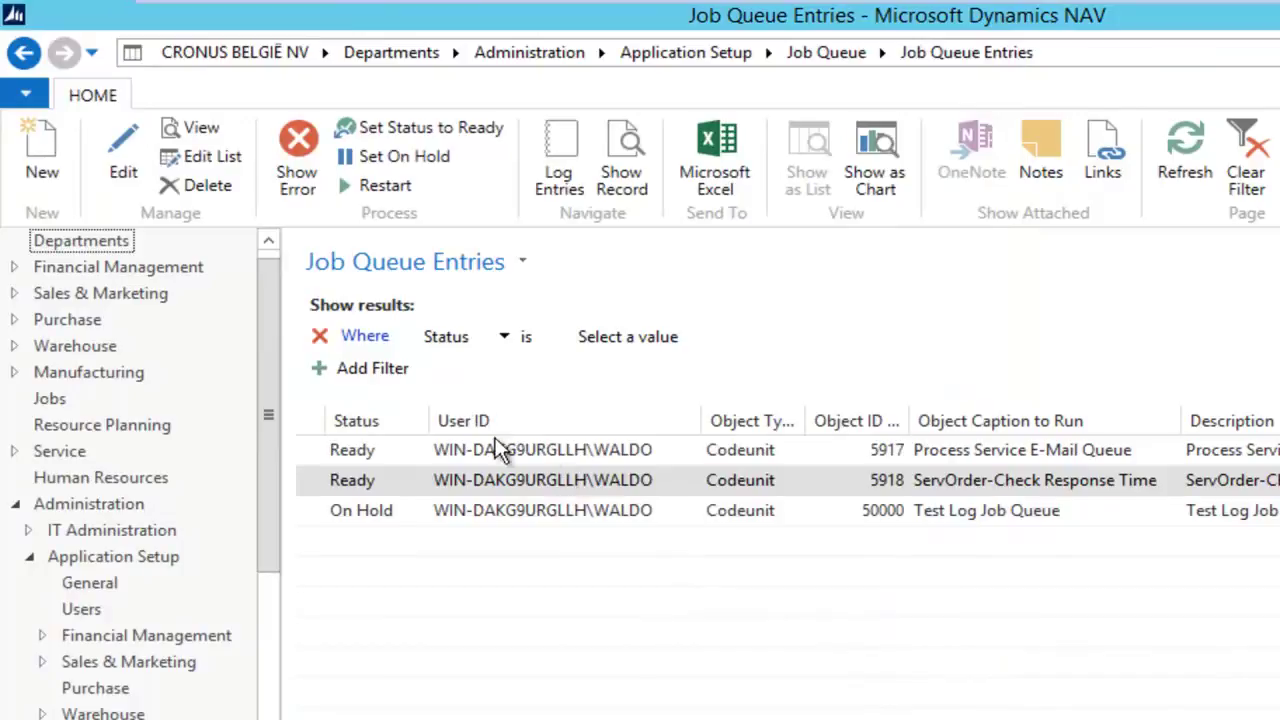
{"action": "left_click", "coordinate": [342, 518]}
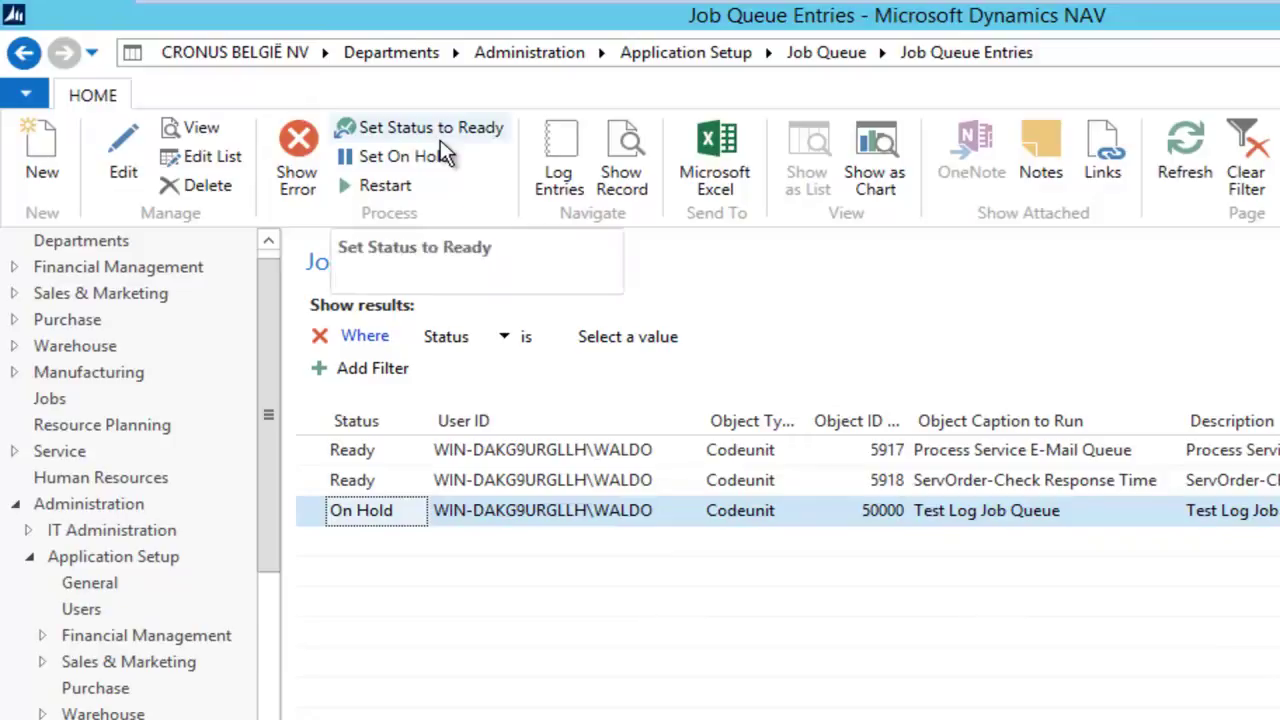
Add a TEST category in the Job Queue Category List
{"action": "left_click", "coordinate": [24, 52]}
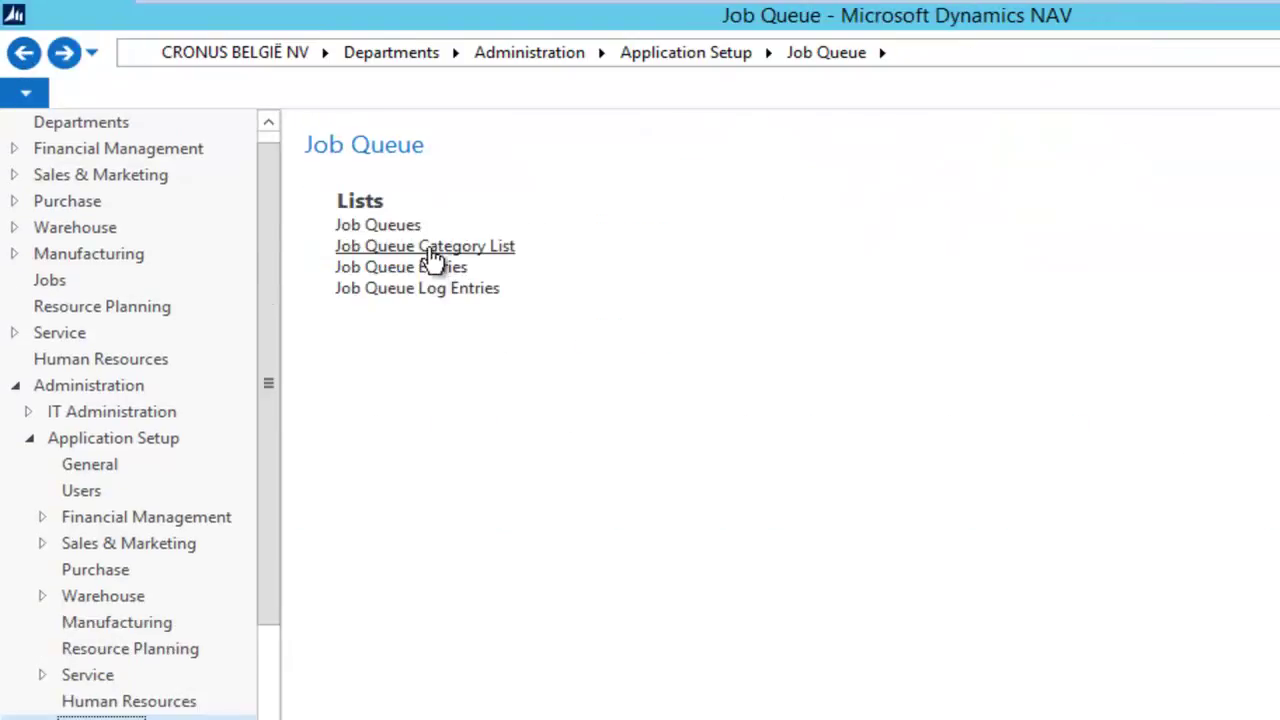
{"action": "left_click", "coordinate": [433, 246]}
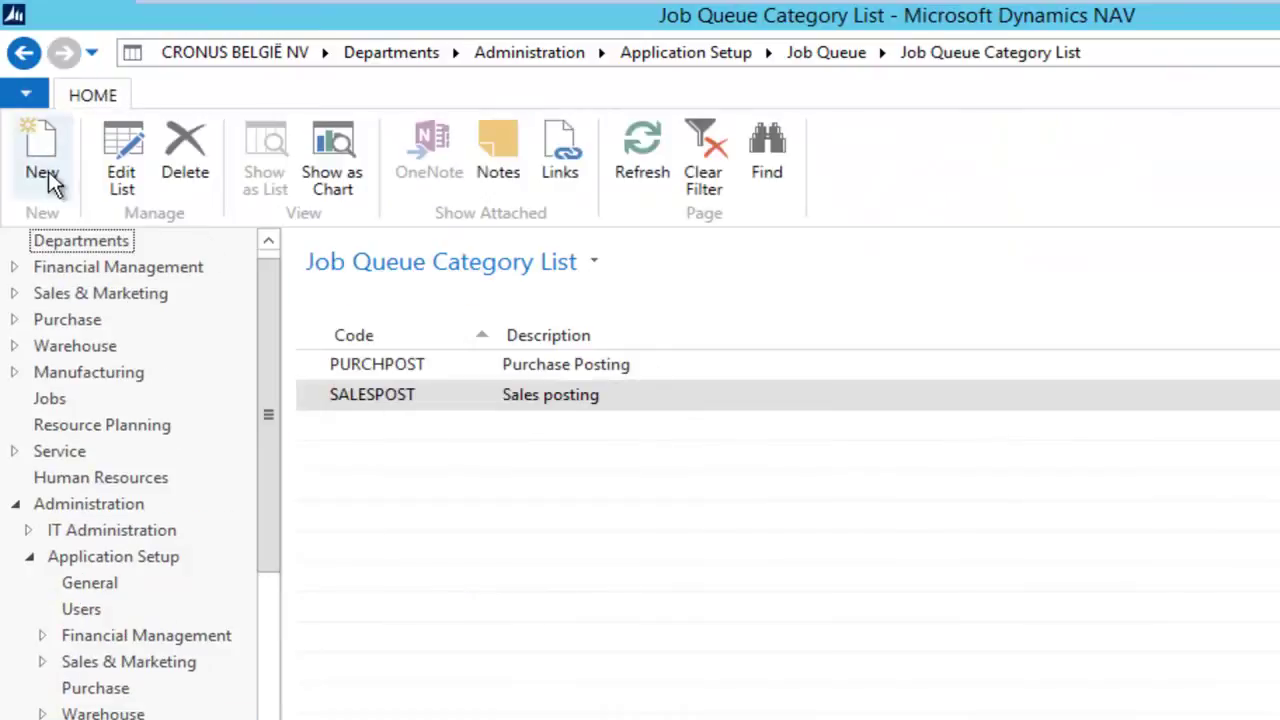
{"action": "left_click", "coordinate": [45, 168]}
{"action": "type", "text": "TEST"}
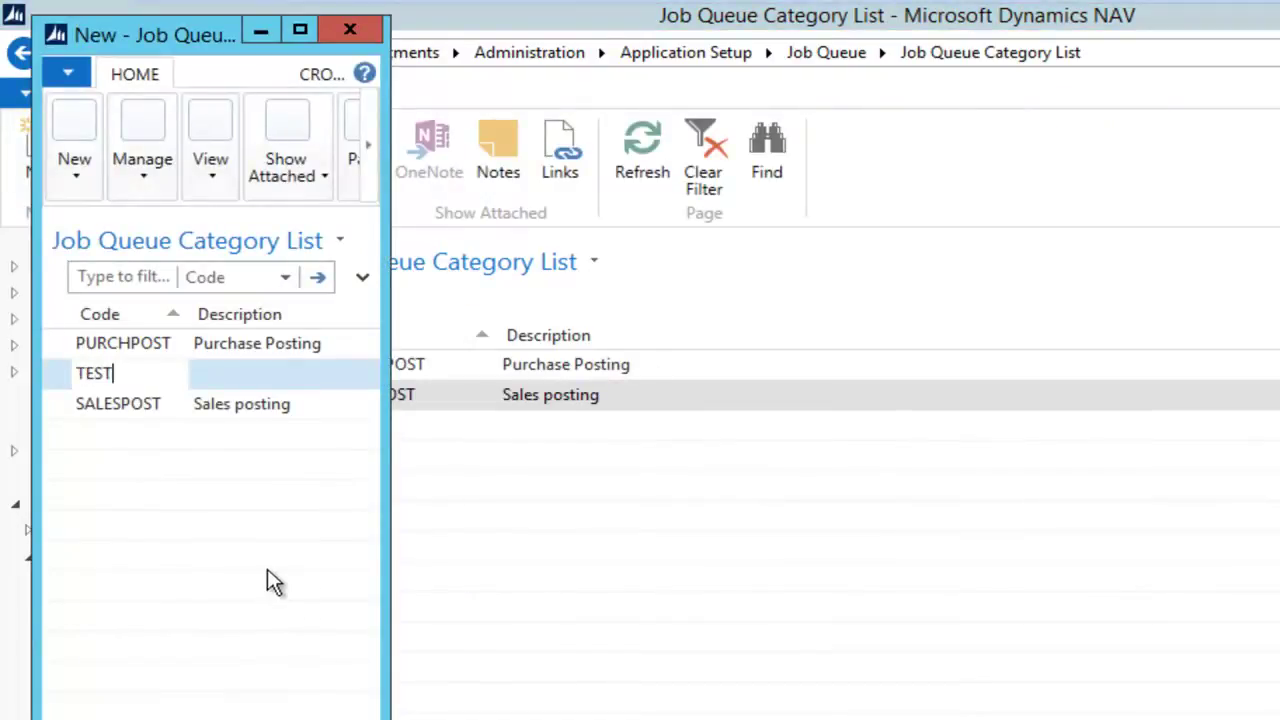
{"action": "key", "text": "Escape"}
{"action": "left_click", "coordinate": [378, 425]}
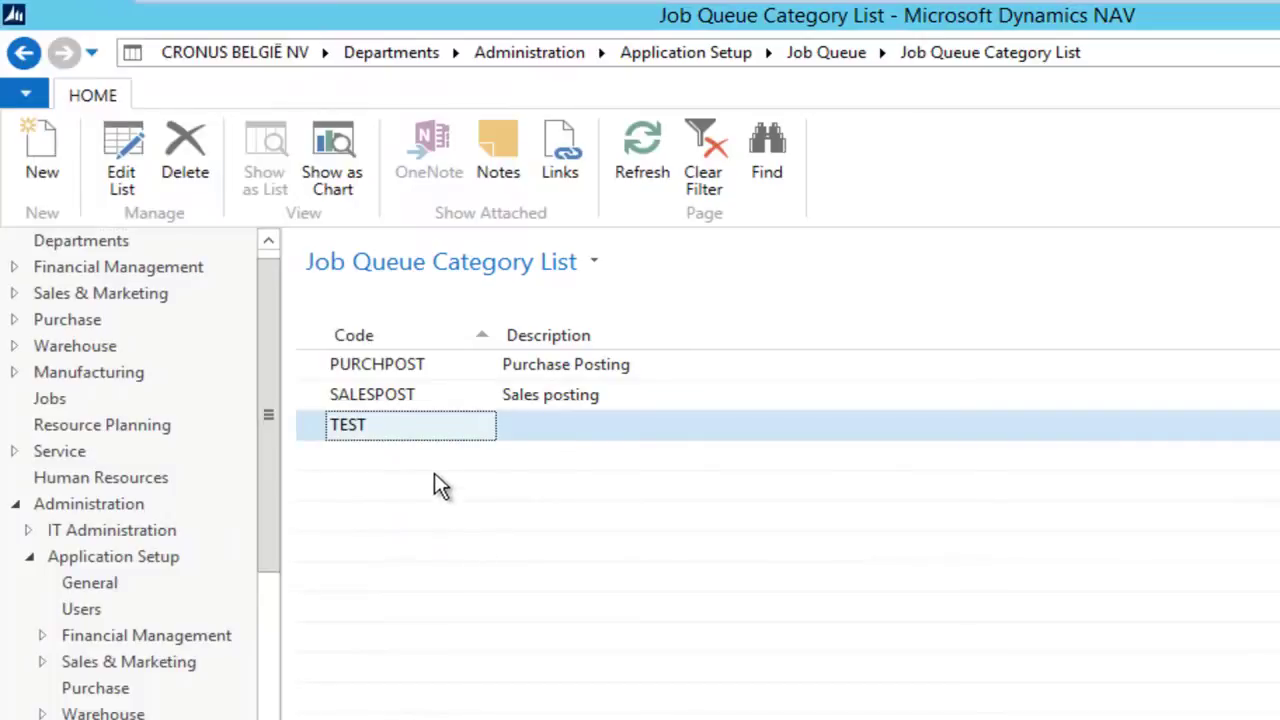
Open the On Hold Test Log Job Queue entry from Job Queue Entries
{"action": "left_click", "coordinate": [22, 54]}
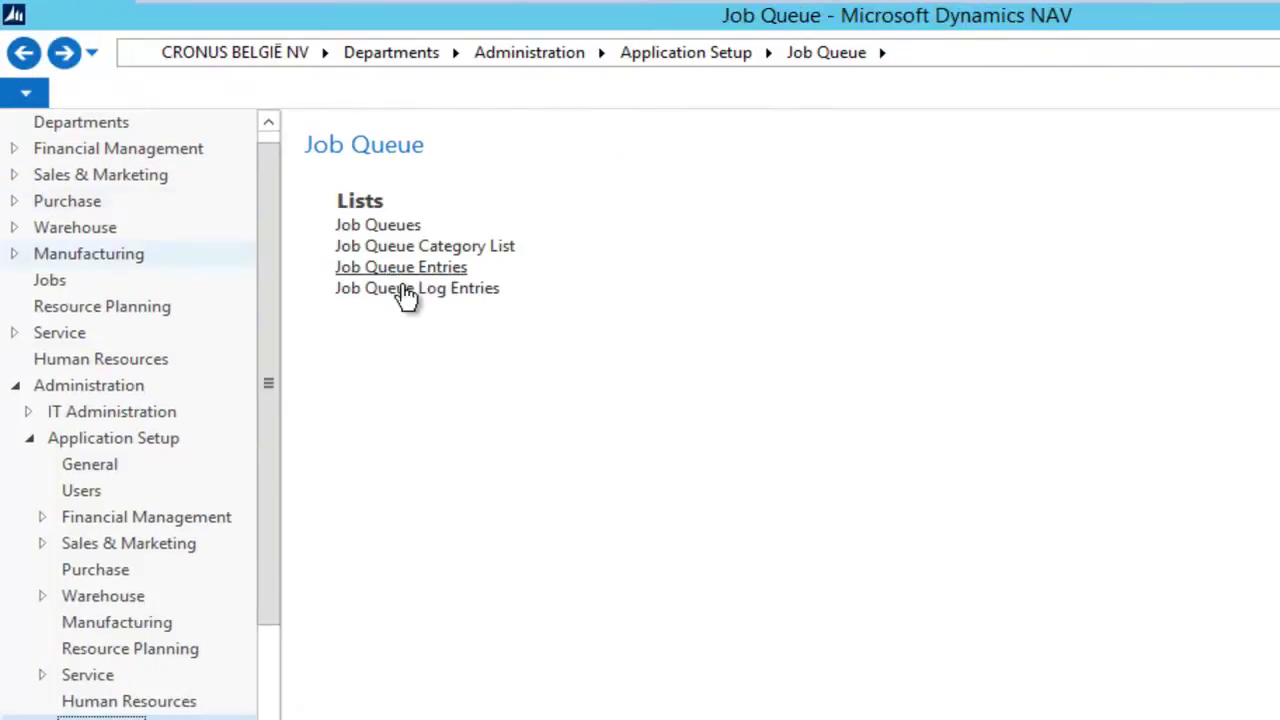
{"action": "left_click", "coordinate": [418, 270]}
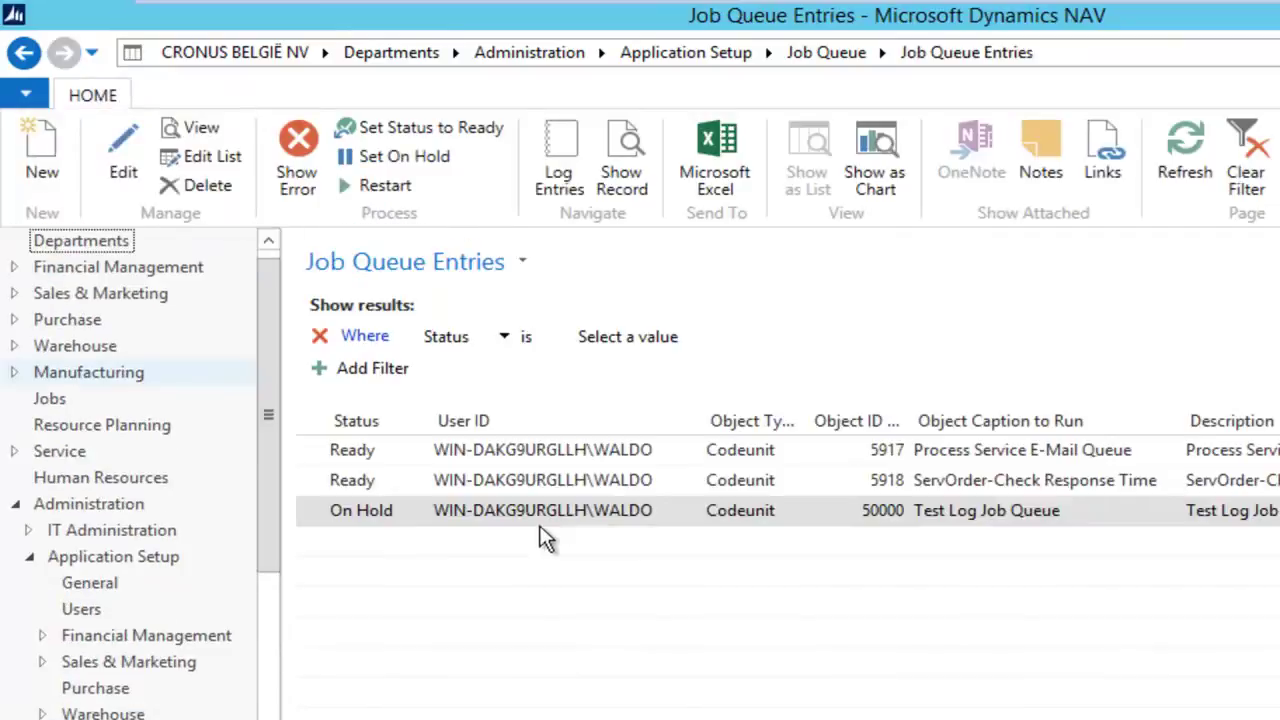
{"action": "double_click", "coordinate": [418, 517]}
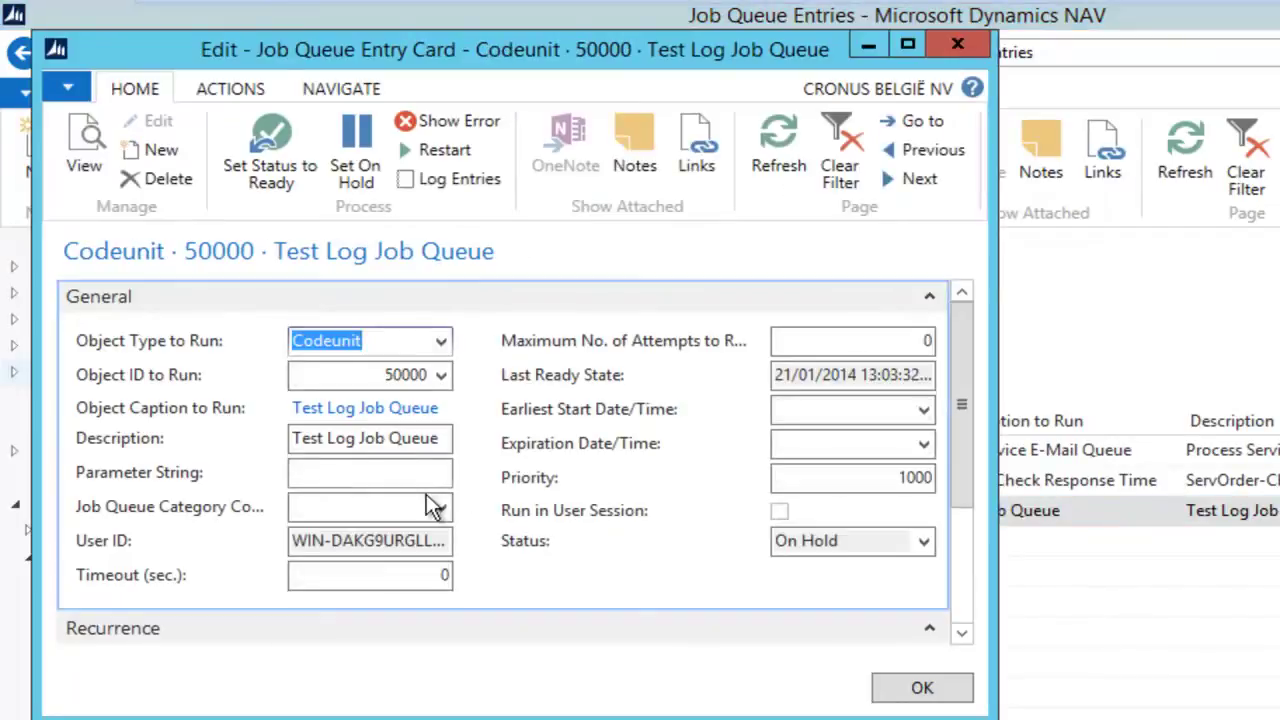
Set the entry's category to TEST and its earliest start date to today
{"action": "left_click", "coordinate": [432, 507]}
{"action": "left_click", "coordinate": [355, 628]}
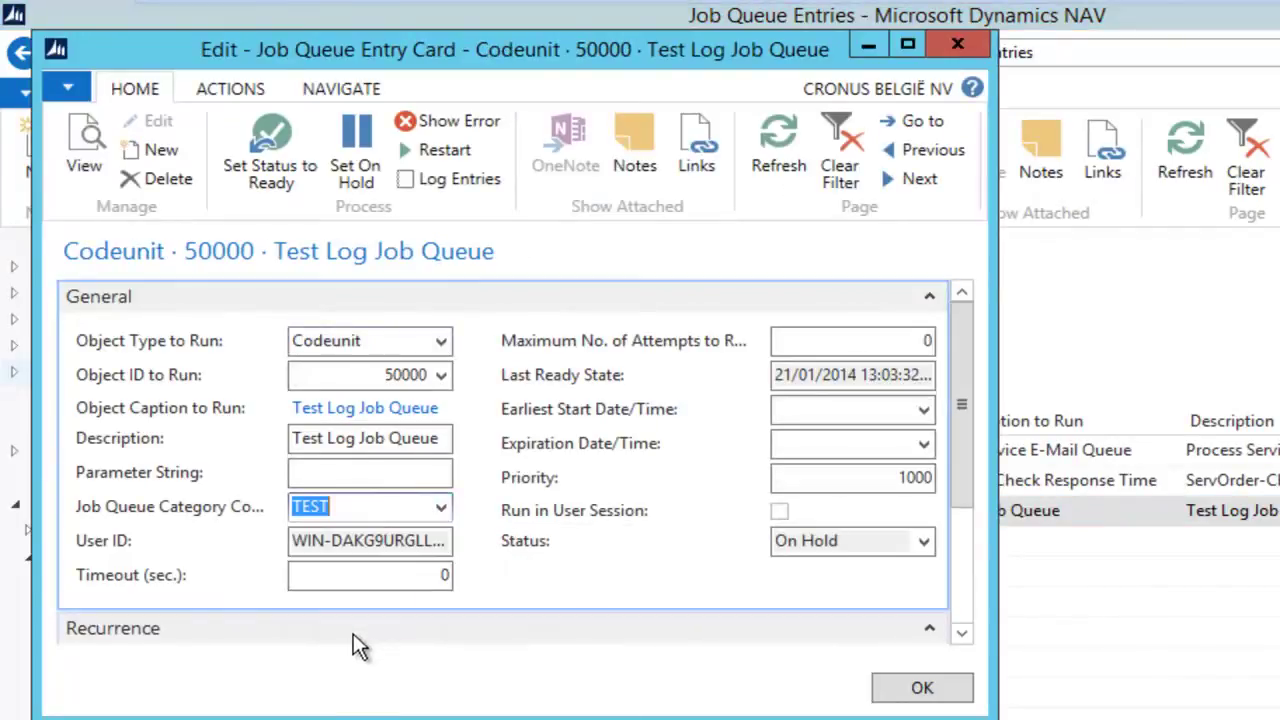
{"action": "left_click", "coordinate": [924, 408]}
{"action": "left_click", "coordinate": [872, 618]}
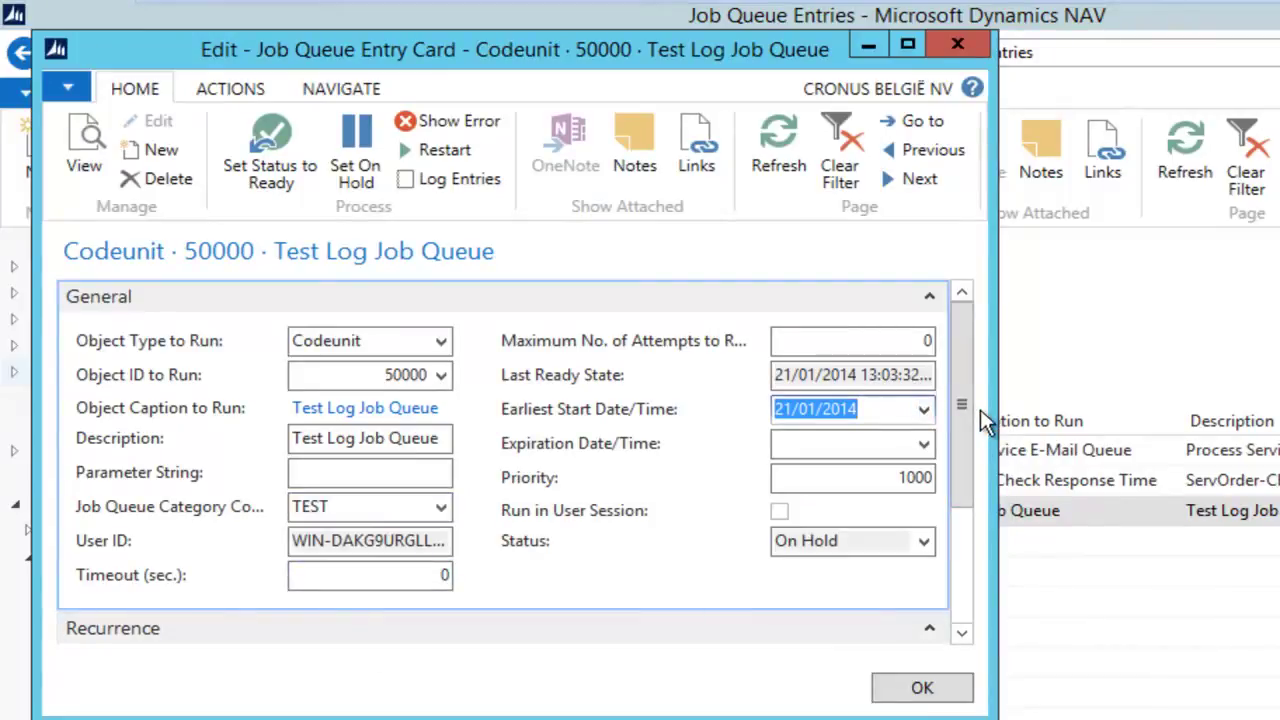
{"action": "left_click_drag", "start_coordinate": [966, 446], "coordinate": [980, 589]}
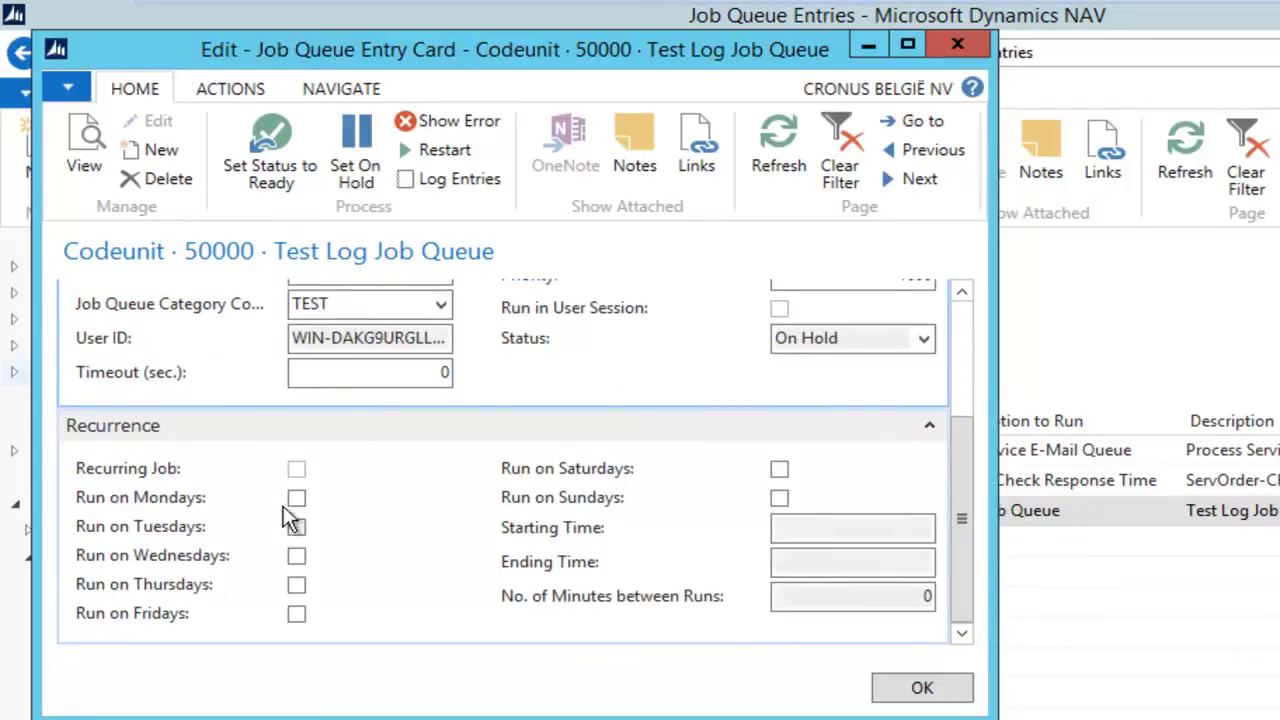
Make the entry run on every day, Monday through Sunday
{"action": "left_click", "coordinate": [296, 497]}
{"action": "left_click", "coordinate": [296, 526]}
{"action": "left_click", "coordinate": [296, 555]}
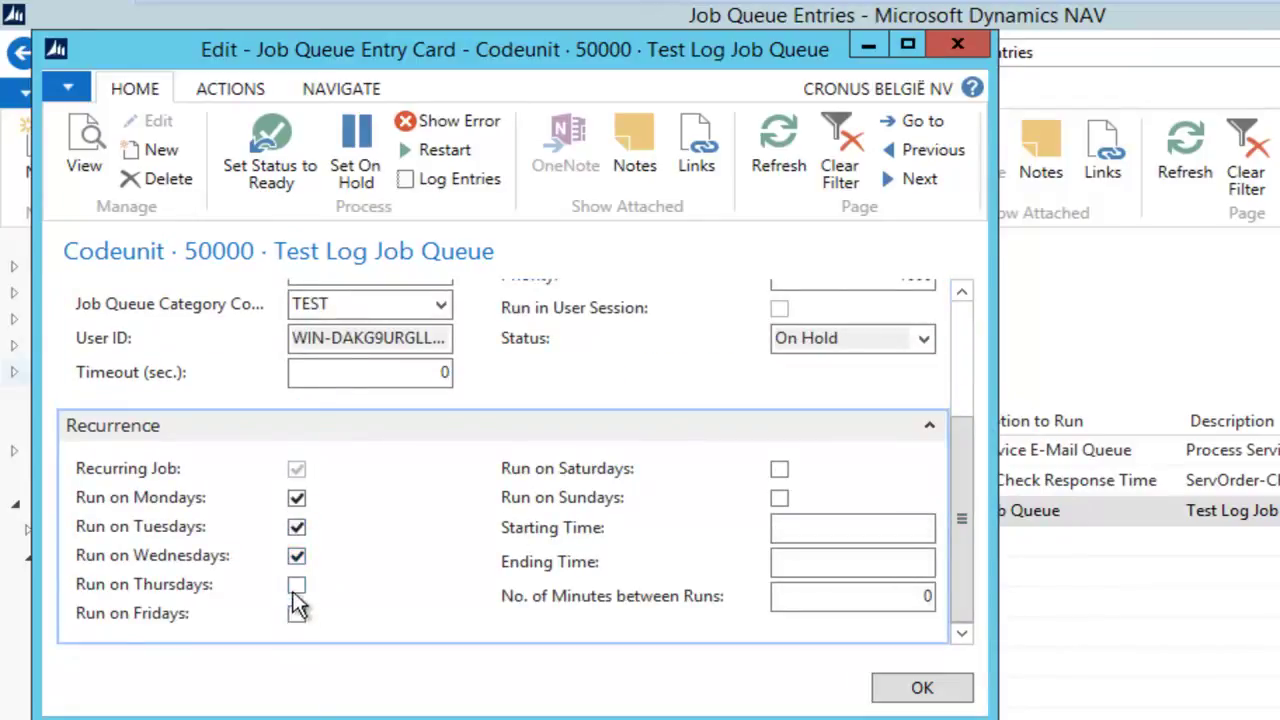
{"action": "left_click", "coordinate": [296, 584]}
{"action": "left_click", "coordinate": [296, 613]}
{"action": "left_click", "coordinate": [779, 468]}
{"action": "left_click", "coordinate": [779, 497]}
Enter 8:00–16:00 run times, clear them again, and set 1 minute between runs
{"action": "left_click", "coordinate": [807, 528]}
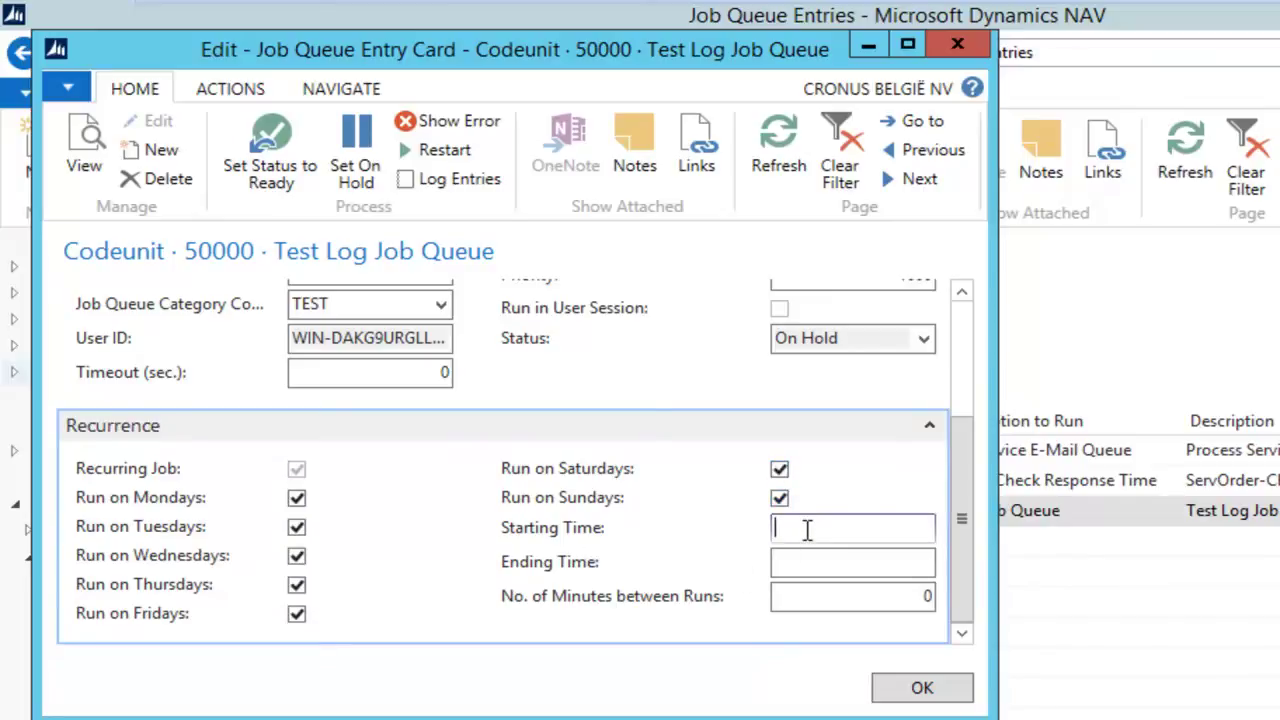
{"action": "type", "text": "8"}
{"action": "key", "text": "Tab"}
{"action": "type", "text": "16"}
{"action": "key", "text": "Tab"}
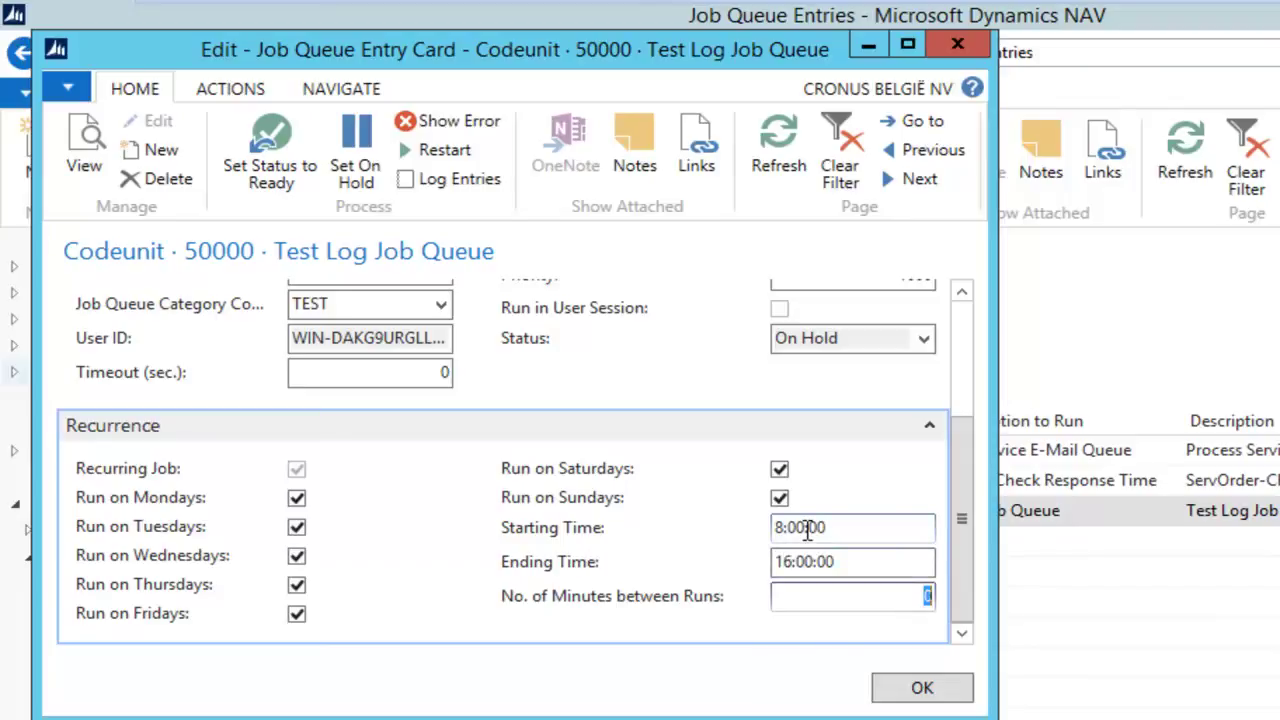
{"action": "key", "text": "shift+Tab"}
{"action": "key", "text": "shift+Tab"}
{"action": "key", "text": "Delete"}
{"action": "key", "text": "Tab"}
{"action": "key", "text": "Delete"}
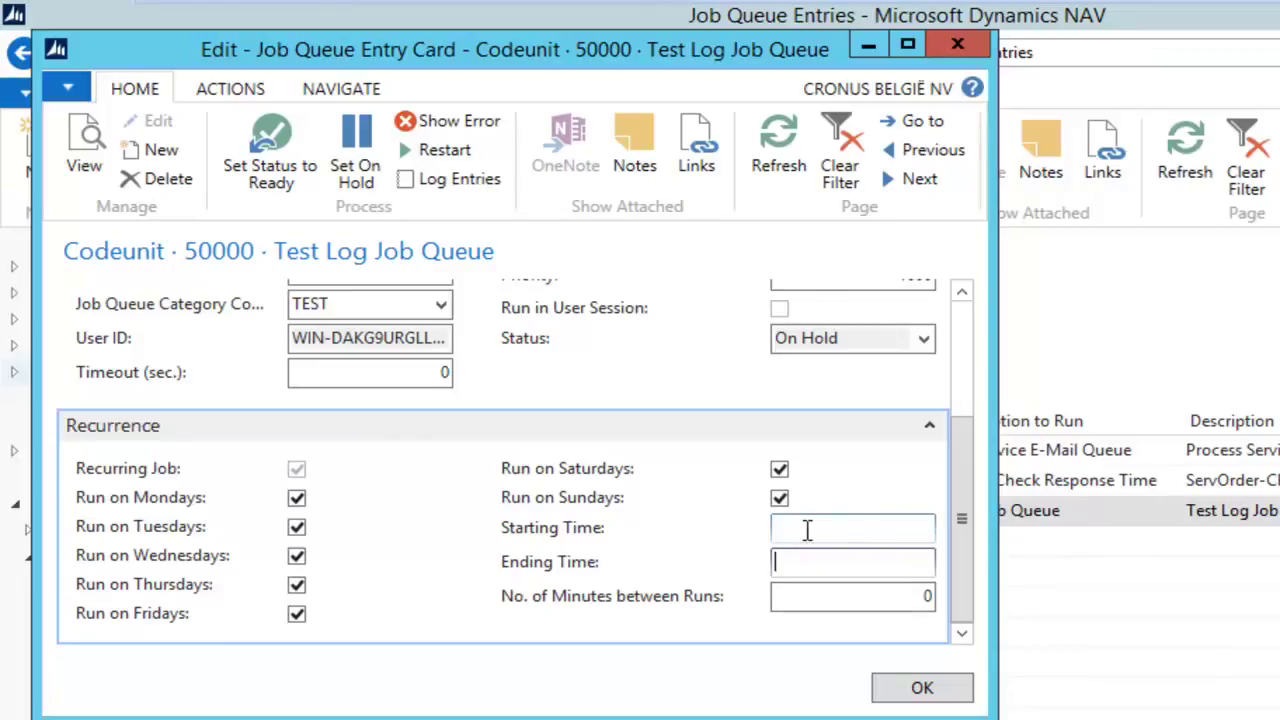
{"action": "key", "text": "Tab"}
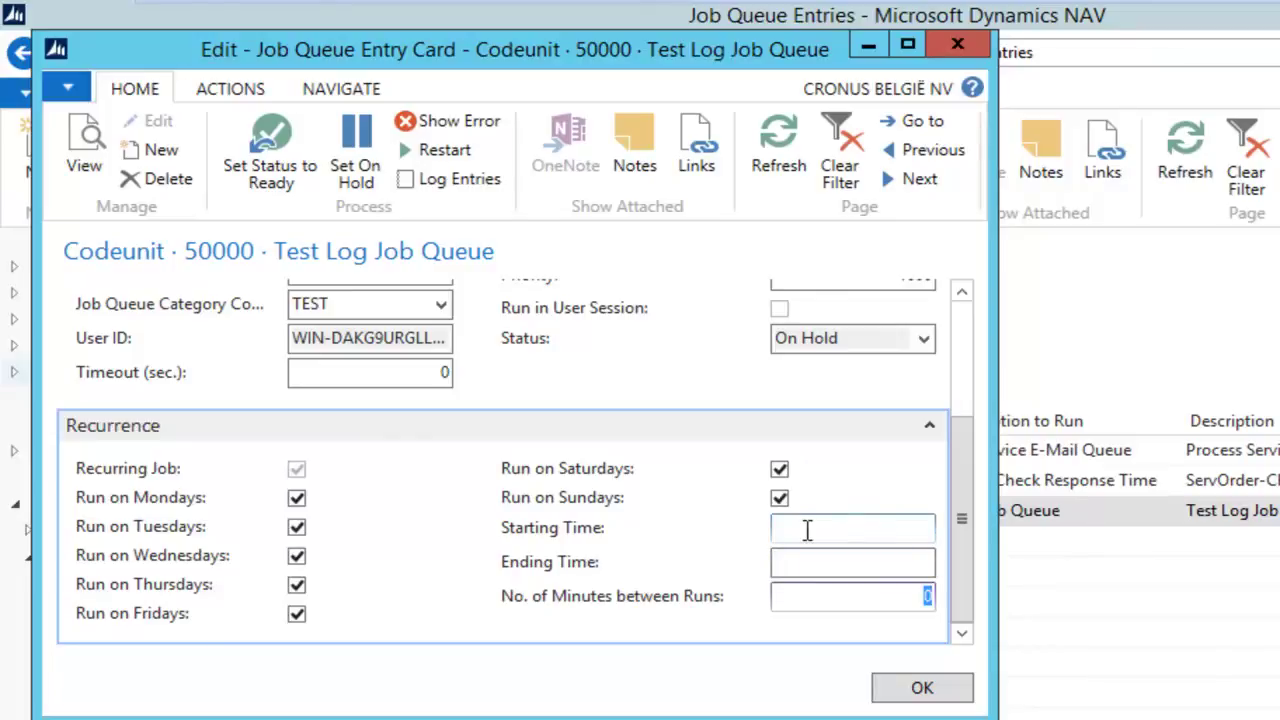
{"action": "type", "text": "1"}
{"action": "double_click", "coordinate": [929, 596]}
Save the Test Log Job Queue entry, set its status to Ready, and reopen Job Queues
{"action": "left_click", "coordinate": [924, 692]}
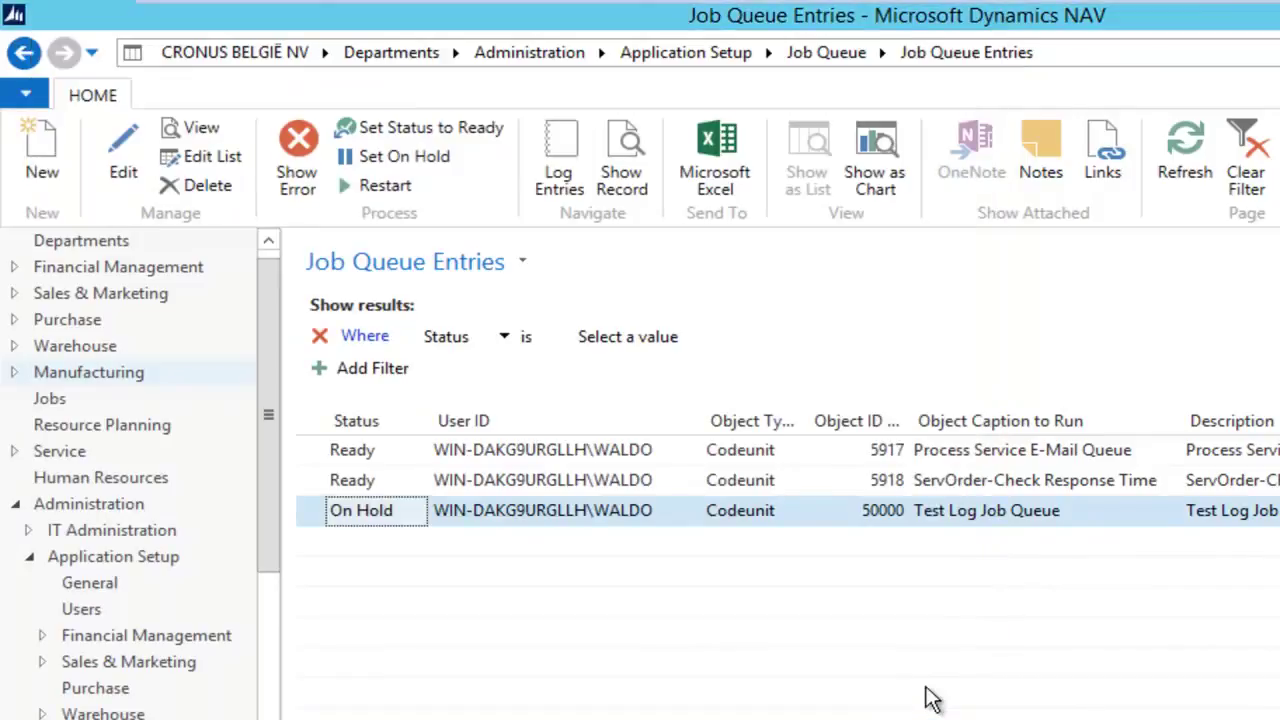
{"action": "left_click", "coordinate": [427, 129]}
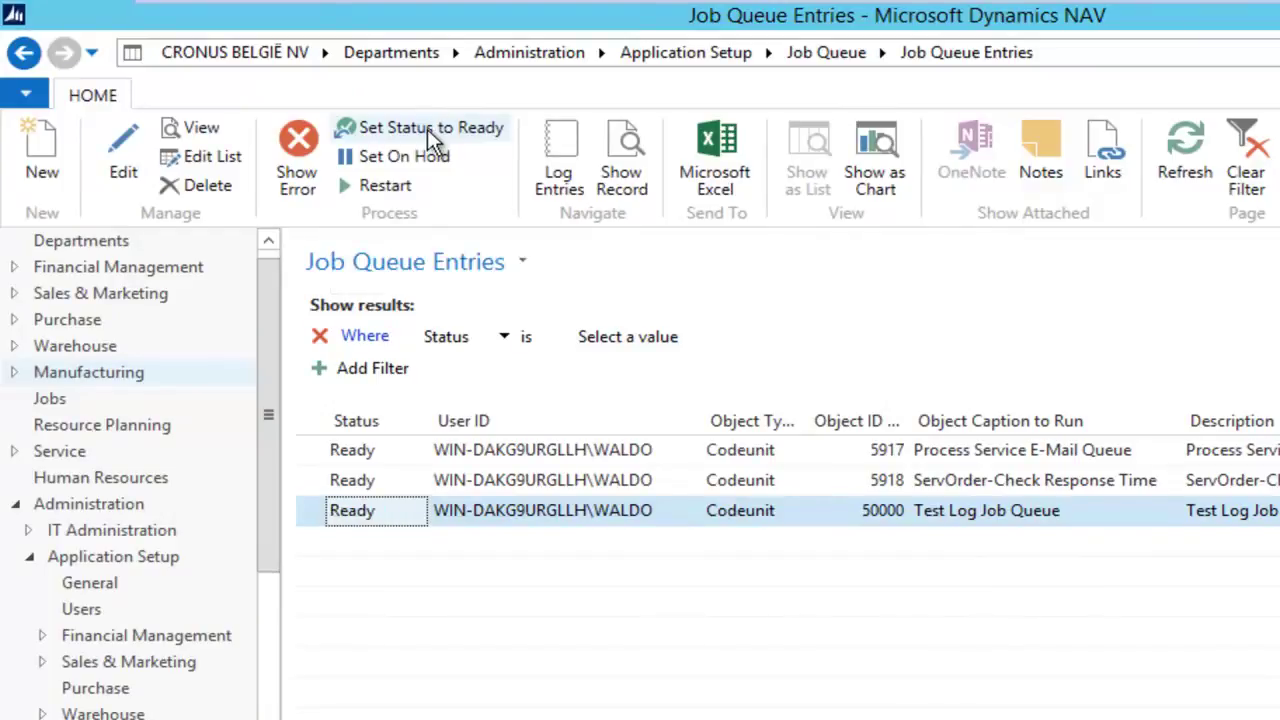
{"action": "left_click", "coordinate": [24, 52]}
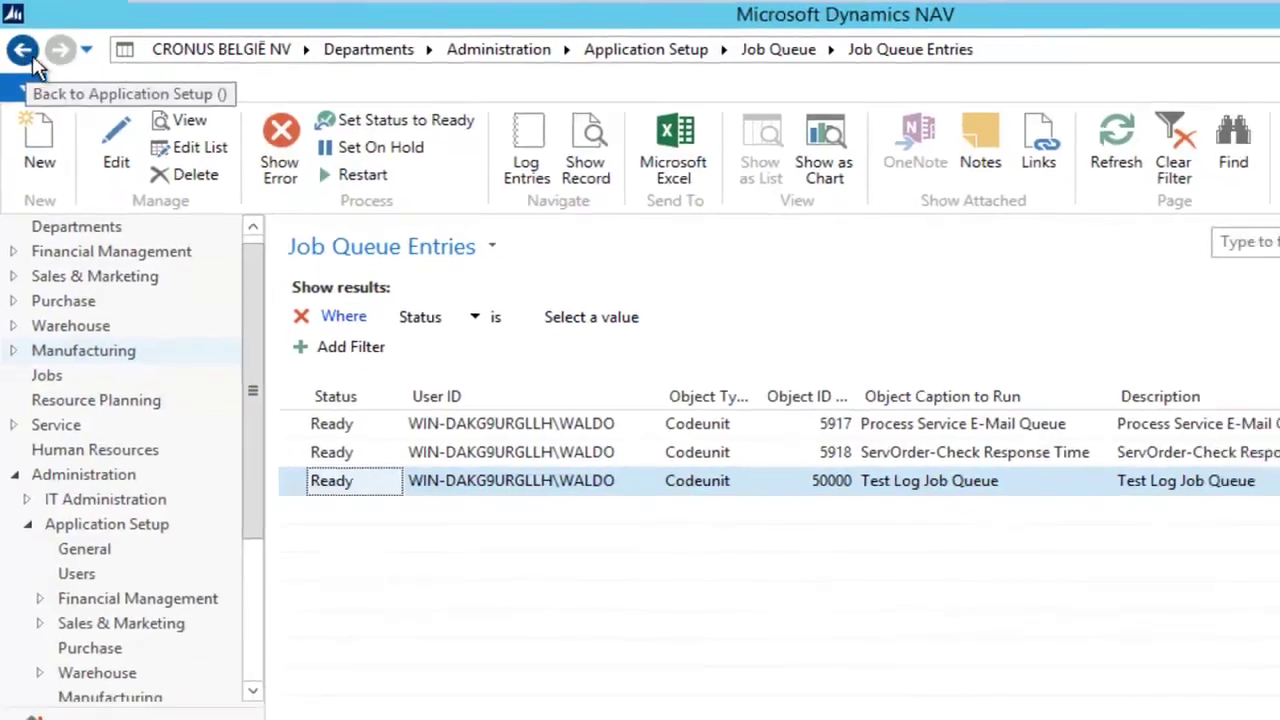
{"action": "left_click", "coordinate": [325, 184]}
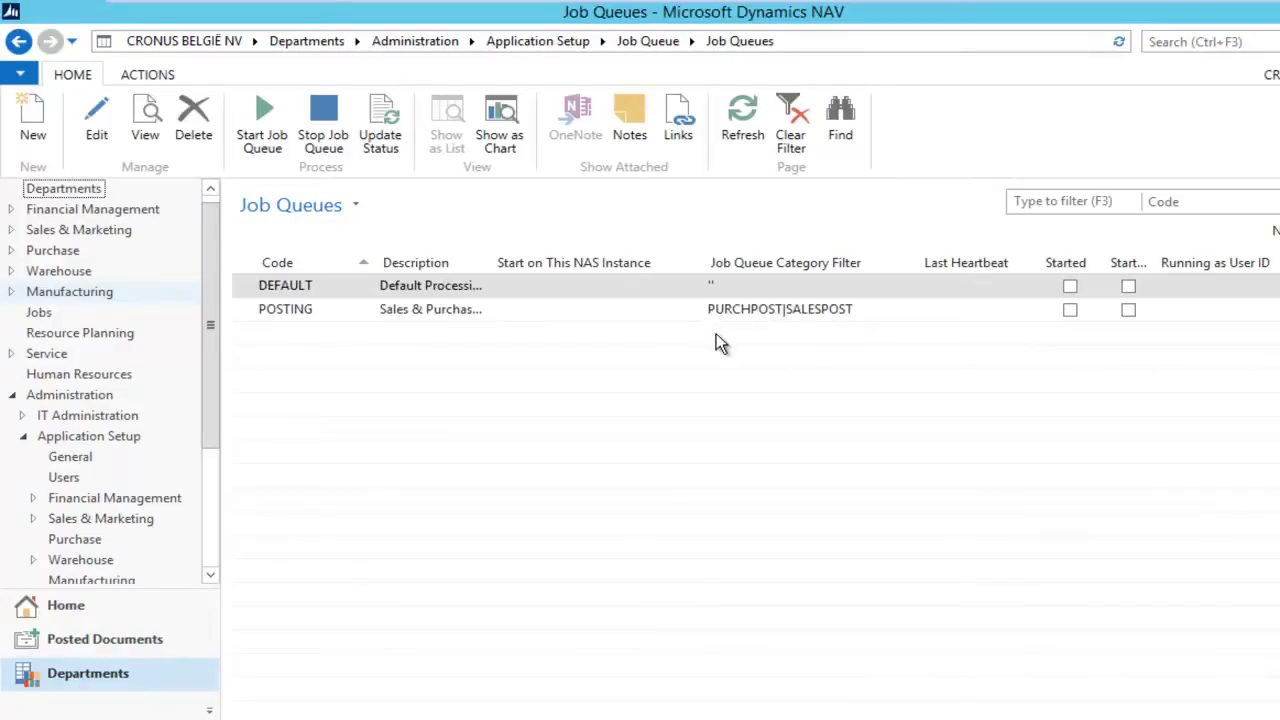
Create job queue TEST, 'Test Processing', with category filter TEST
{"action": "left_click", "coordinate": [33, 118]}
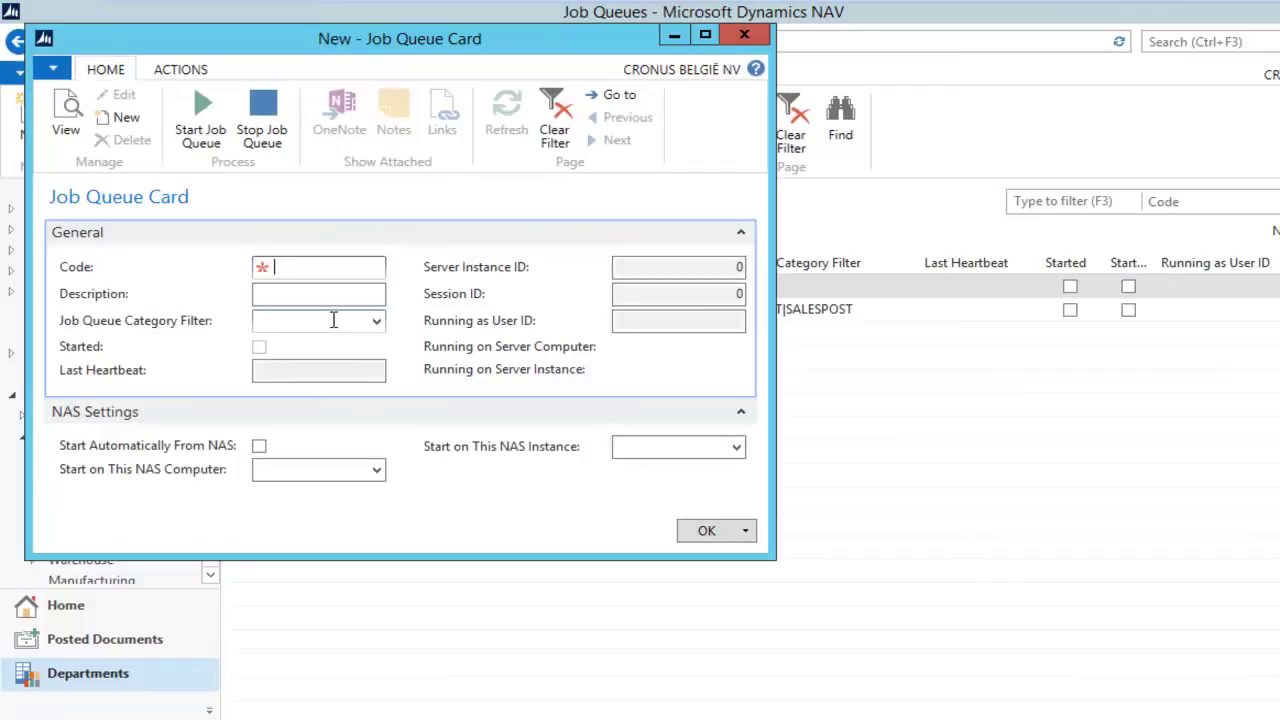
{"action": "type", "text": "TEST"}
{"action": "key", "text": "Tab"}
{"action": "type", "text": "Test"}
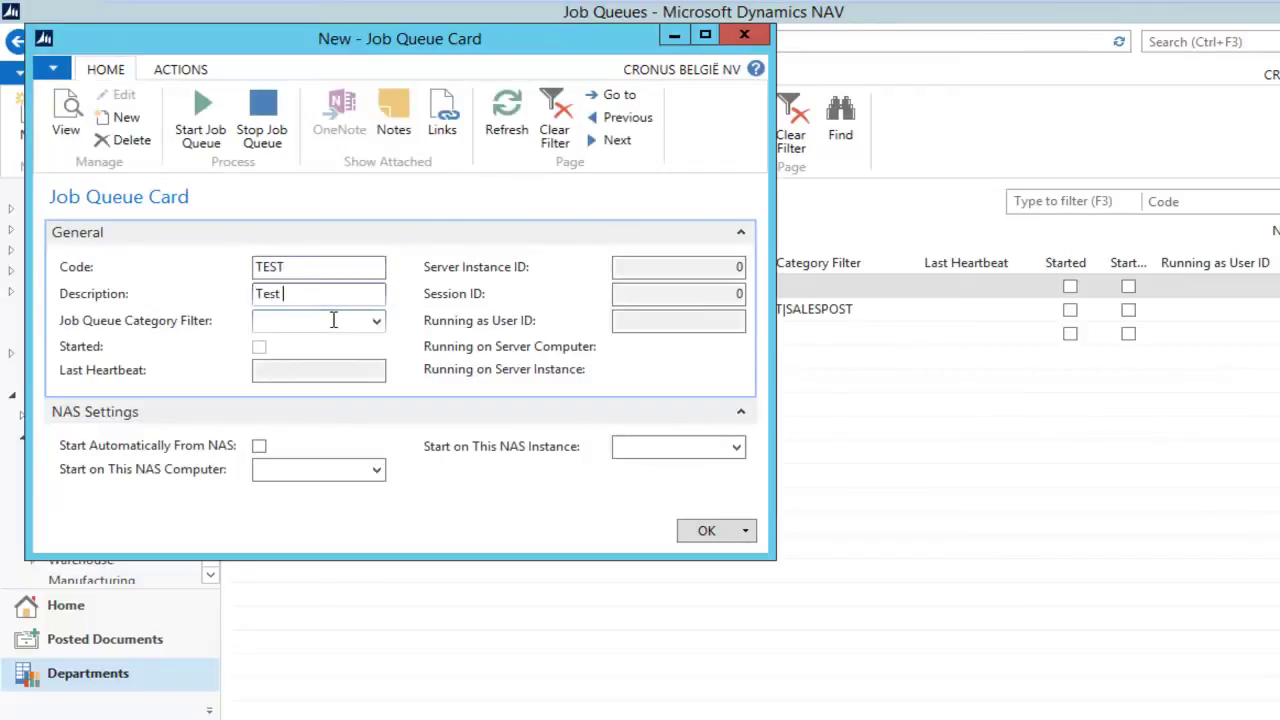
{"action": "type", "text": " Processing"}
{"action": "key", "text": "Tab"}
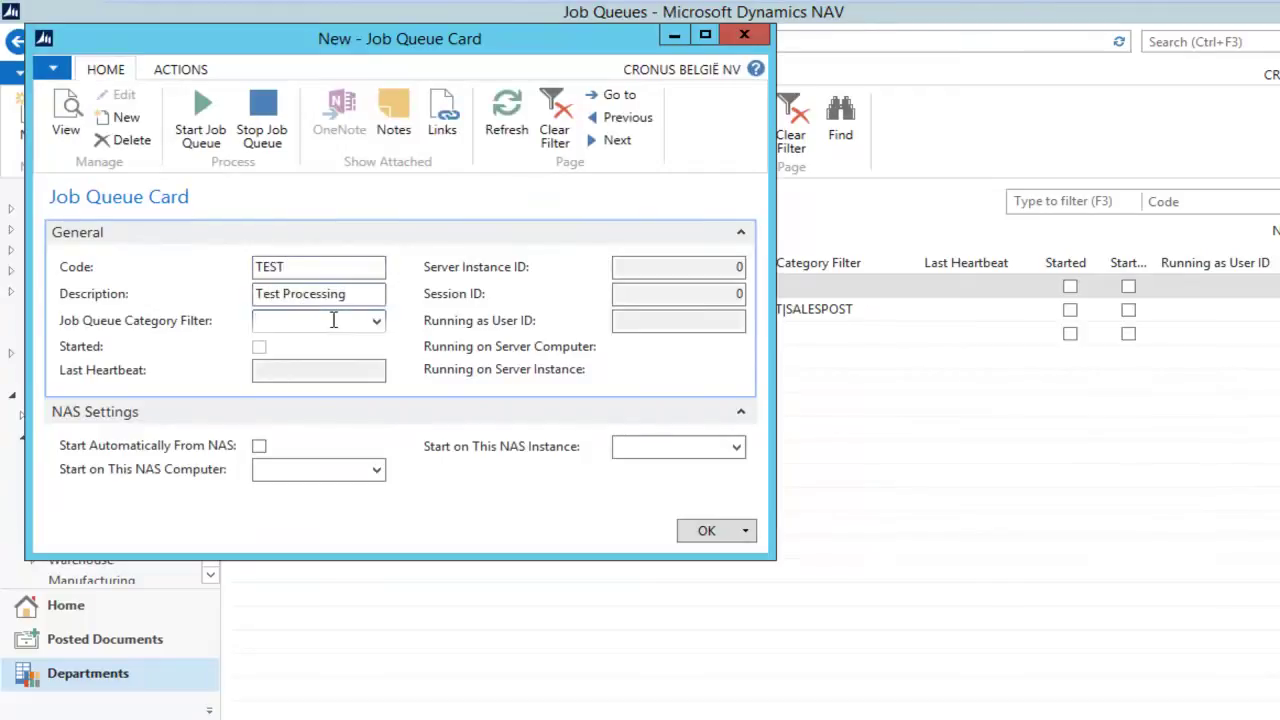
{"action": "left_click", "coordinate": [378, 322]}
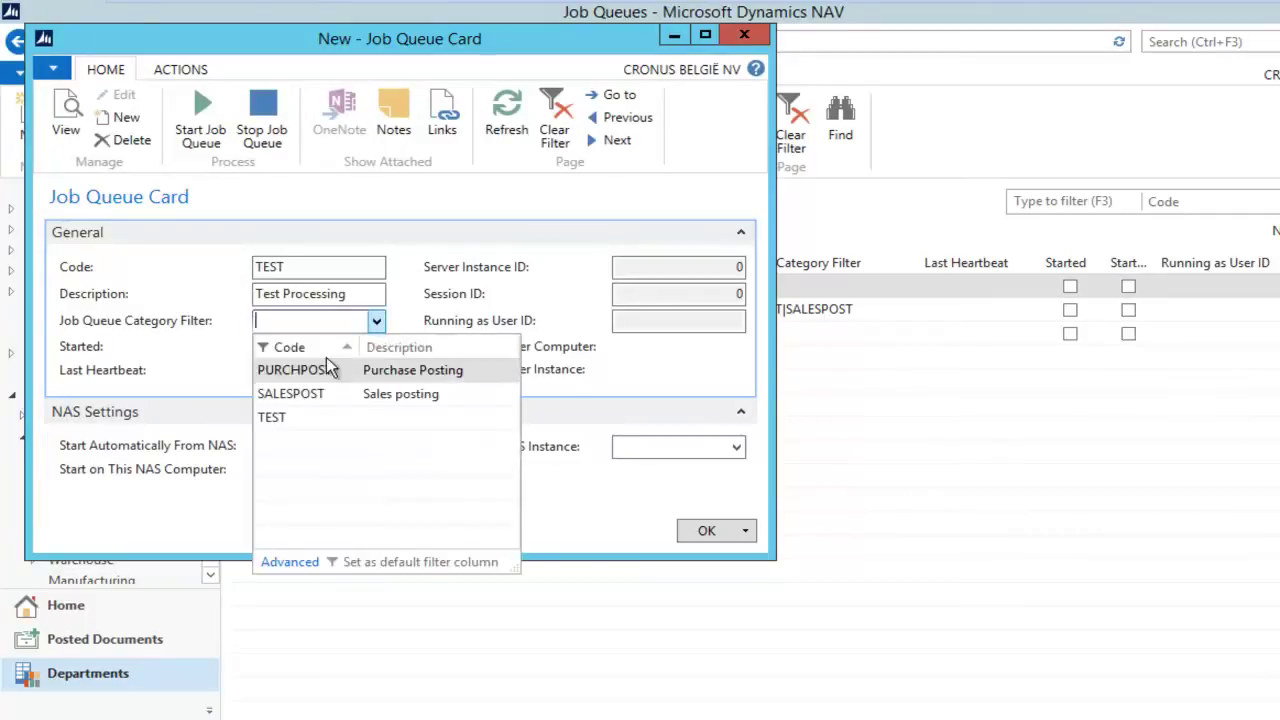
{"action": "left_click", "coordinate": [285, 418]}
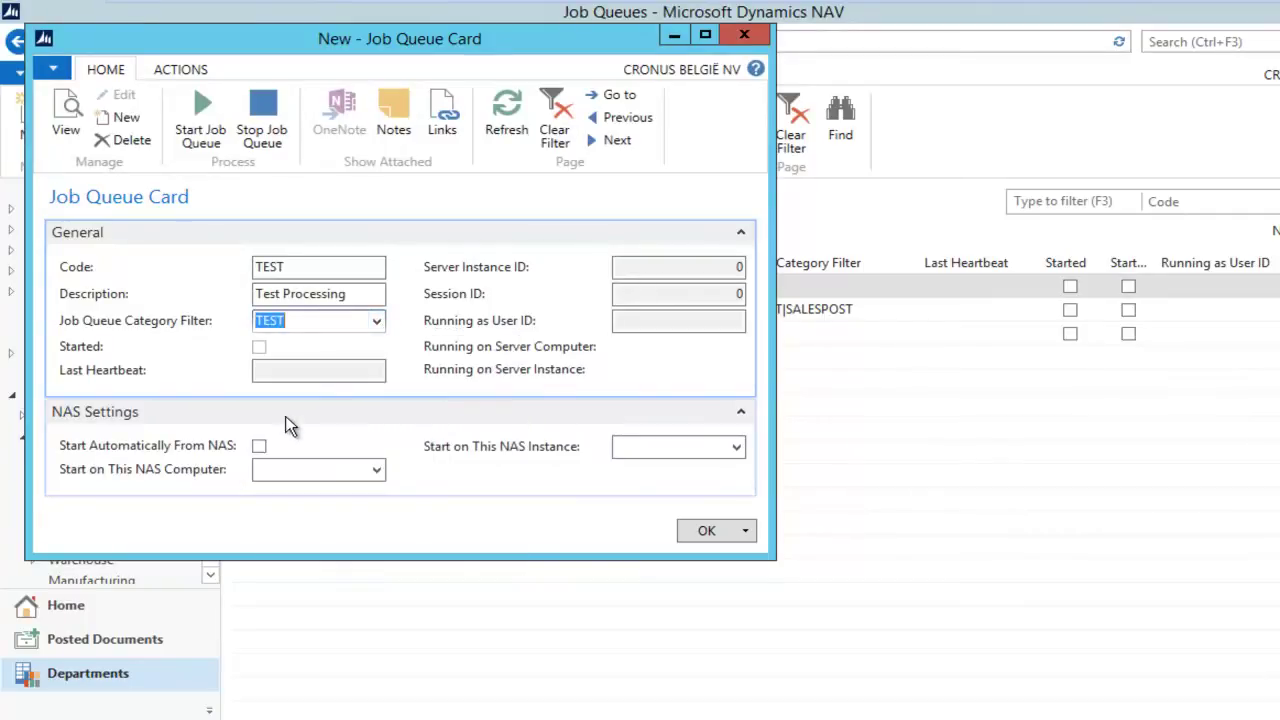
{"action": "key", "text": "Escape"}
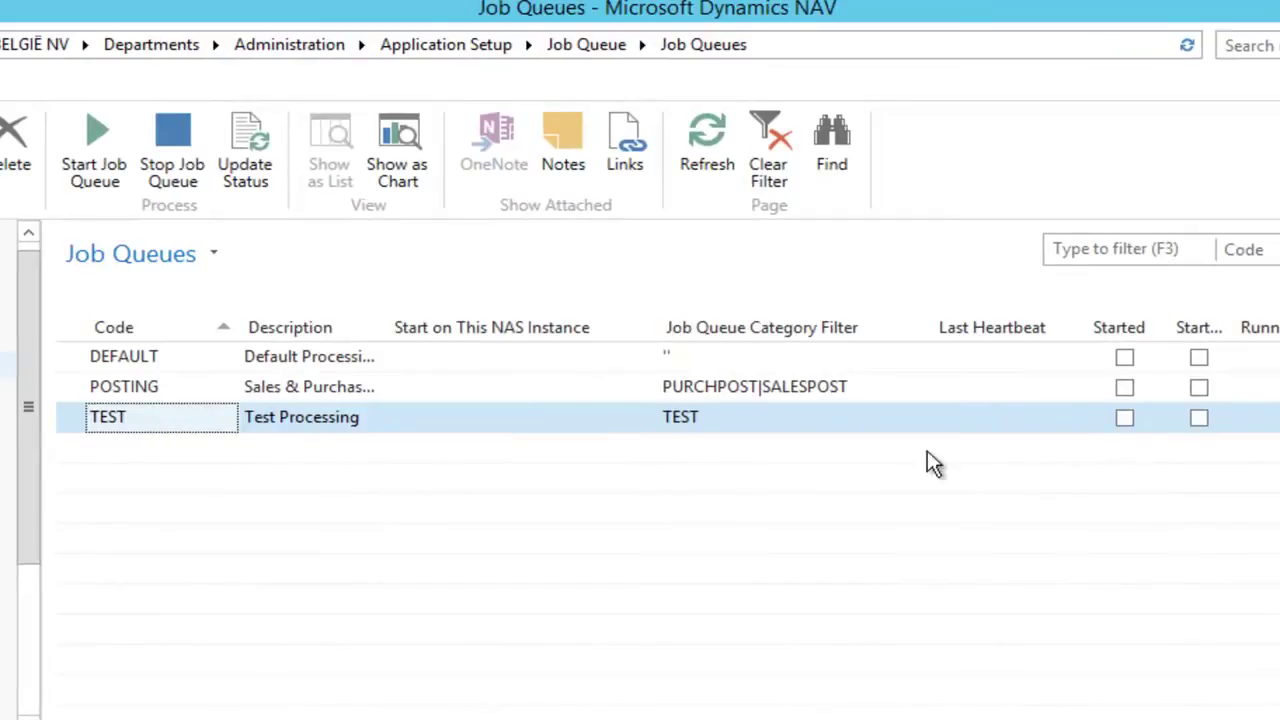
{"action": "double_click", "coordinate": [385, 428]}
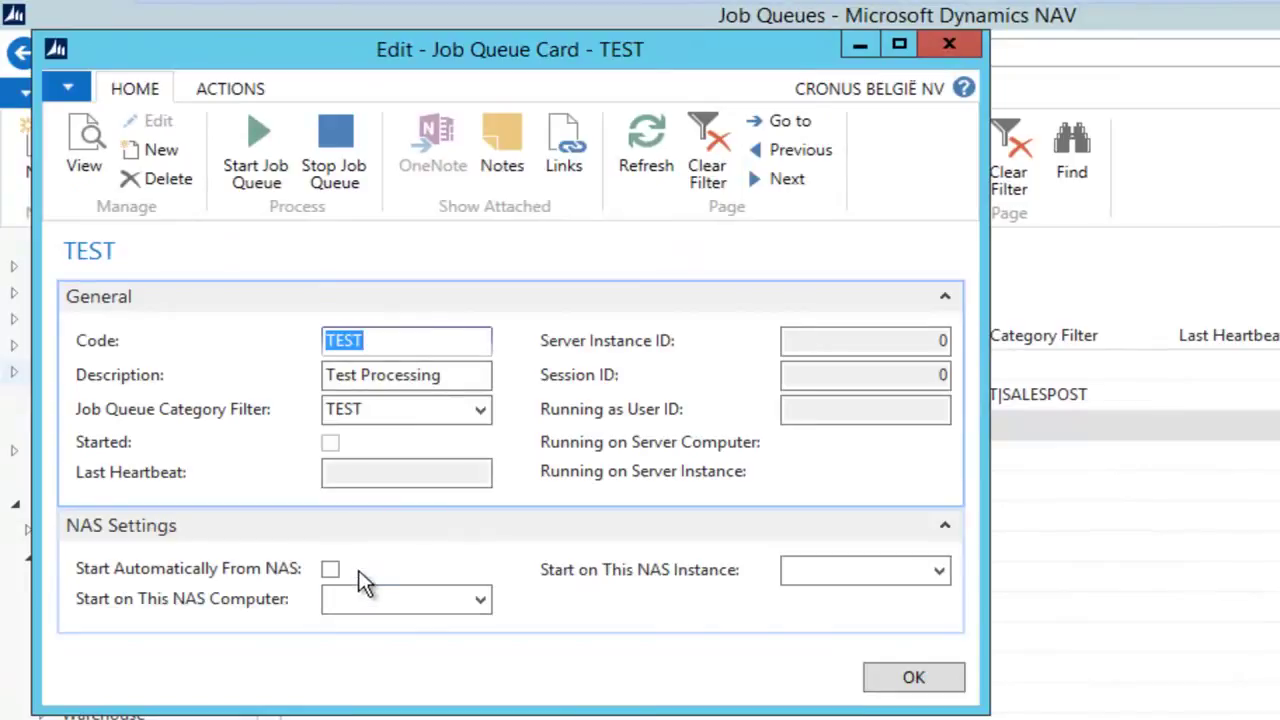
{"action": "left_click", "coordinate": [330, 569]}
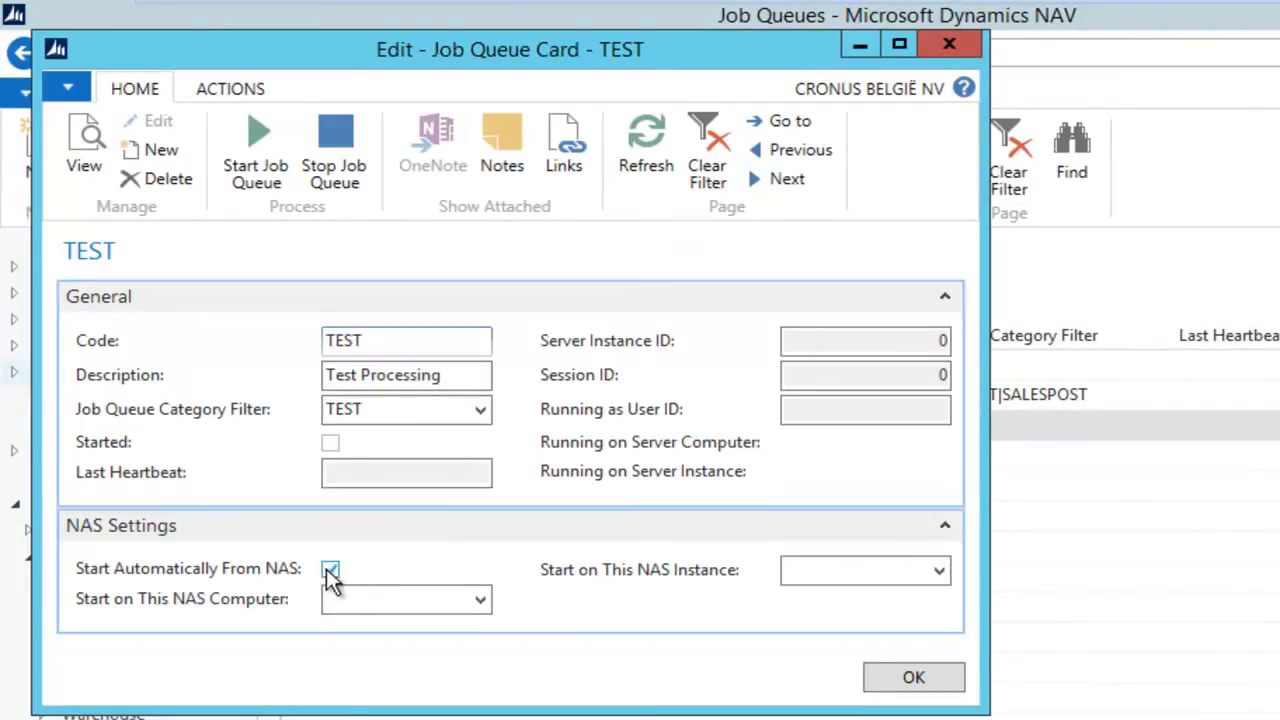
{"action": "left_click", "coordinate": [910, 677]}
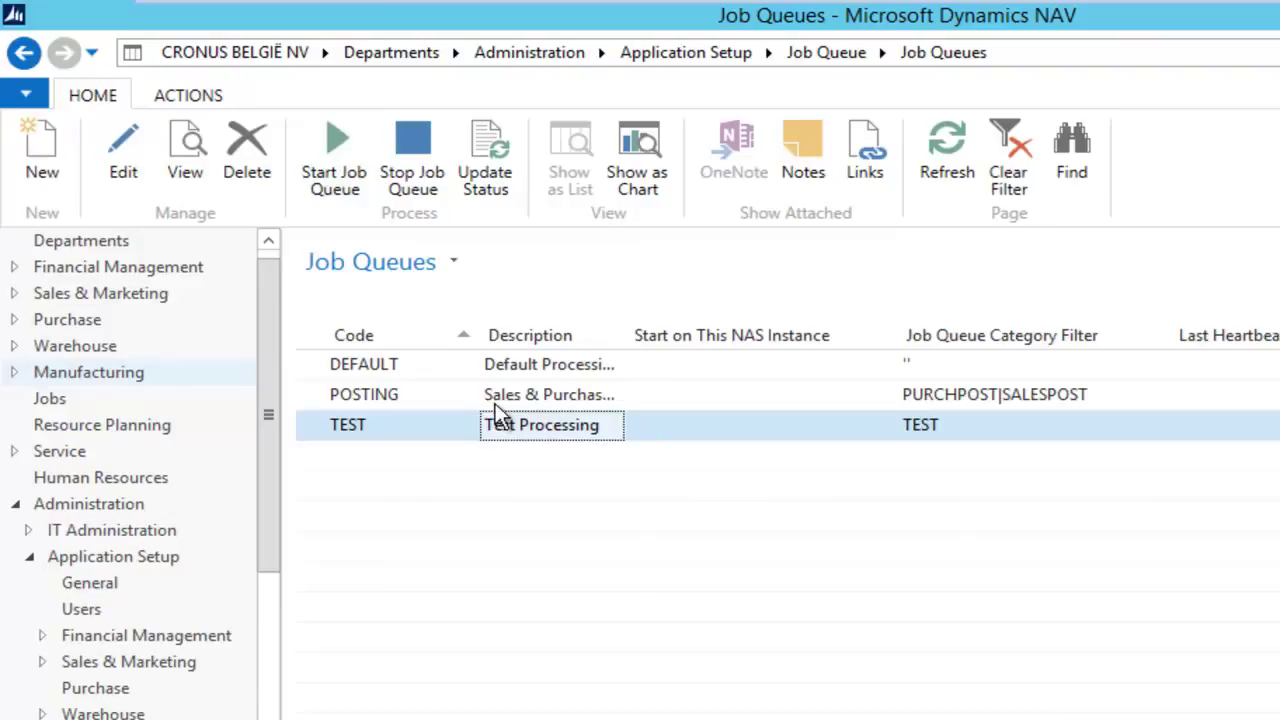
{"action": "double_click", "coordinate": [517, 427]}
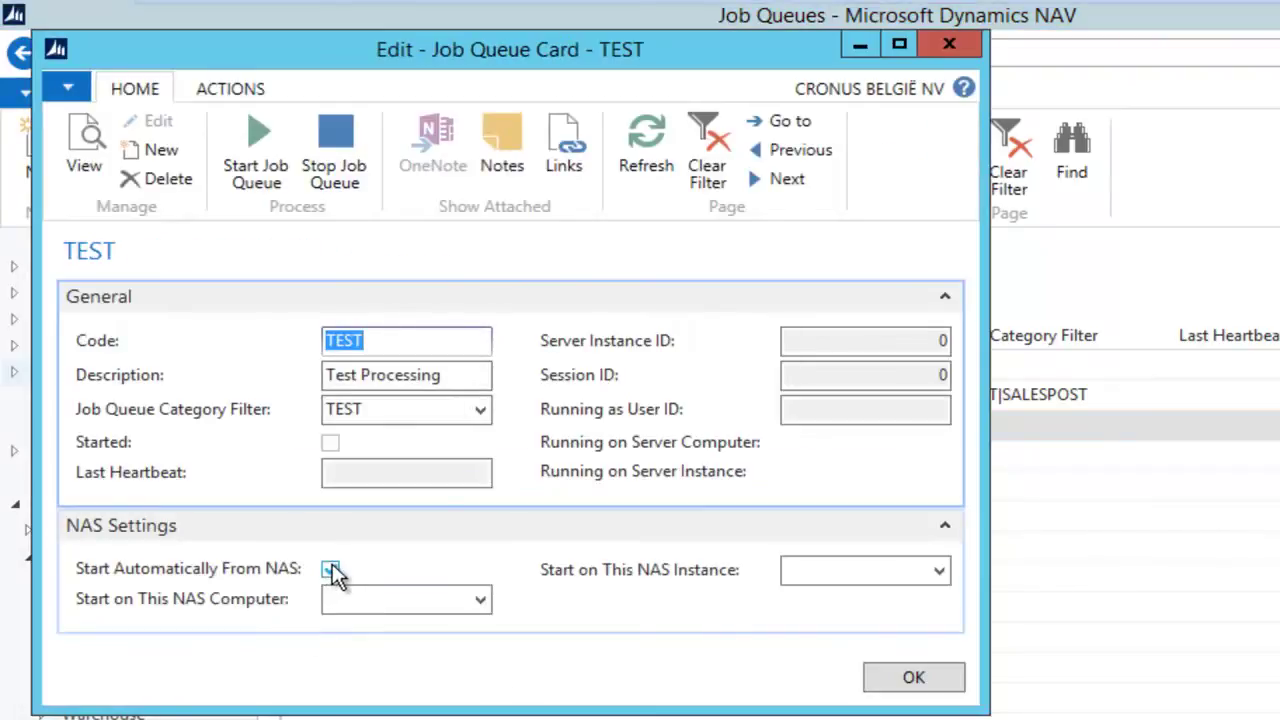
{"action": "left_click", "coordinate": [332, 570]}
{"action": "left_click", "coordinate": [914, 677]}
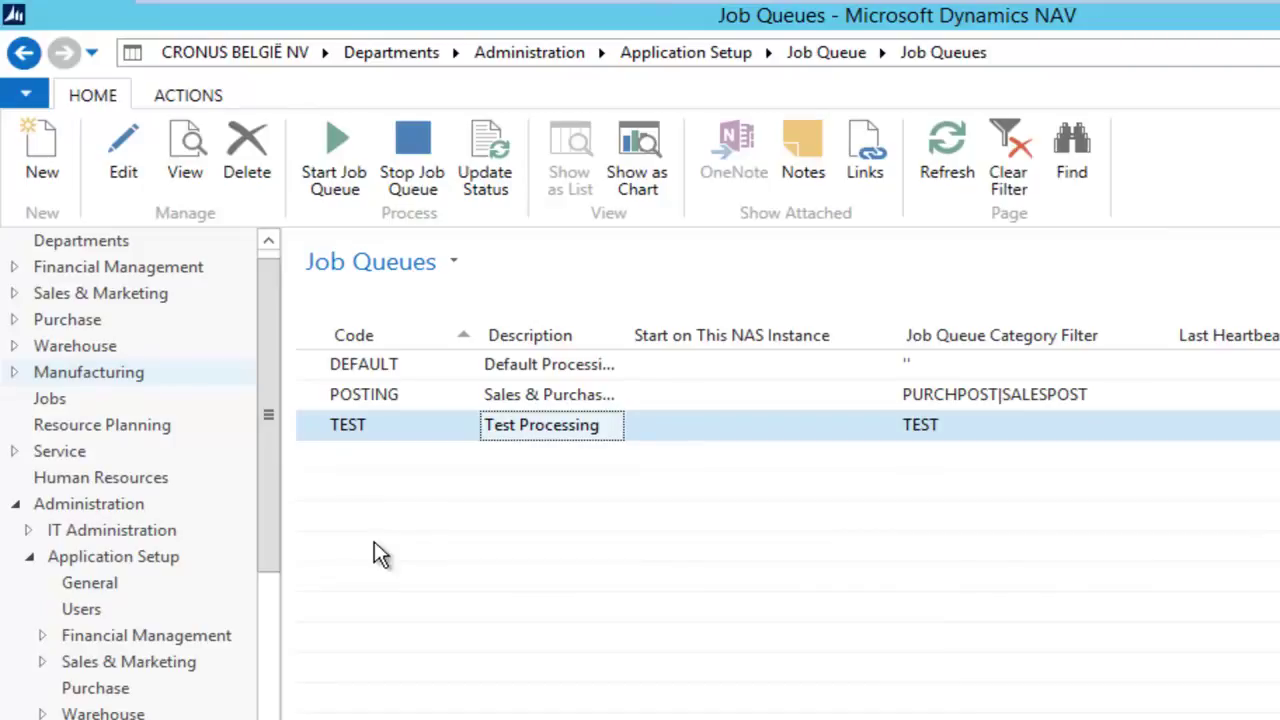
Start the TEST job queue and review its server details on the card
{"action": "left_click", "coordinate": [328, 142]}
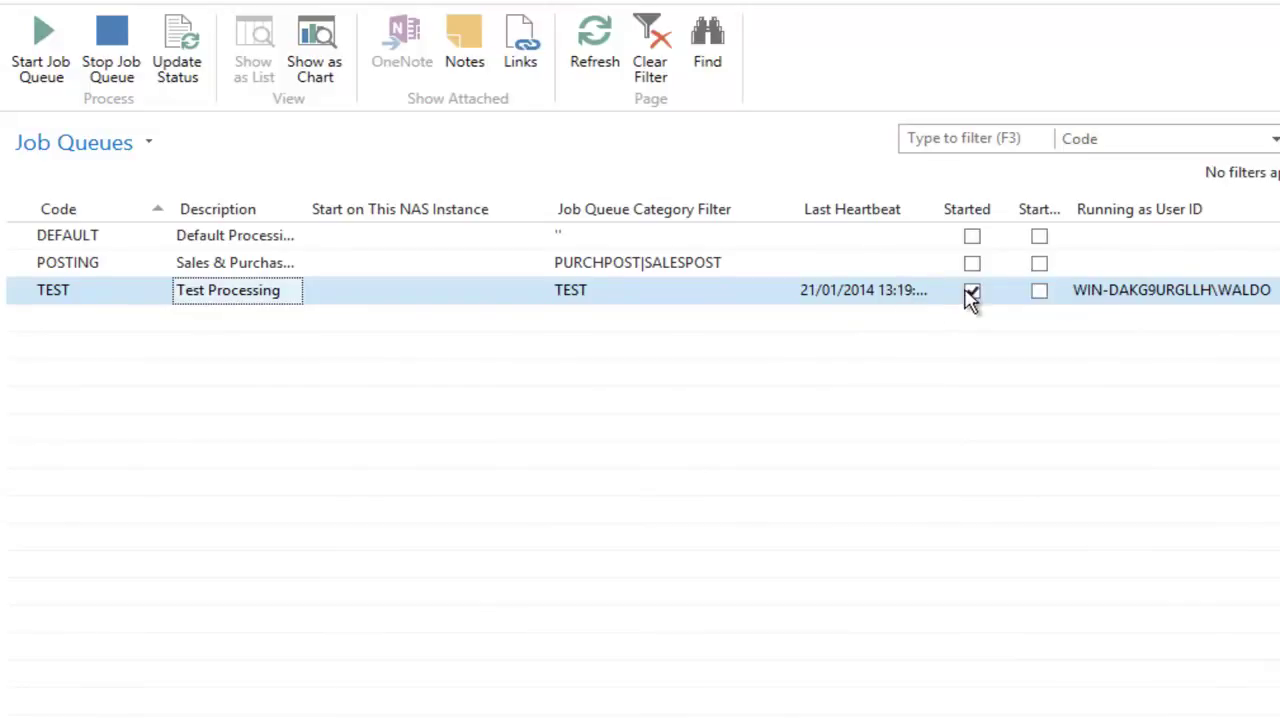
{"action": "double_click", "coordinate": [1220, 305]}
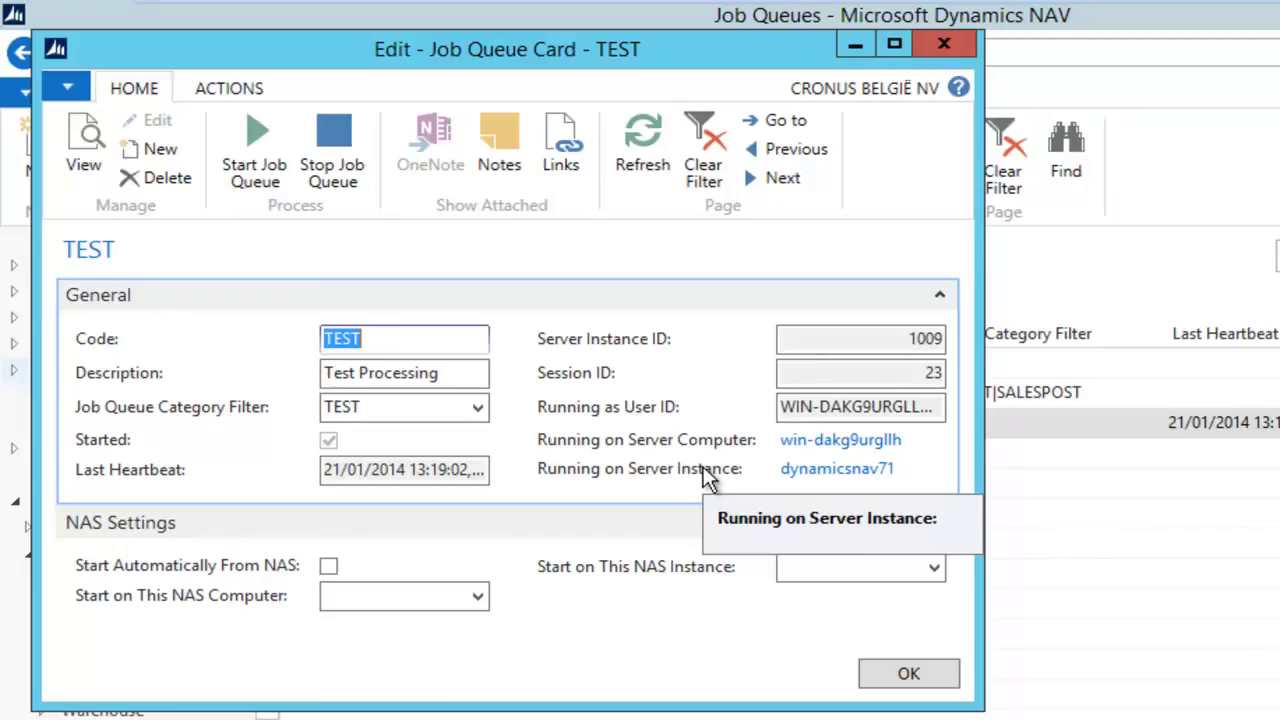
{"action": "left_click", "coordinate": [905, 675]}
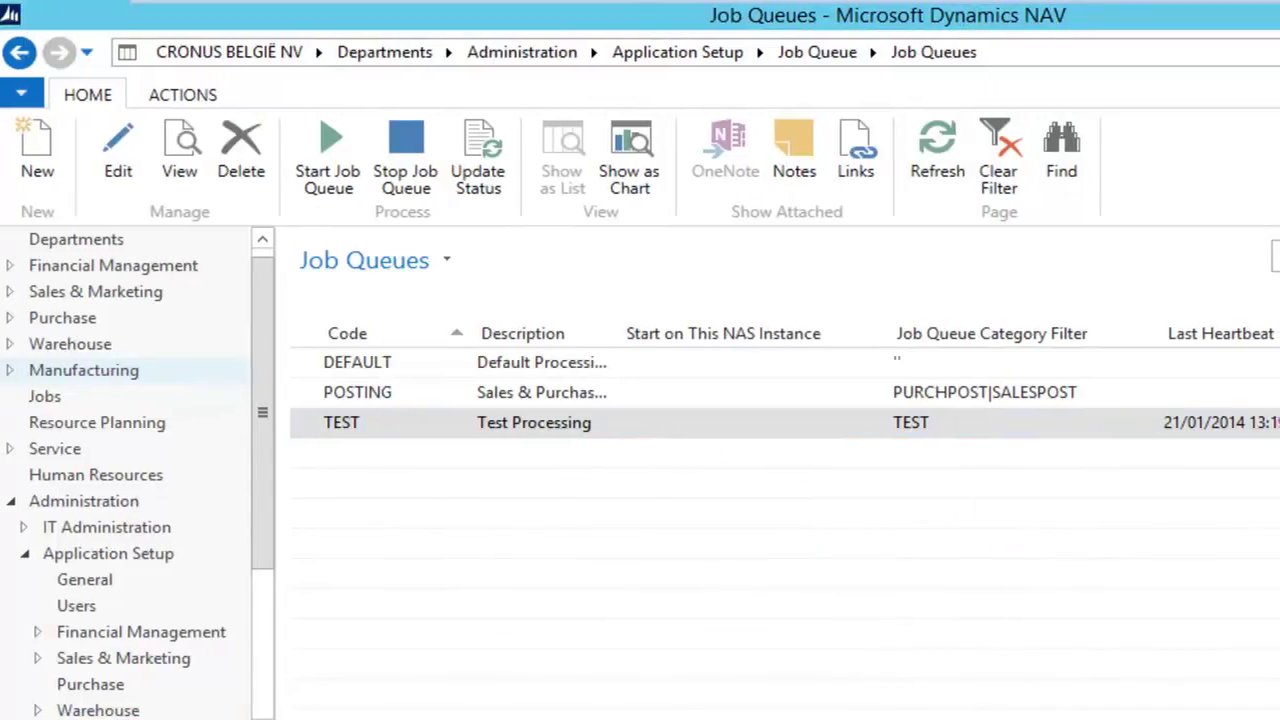
Search 'session' and check the Session List for the background session
{"action": "type", "text": "session"}
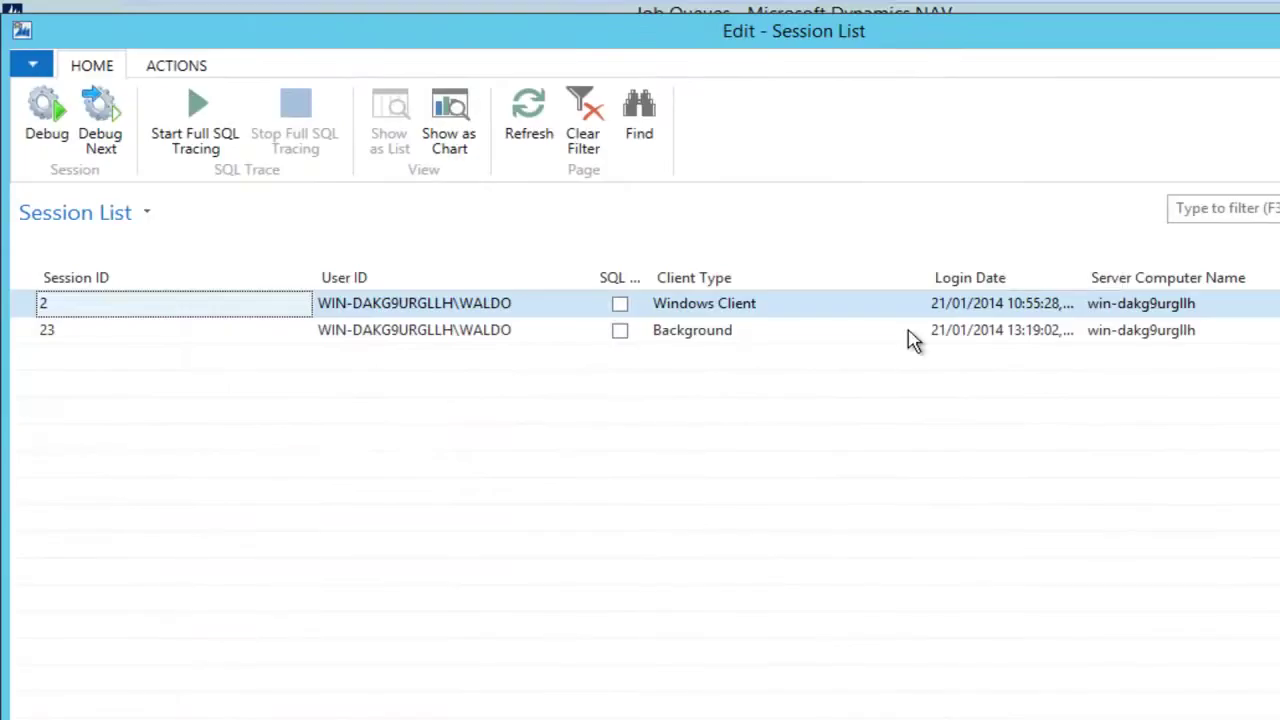
{"action": "left_click", "coordinate": [850, 338]}
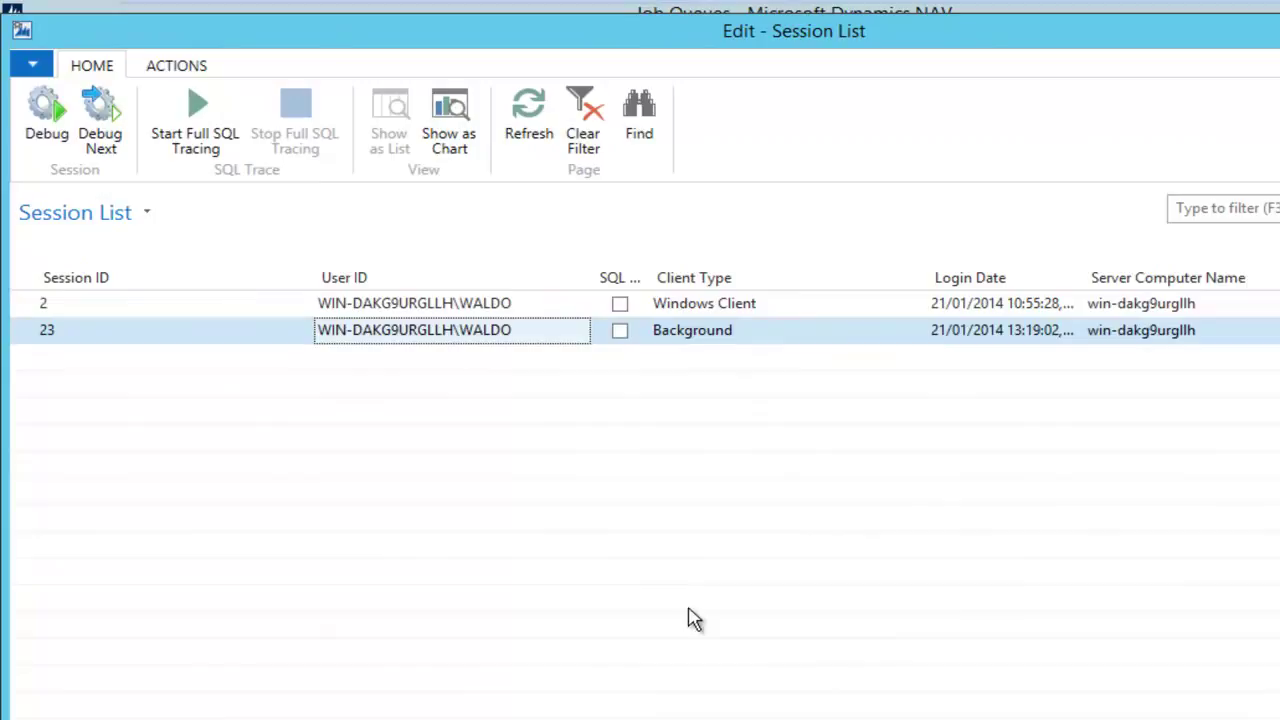
{"action": "key", "text": "Escape"}
{"action": "left_click", "coordinate": [480, 378]}
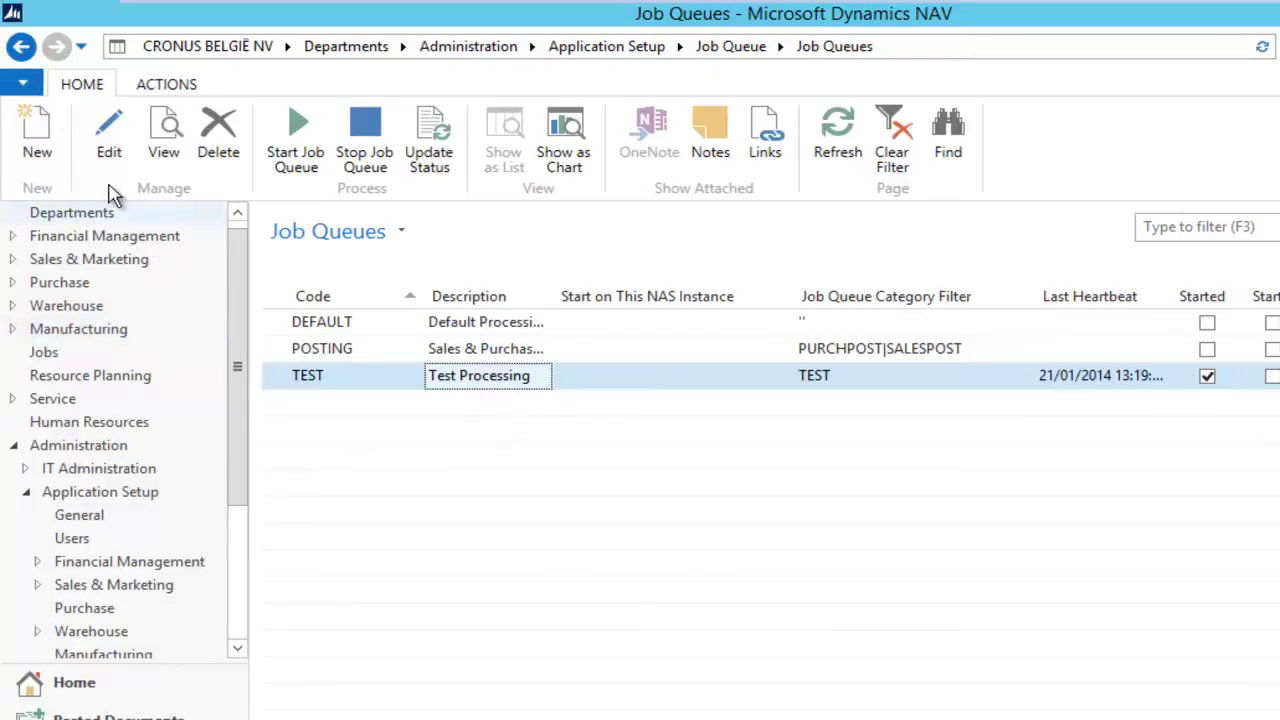
Show the log entries for the Test Log Job Queue entry from Job Queue Entries
{"action": "left_click", "coordinate": [20, 46]}
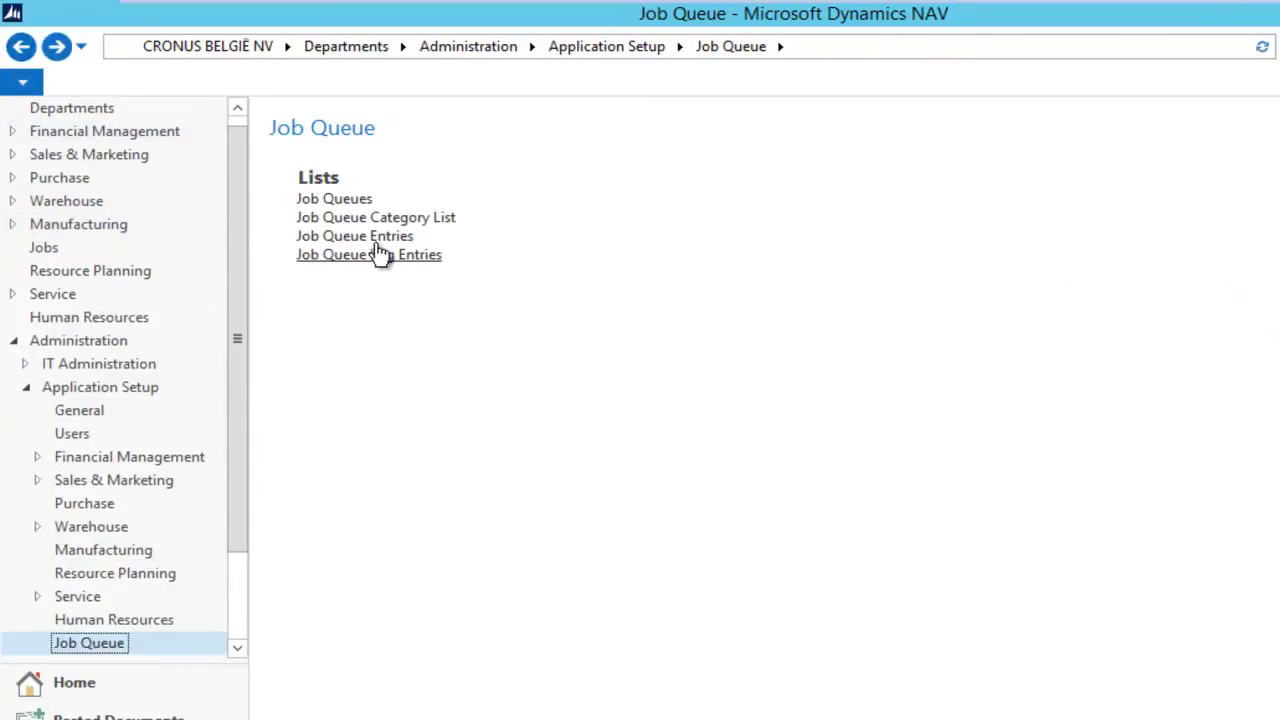
{"action": "left_click", "coordinate": [375, 240]}
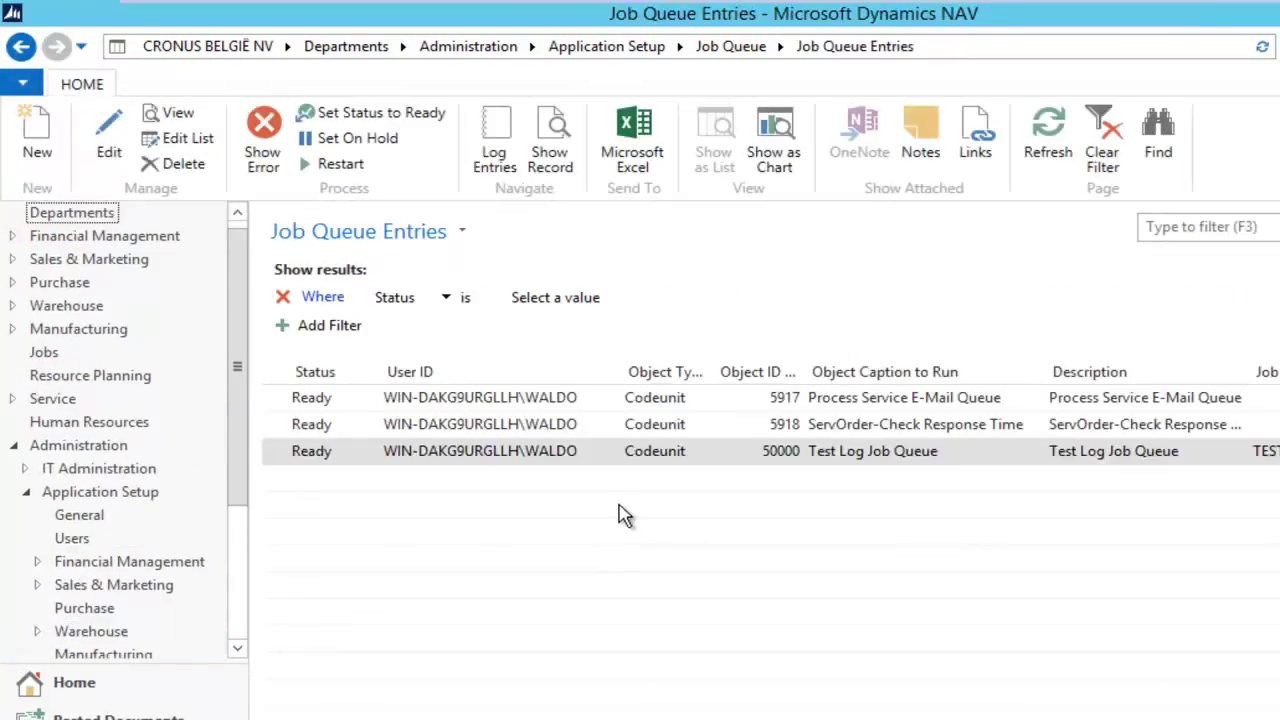
{"action": "left_click", "coordinate": [490, 446]}
{"action": "left_click", "coordinate": [494, 140]}
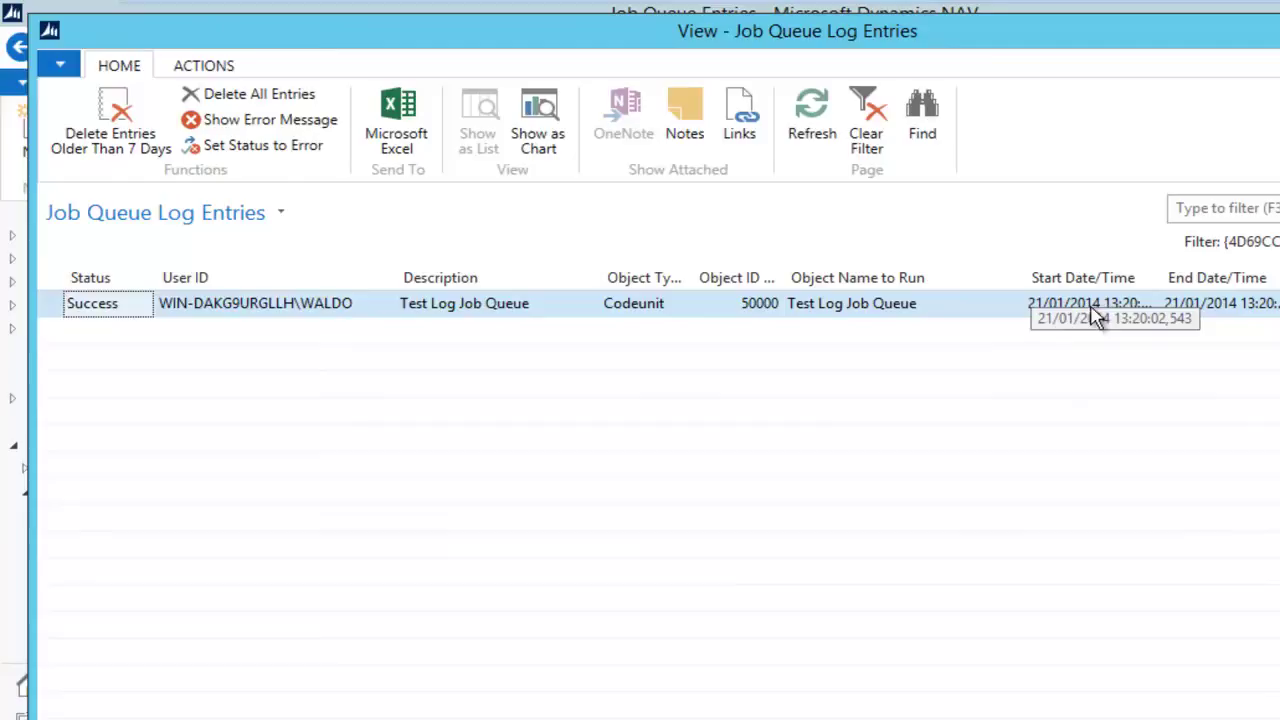
Refresh the log to confirm new minute-by-minute successful runs, then switch to the Development Environment
{"action": "key", "text": "Escape"}
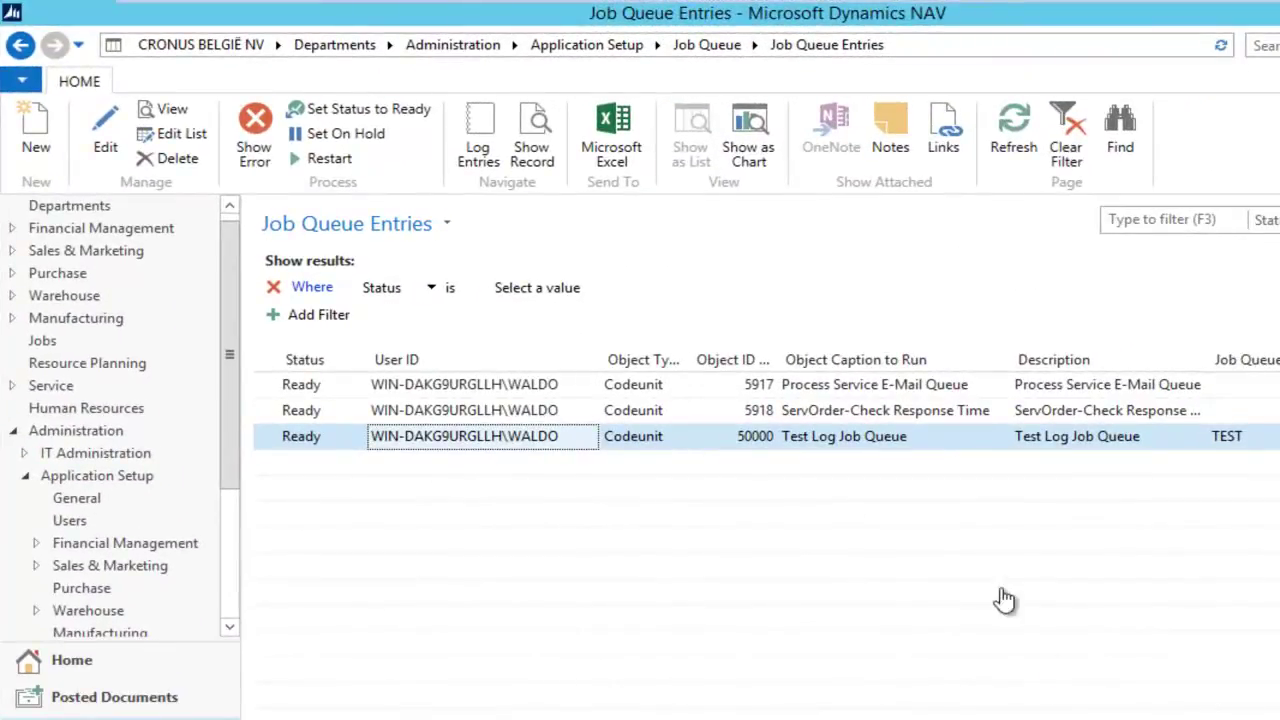
{"action": "left_click", "coordinate": [478, 135]}
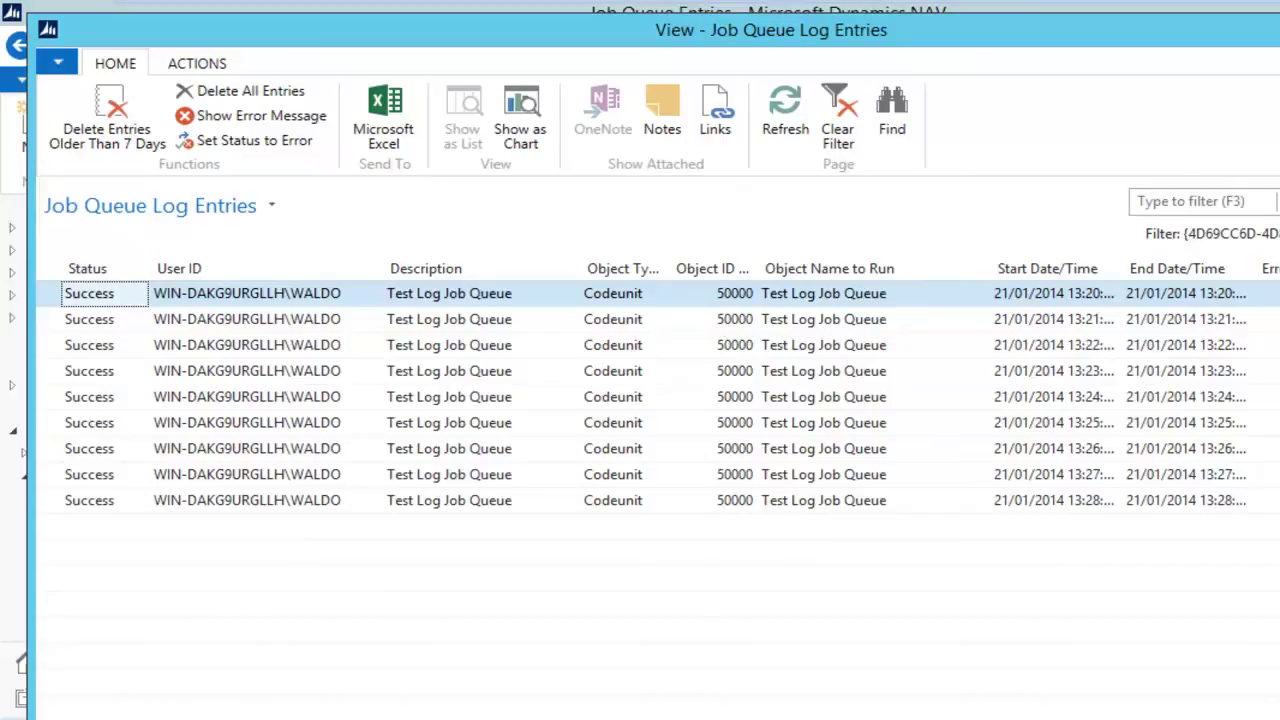
{"action": "key", "text": "Escape"}
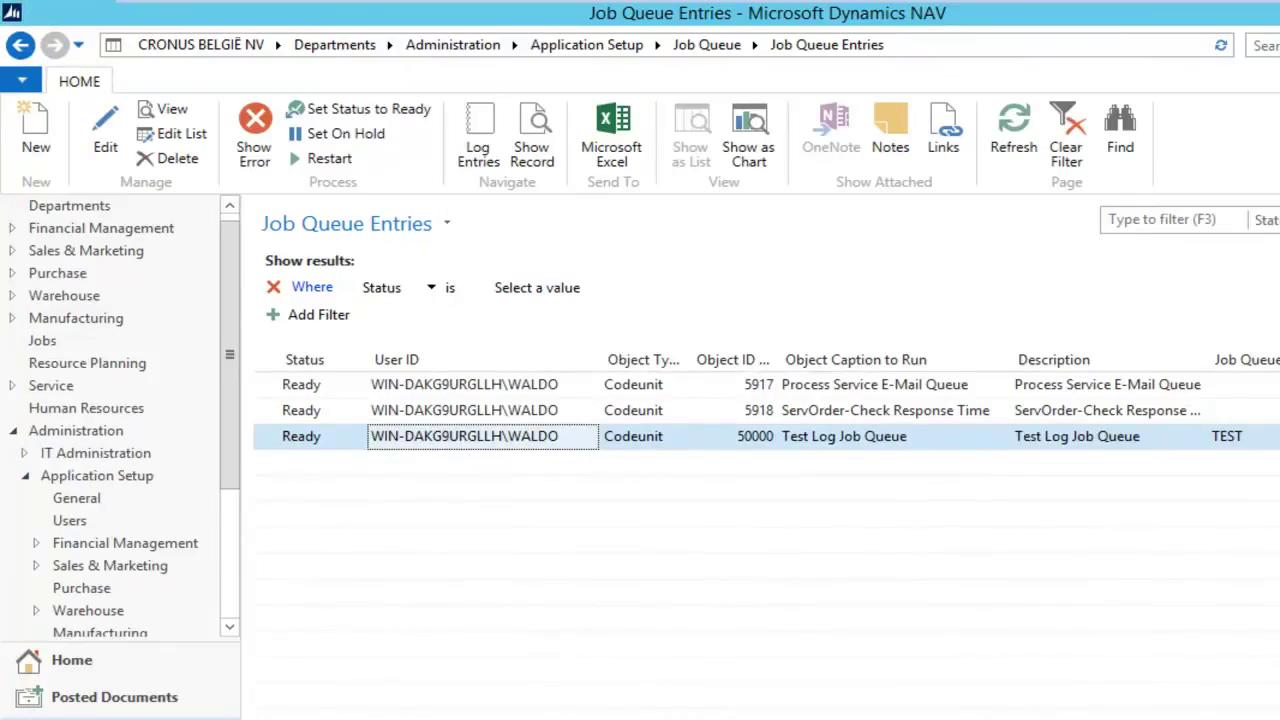
{"action": "key", "text": "alt+Tab"}
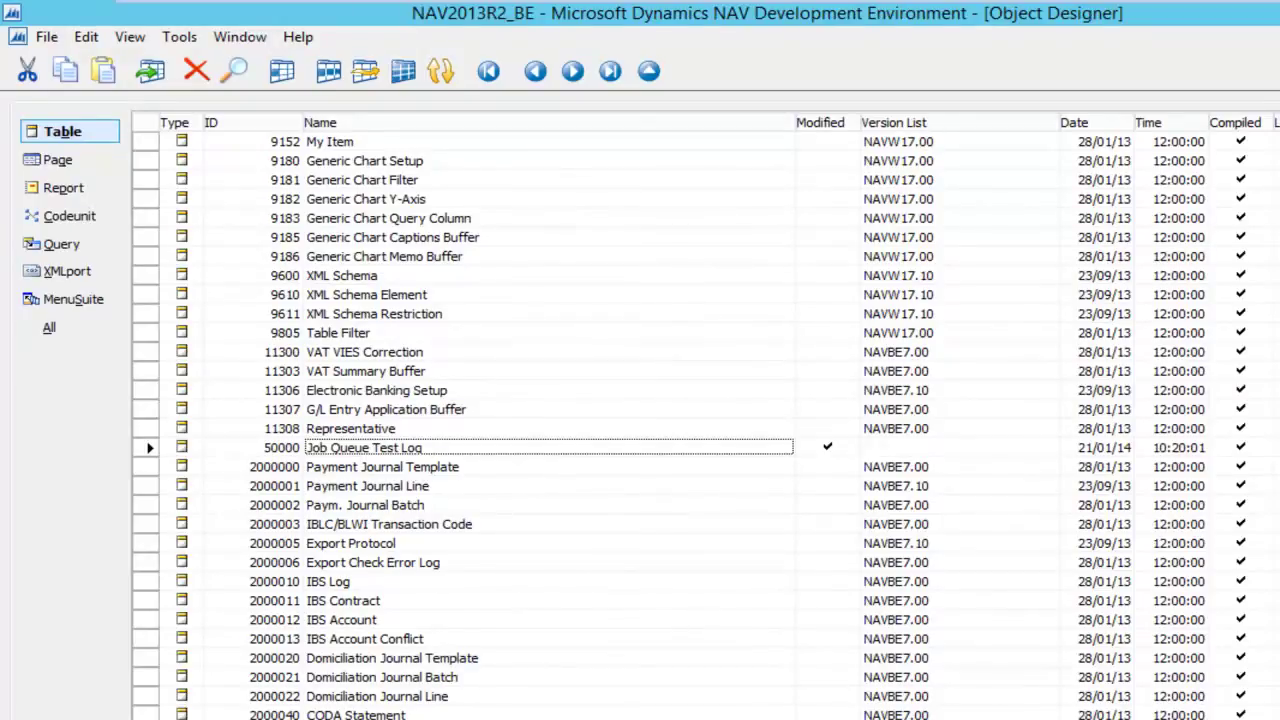
Run table 50000 Job Queue Test Log and widen Date Time to see one record per minute
{"action": "key", "text": "alt+r"}
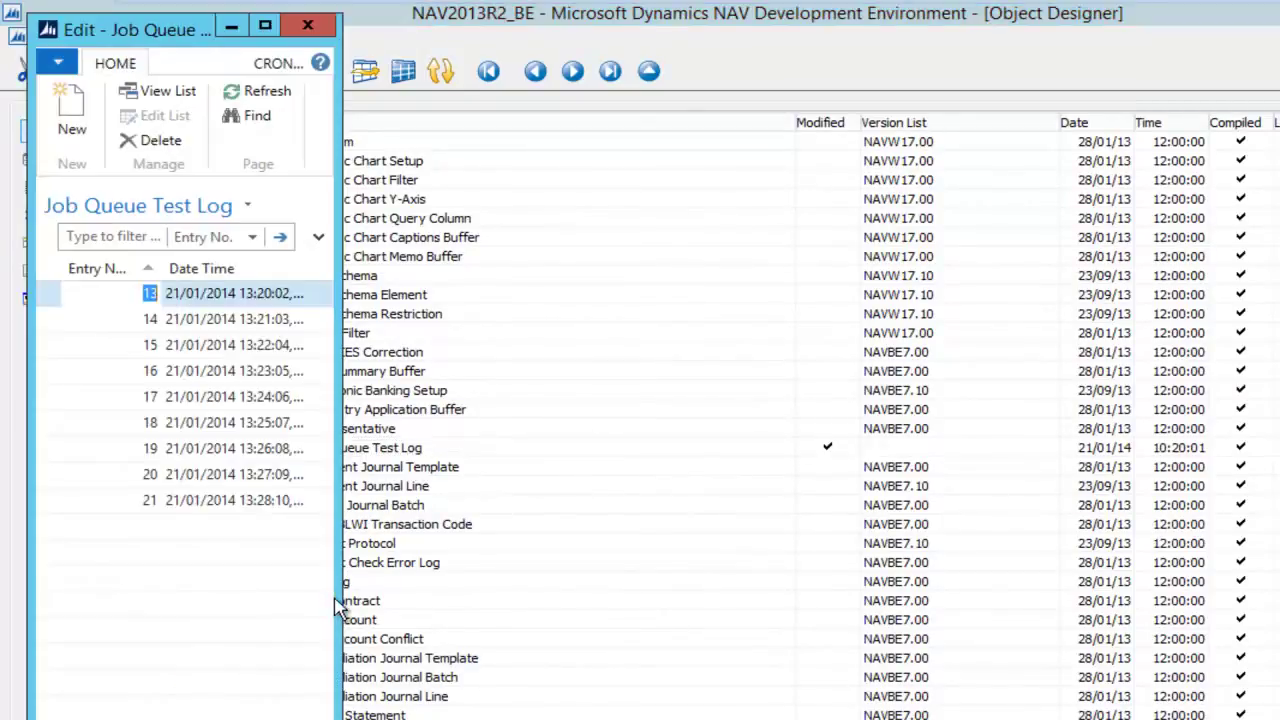
{"action": "left_click_drag", "start_coordinate": [336, 606], "coordinate": [580, 632]}
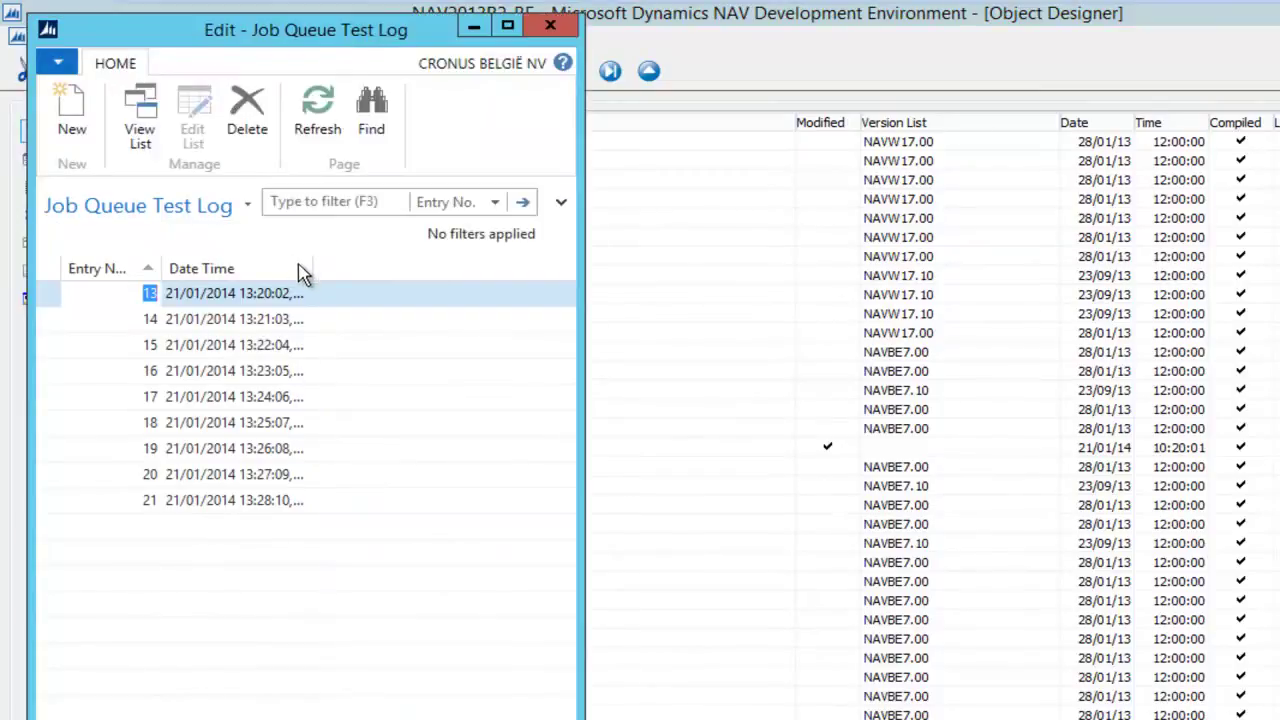
{"action": "left_click_drag", "start_coordinate": [308, 270], "coordinate": [374, 288]}
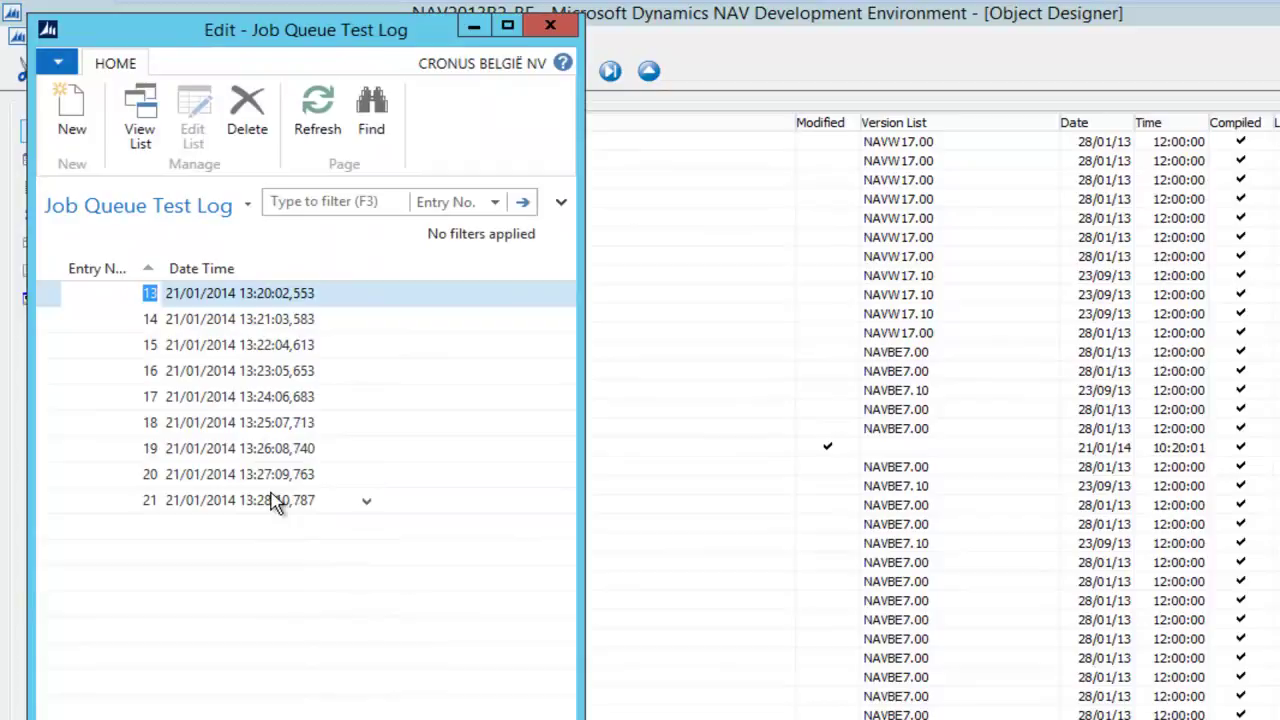
{"action": "left_click", "coordinate": [550, 26]}
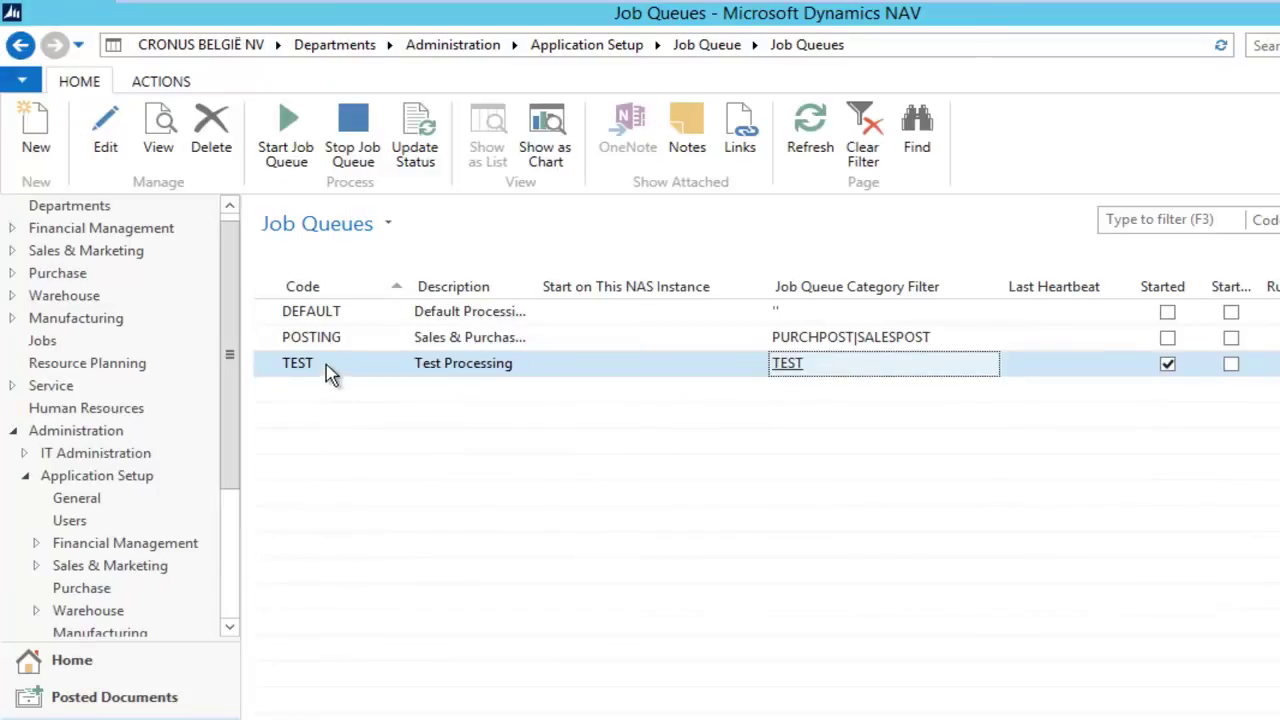
Select the TEST job queue in the Job Queues list
{"action": "left_click", "coordinate": [330, 372]}
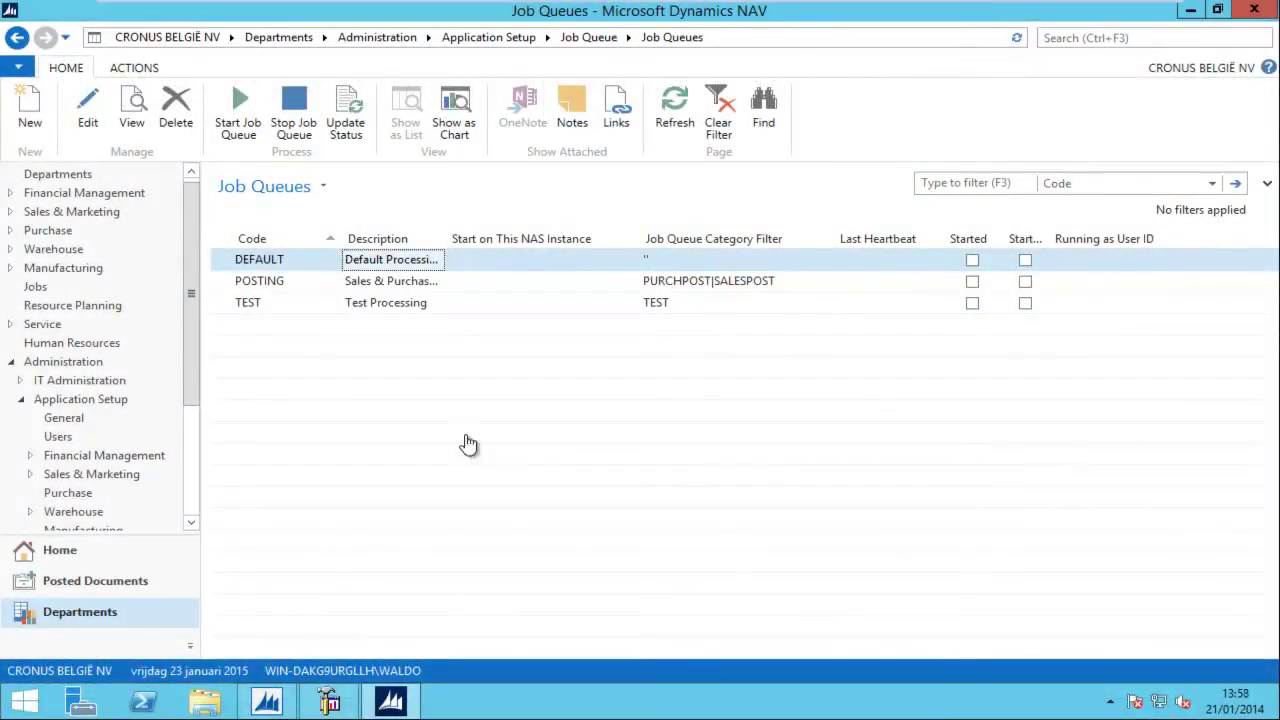
Enable Start Automatically From NAS on the TEST job queue card and save it
{"action": "left_click", "coordinate": [410, 312]}
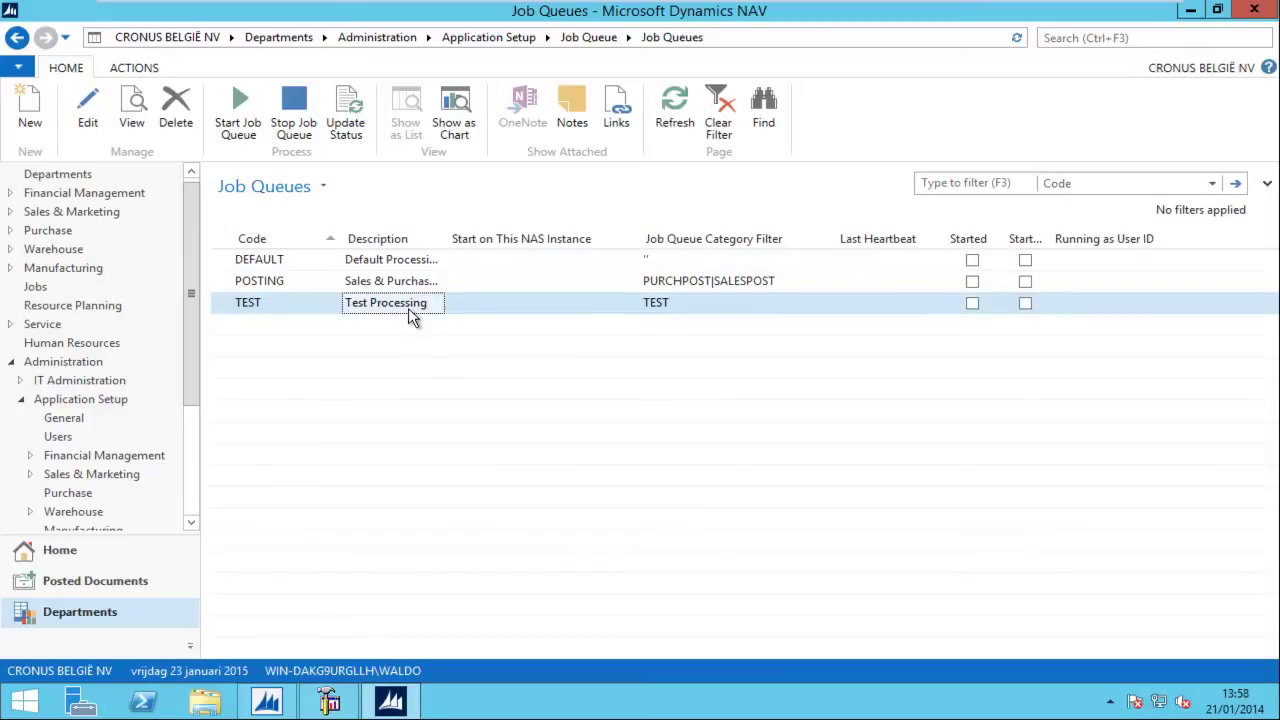
{"action": "double_click", "coordinate": [410, 312]}
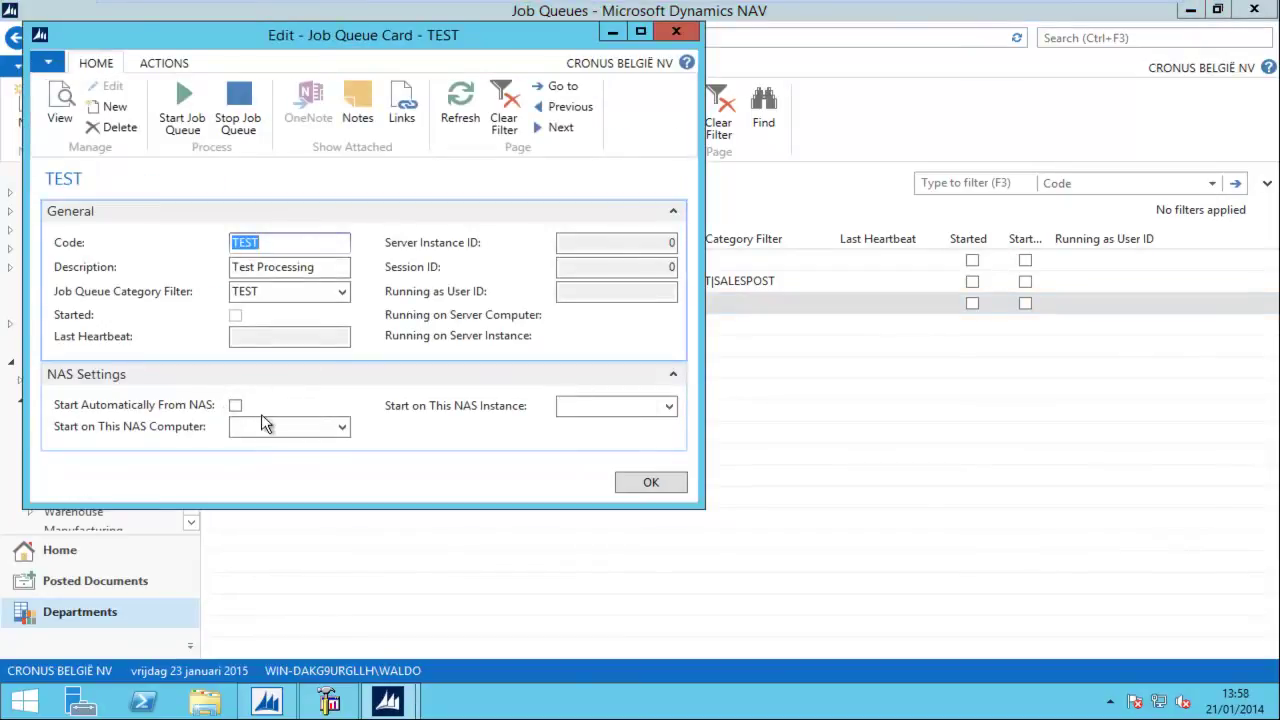
{"action": "left_click", "coordinate": [235, 405]}
{"action": "left_click", "coordinate": [651, 483]}
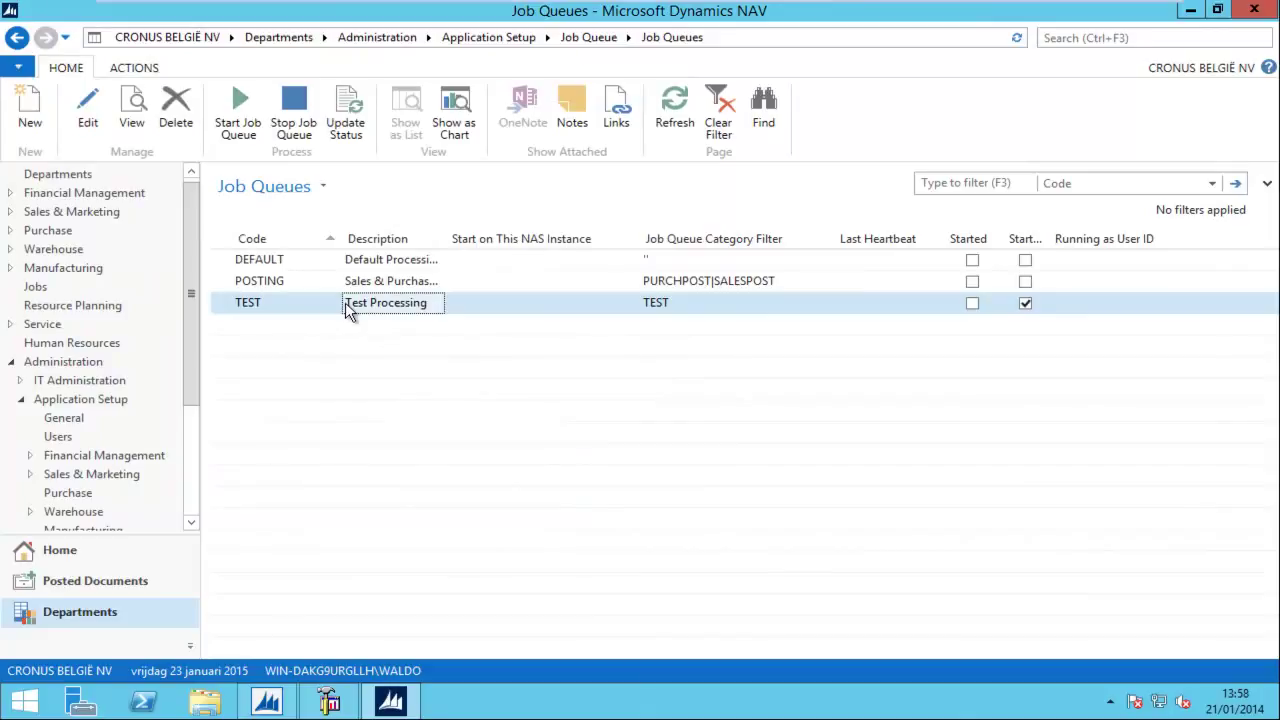
{"action": "right_click", "coordinate": [143, 701]}
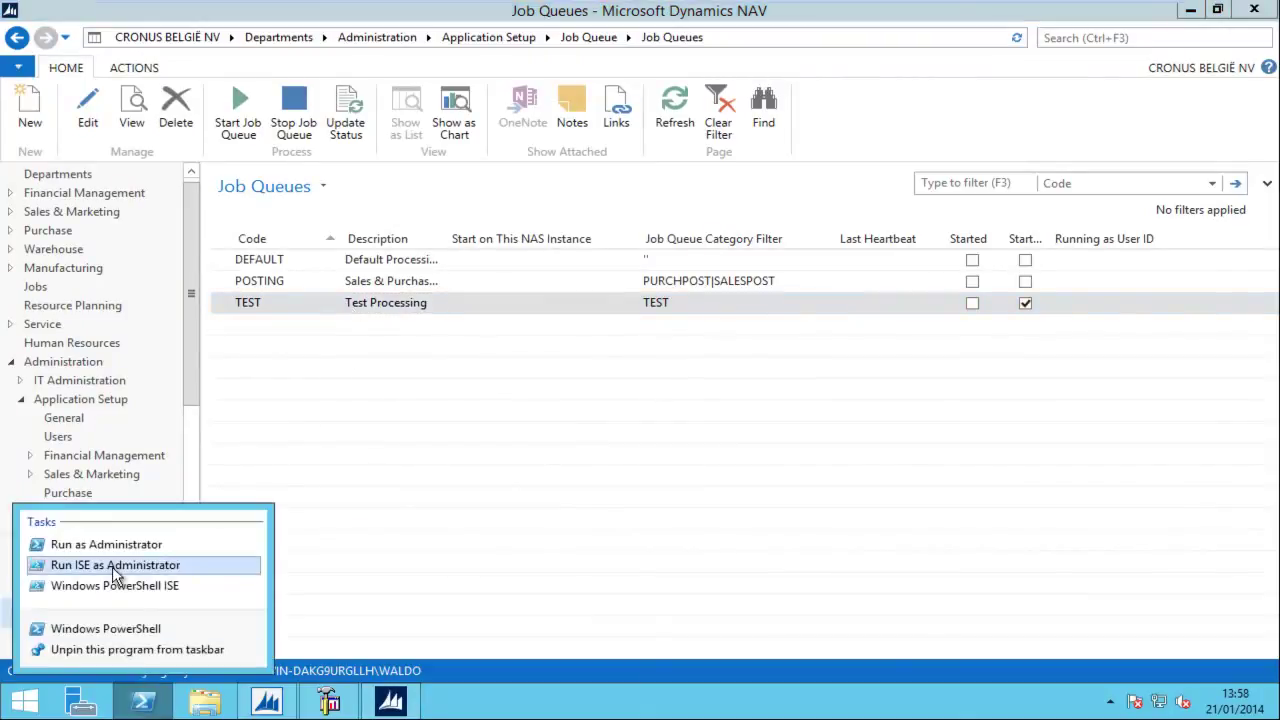
Launch PowerShell ISE as administrator and import the NavAdminTool.ps1 module
{"action": "left_click", "coordinate": [115, 566]}
{"action": "type", "text": "imp"}
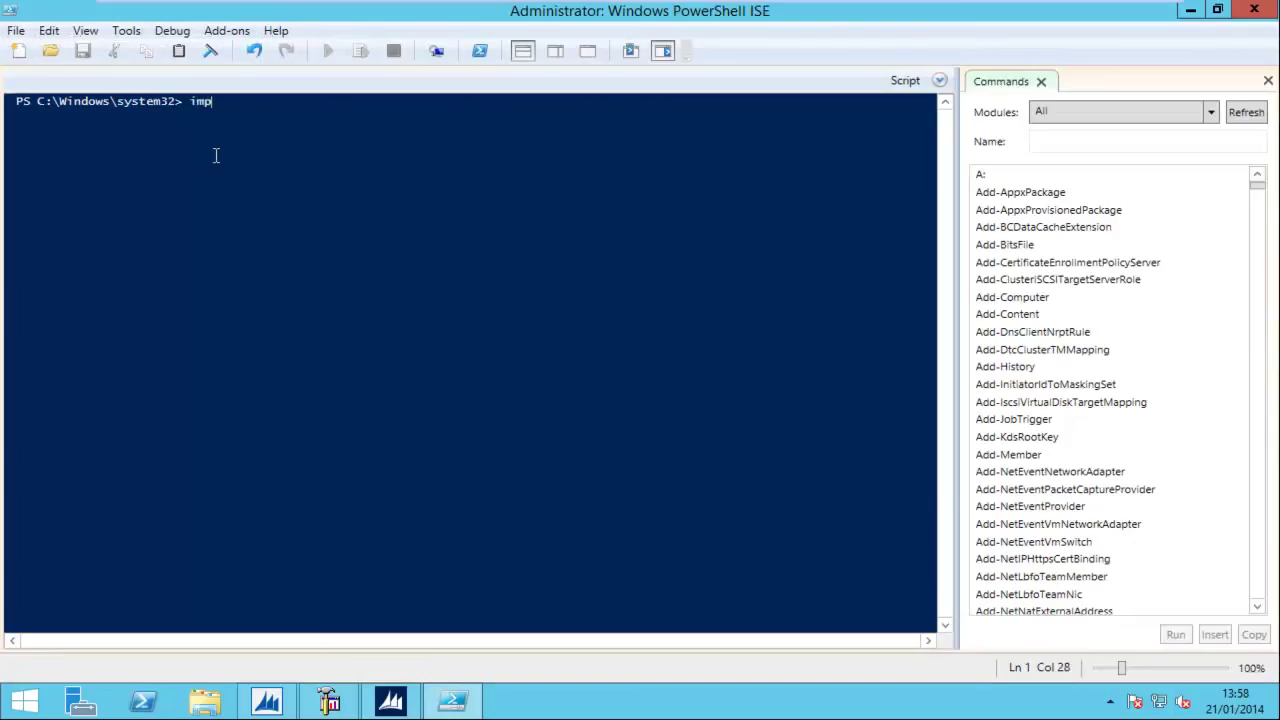
{"action": "type", "text": "ort-Module 'C:\\Program Files\\Microsoft Dynamics NAV\\71\\Service\\navad"}
{"action": "key", "text": "Tab"}
{"action": "key", "text": "Return"}
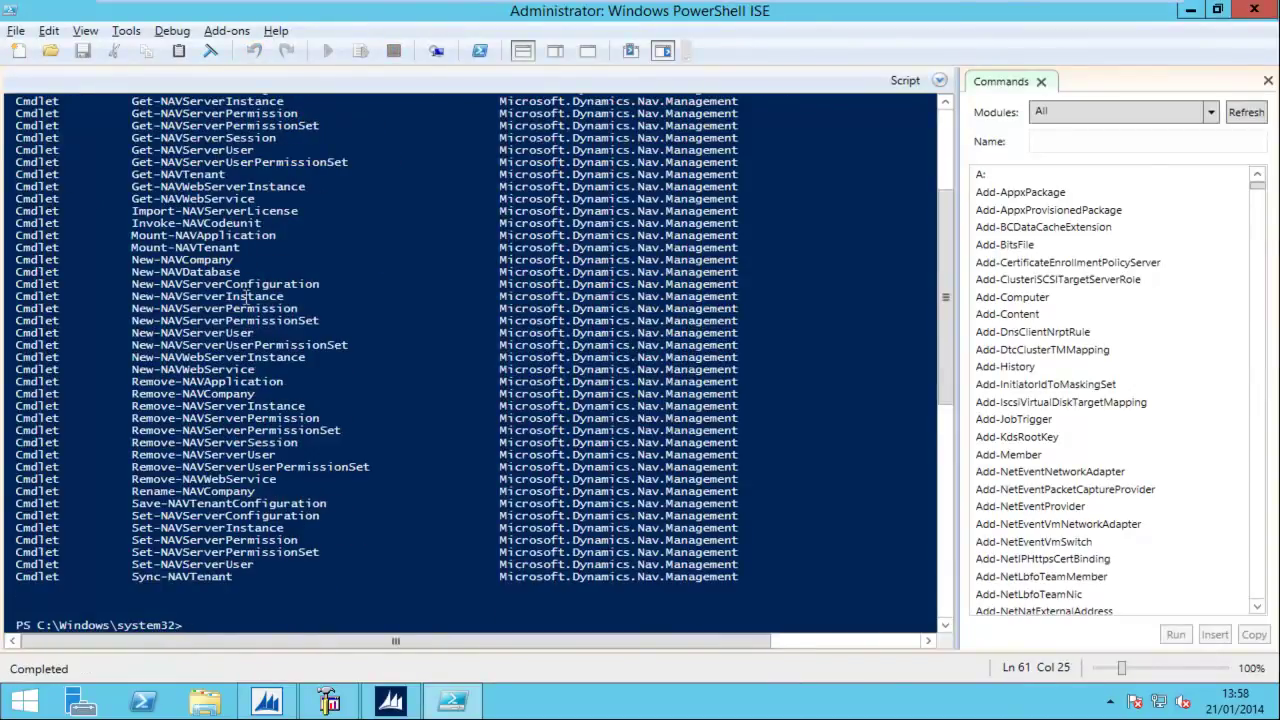
Paste the NASTier setup script, highlighting its credential, New-NAVServerInstance, NASTier and codeunit 450 parts
{"action": "left_click", "coordinate": [18, 50]}
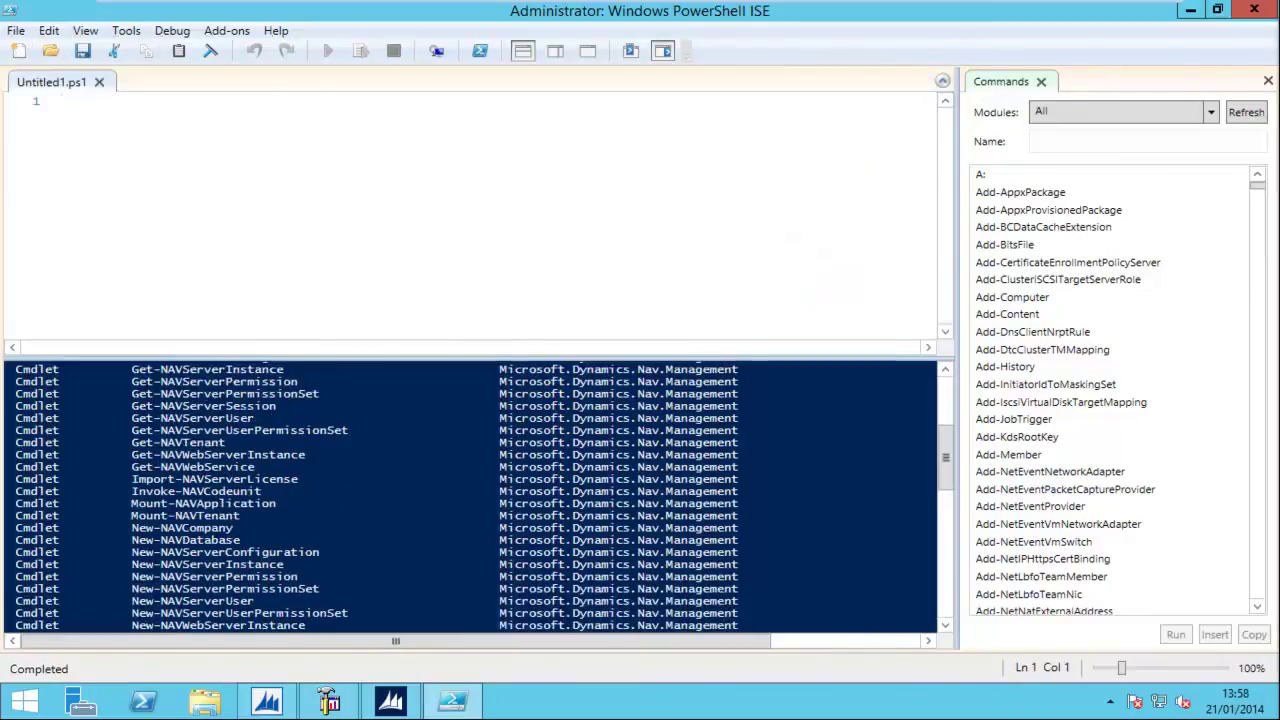
{"action": "key", "text": "ctrl+v"}
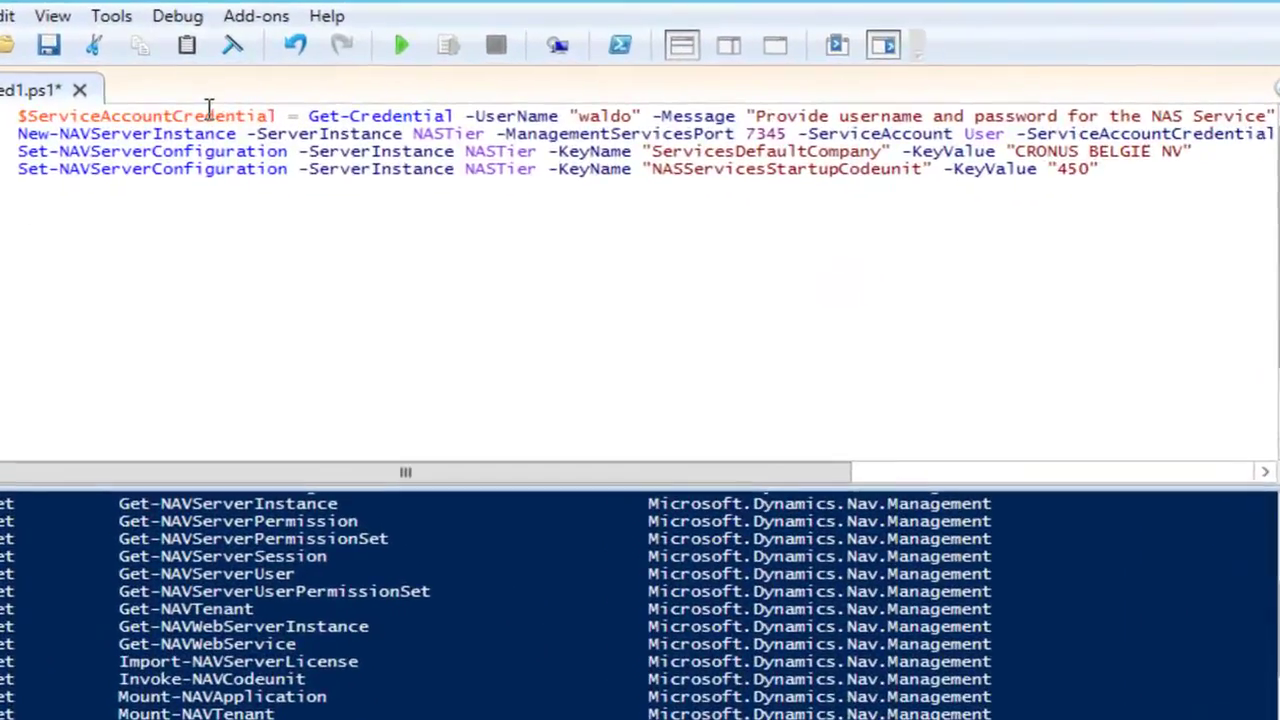
{"action": "left_click_drag", "start_coordinate": [207, 114], "coordinate": [860, 118]}
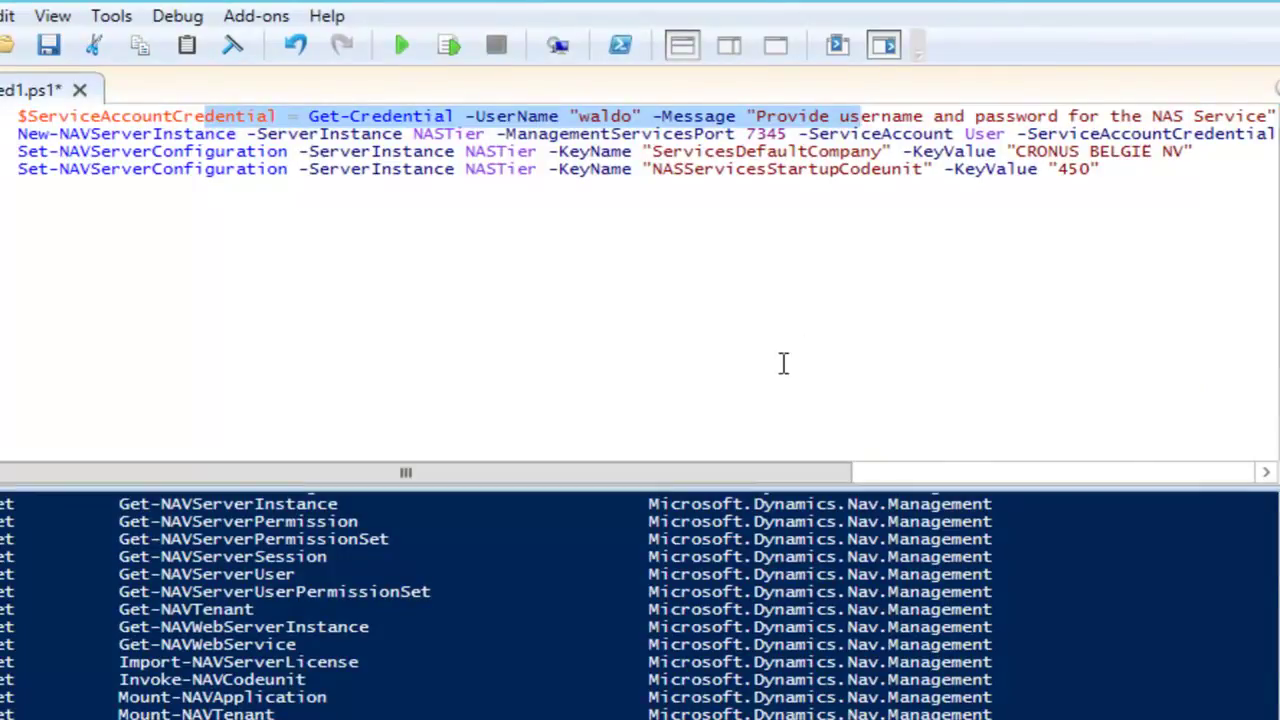
{"action": "left_click", "coordinate": [217, 133]}
{"action": "left_click_drag", "start_coordinate": [152, 133], "coordinate": [233, 133]}
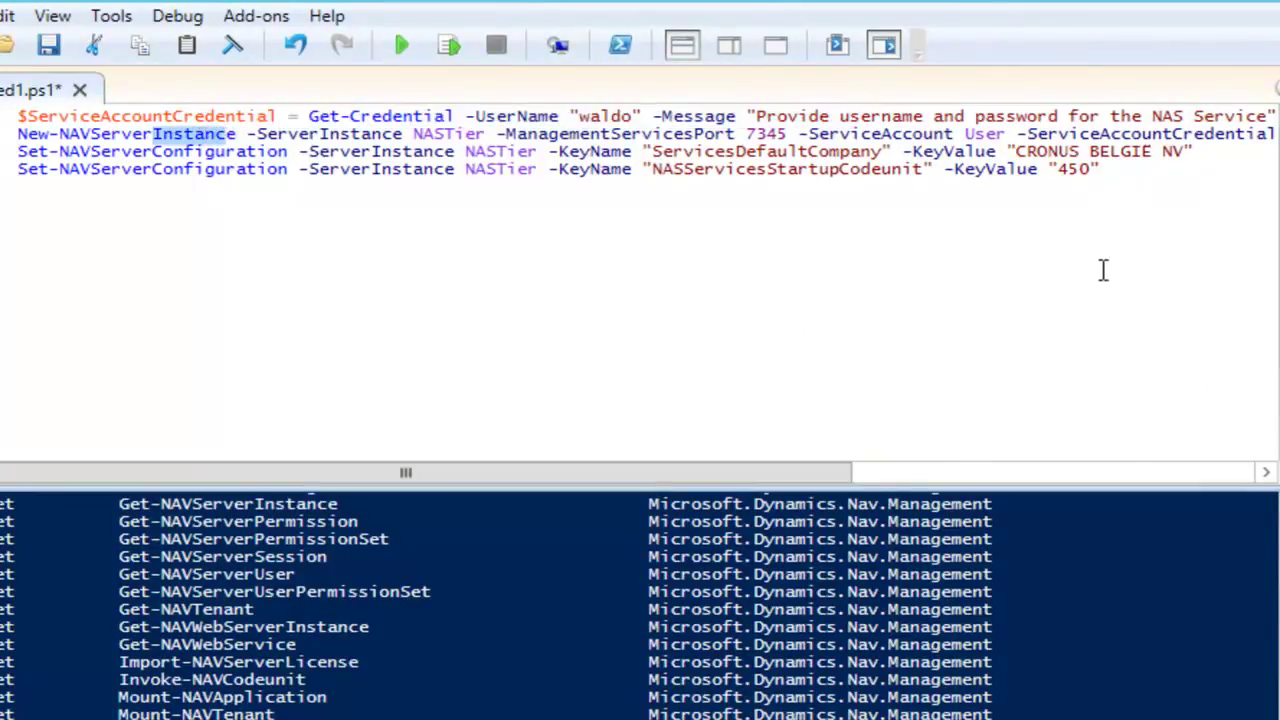
{"action": "left_click_drag", "start_coordinate": [415, 133], "coordinate": [487, 133]}
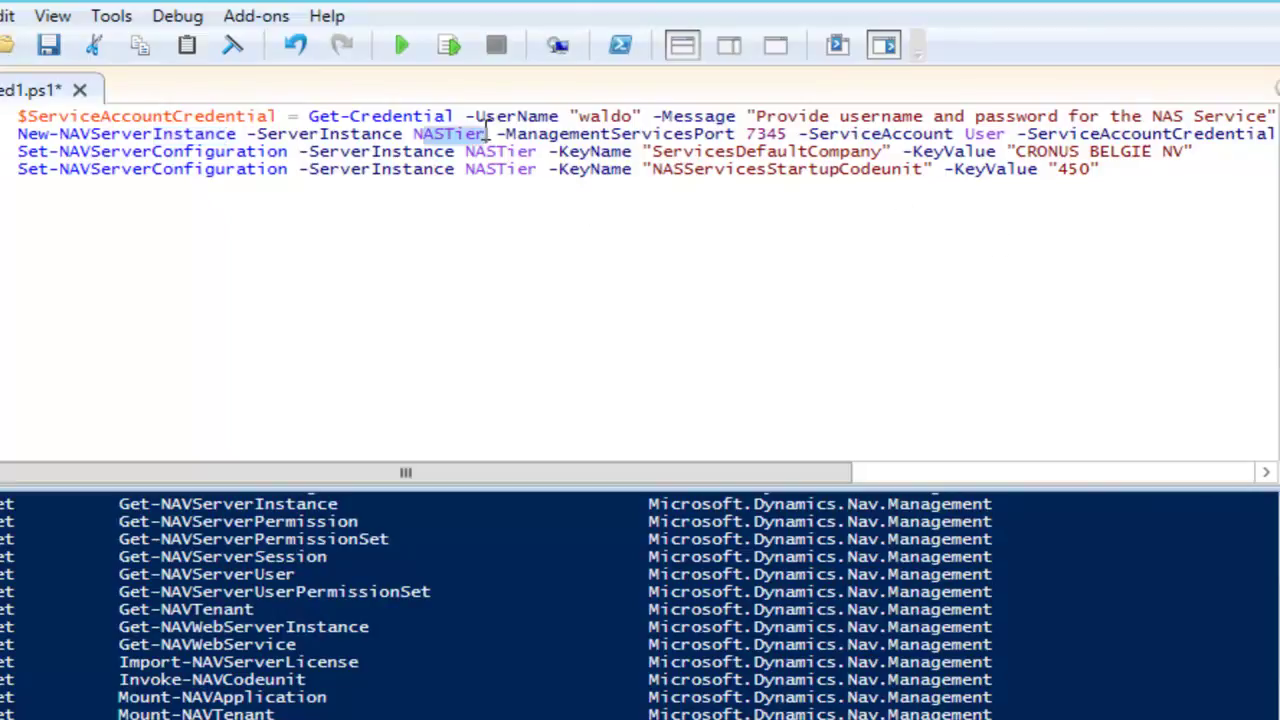
{"action": "left_click", "coordinate": [466, 133]}
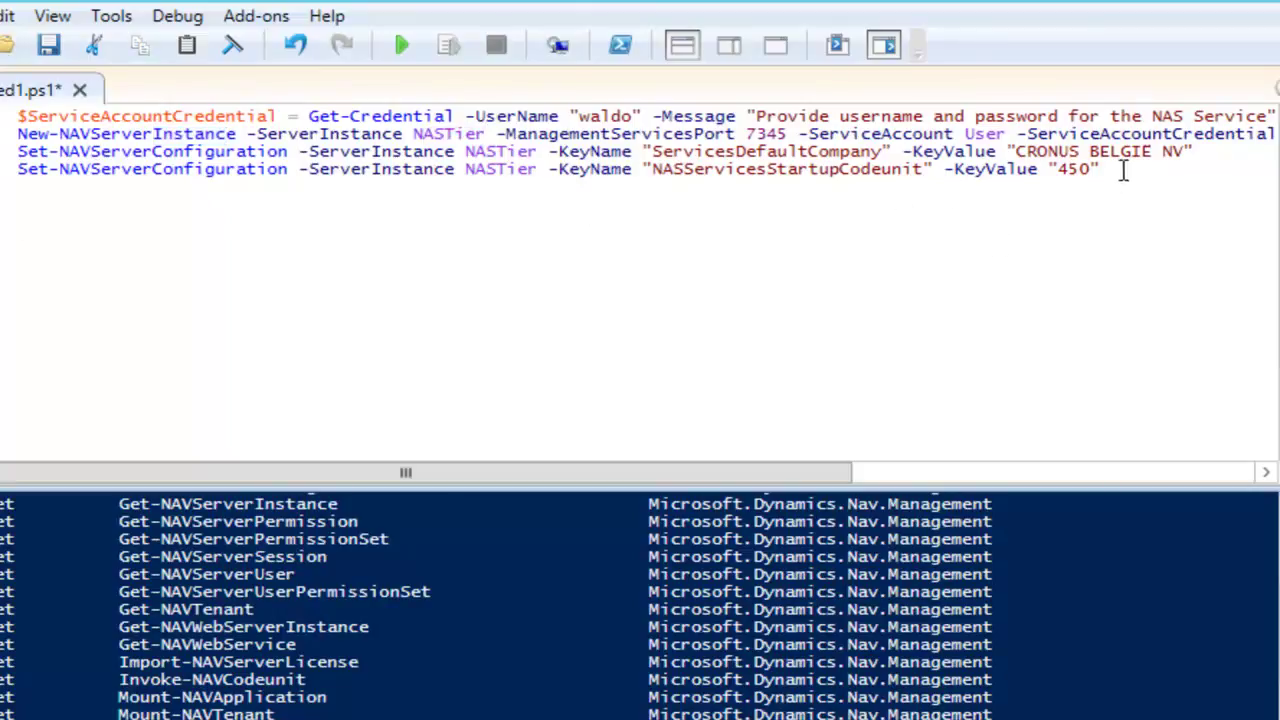
{"action": "left_click_drag", "start_coordinate": [1100, 169], "coordinate": [652, 169]}
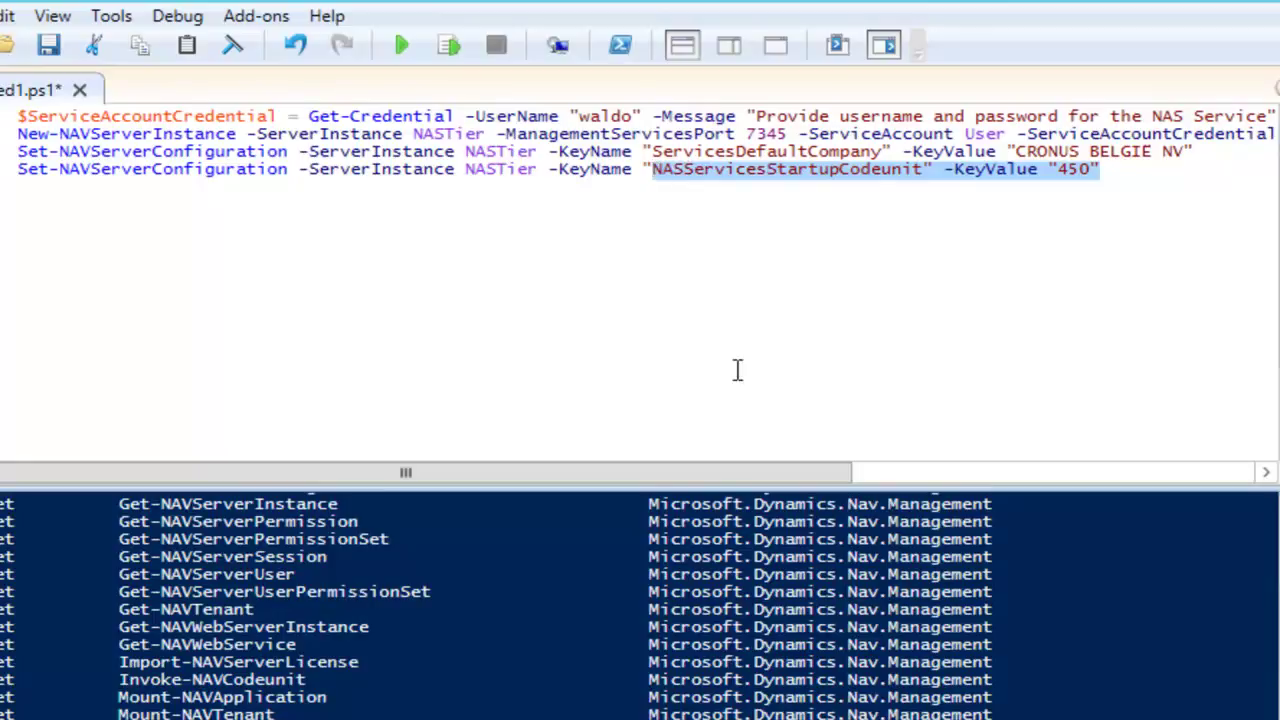
{"action": "left_click", "coordinate": [94, 206]}
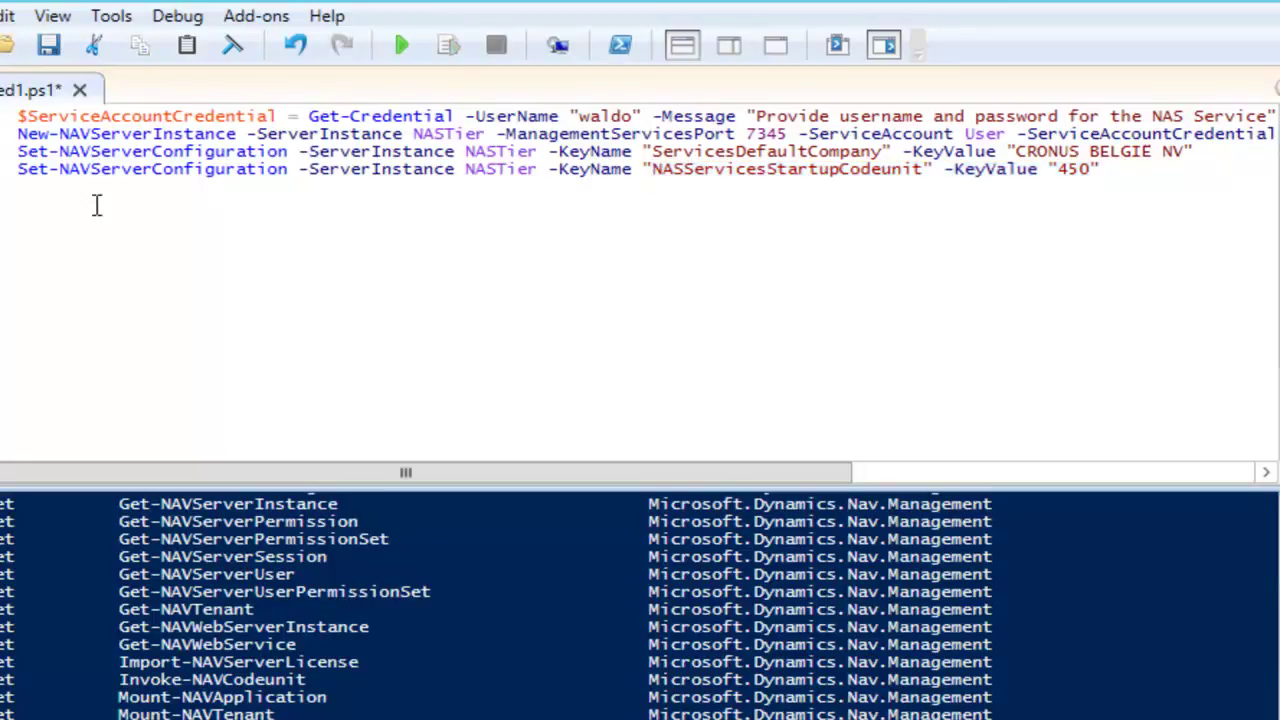
Run the script to create NASTier, entering the service account password
{"action": "left_click", "coordinate": [401, 45]}
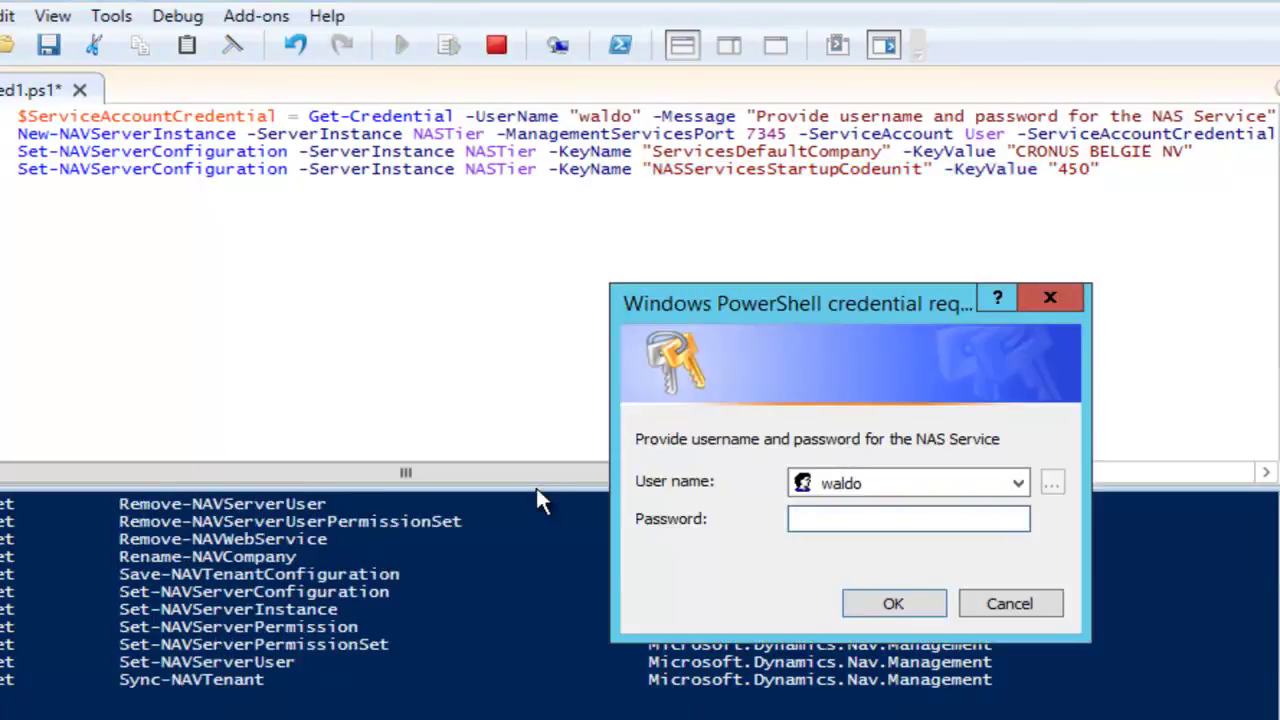
{"action": "type", "text": "***"}
{"action": "type", "text": "******"}
{"action": "key", "text": "Return"}
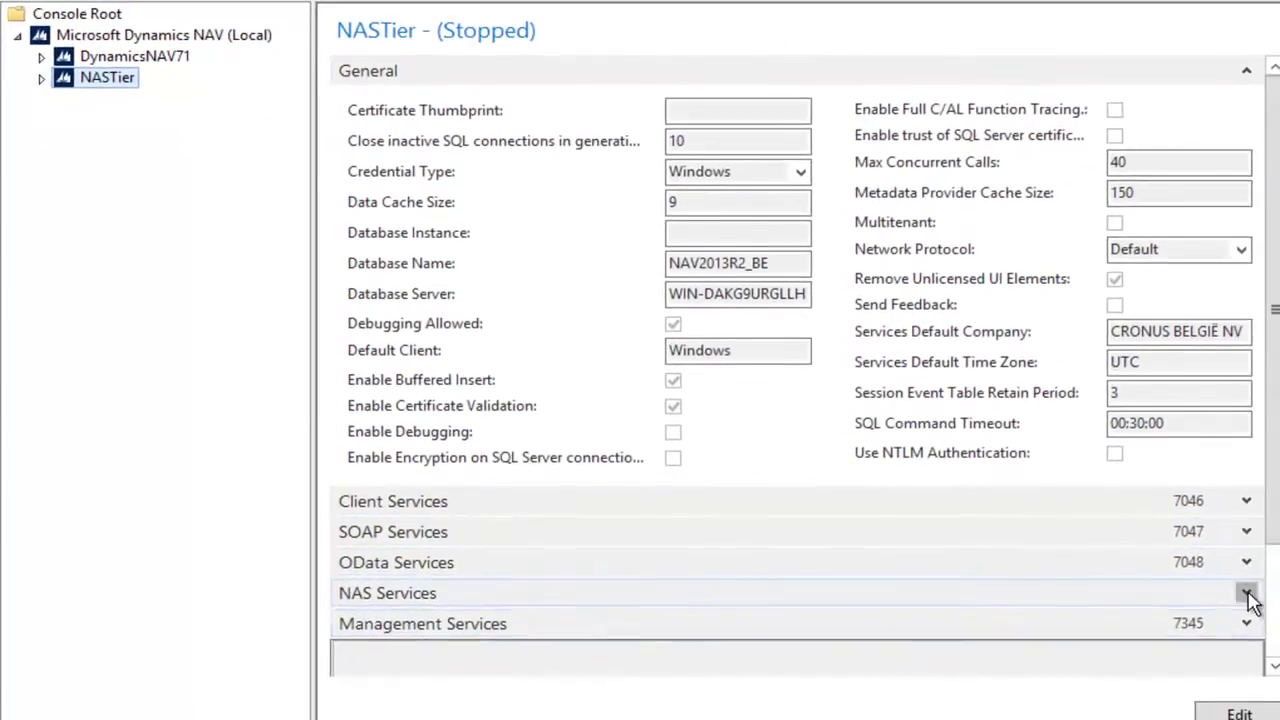
Confirm NASTier's NAS startup codeunit is 450 and select the instance in the server list
{"action": "left_click", "coordinate": [1246, 591]}
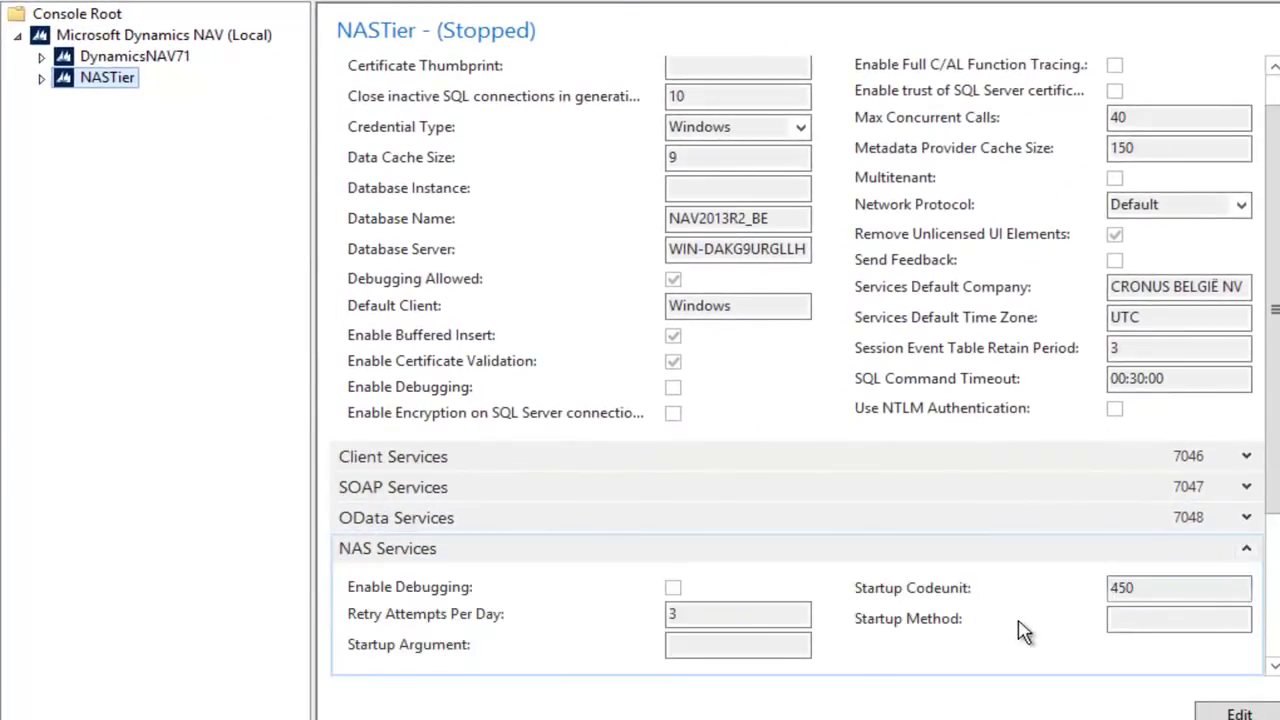
{"action": "left_click_drag", "start_coordinate": [1232, 590], "coordinate": [1090, 590]}
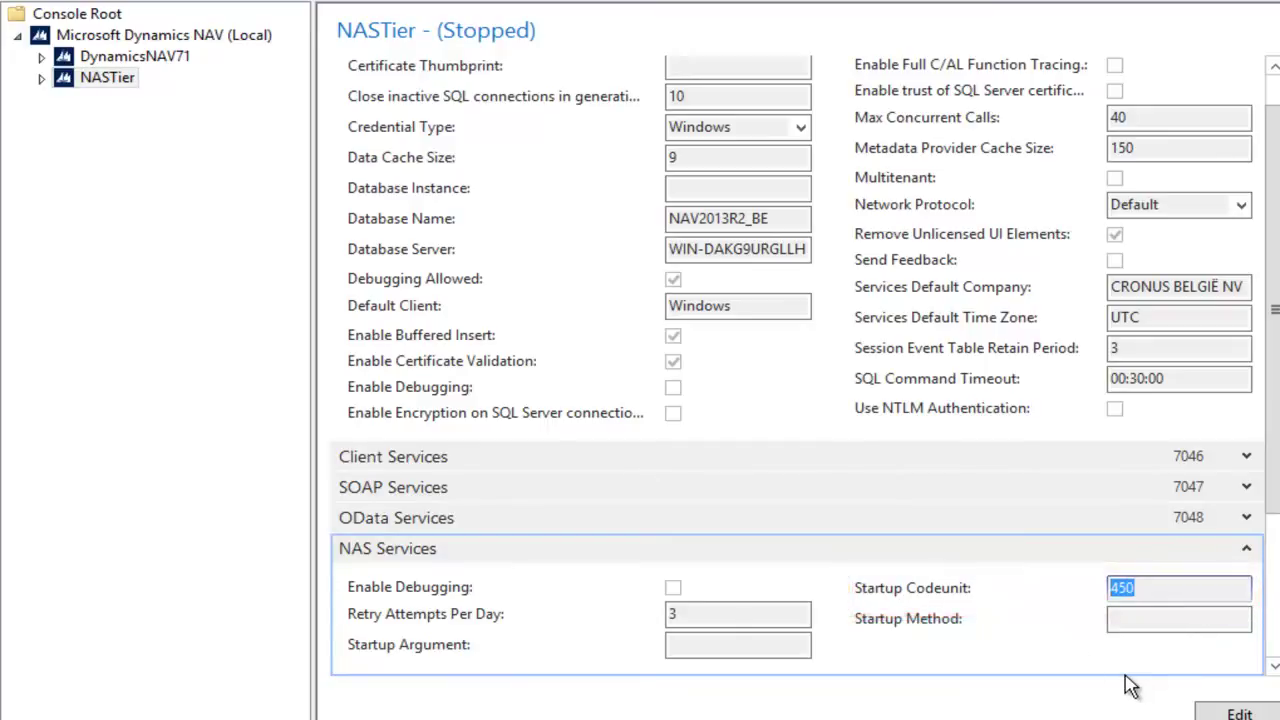
{"action": "left_click", "coordinate": [120, 38]}
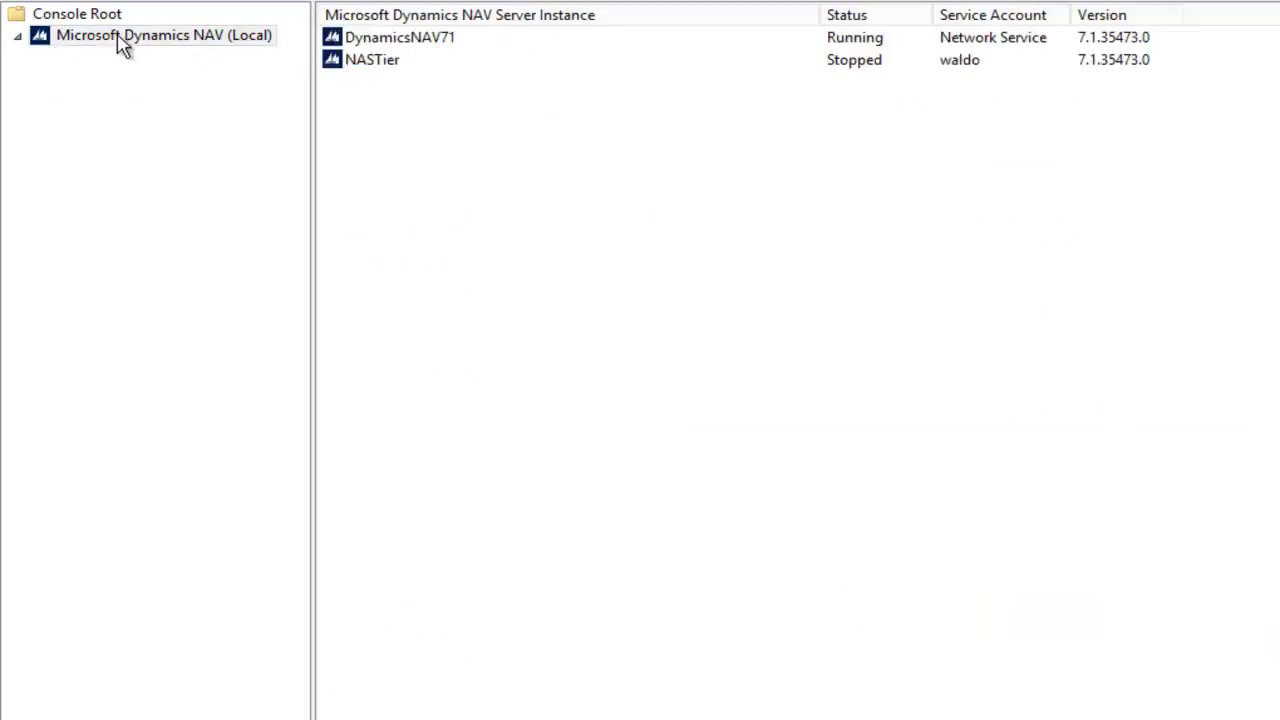
{"action": "left_click", "coordinate": [378, 62]}
Start the NASTier server instance and refresh Job Queues to see TEST started
{"action": "right_click", "coordinate": [378, 64]}
{"action": "left_click", "coordinate": [480, 110]}
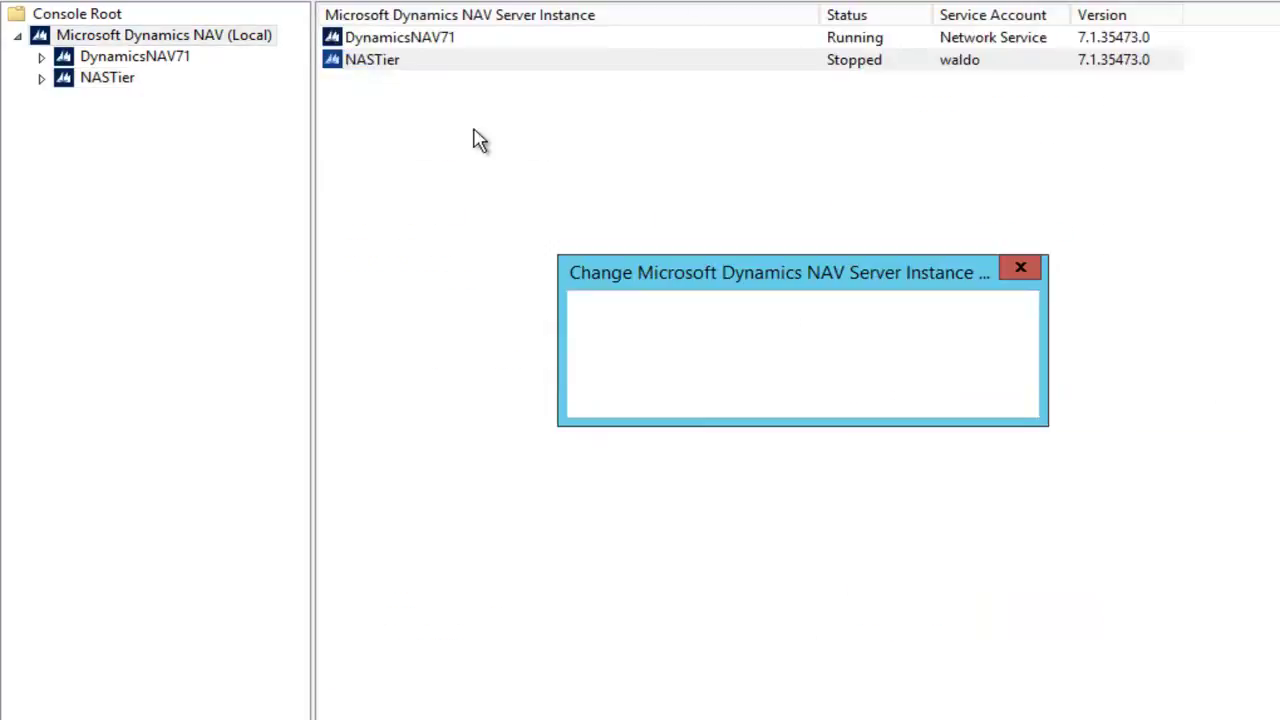
{"action": "left_click", "coordinate": [854, 391]}
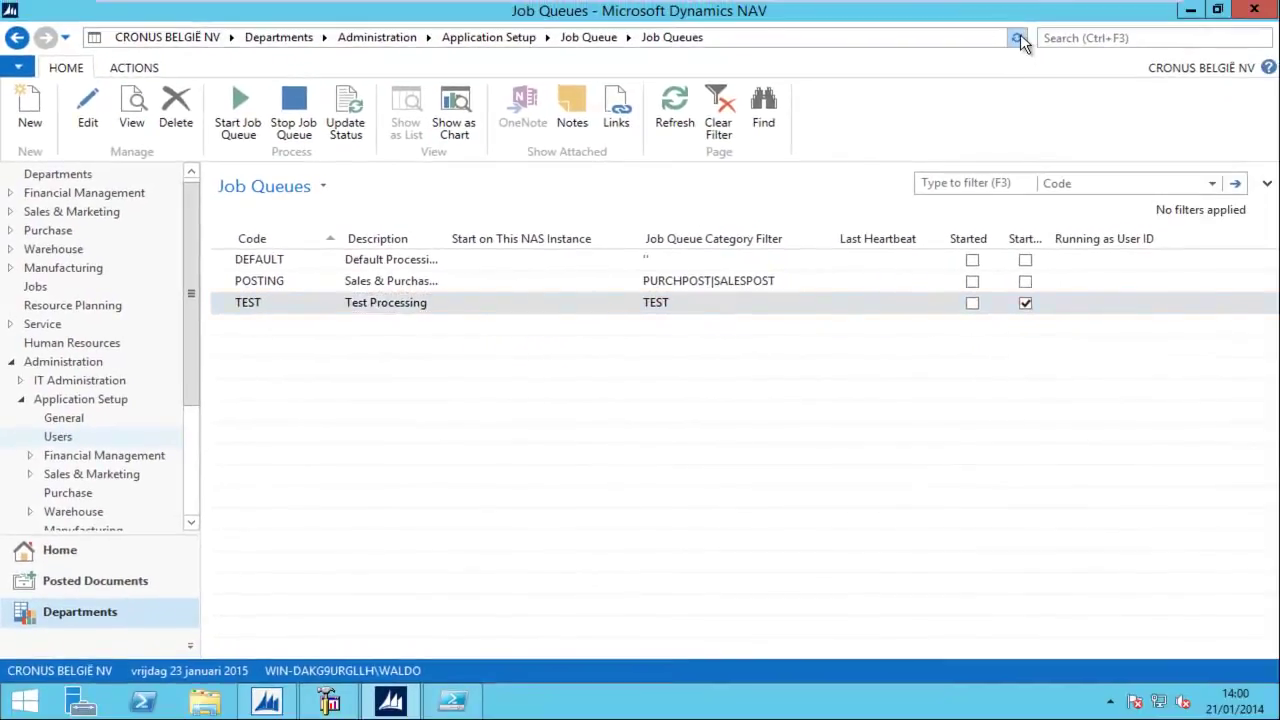
{"action": "left_click", "coordinate": [1018, 38]}
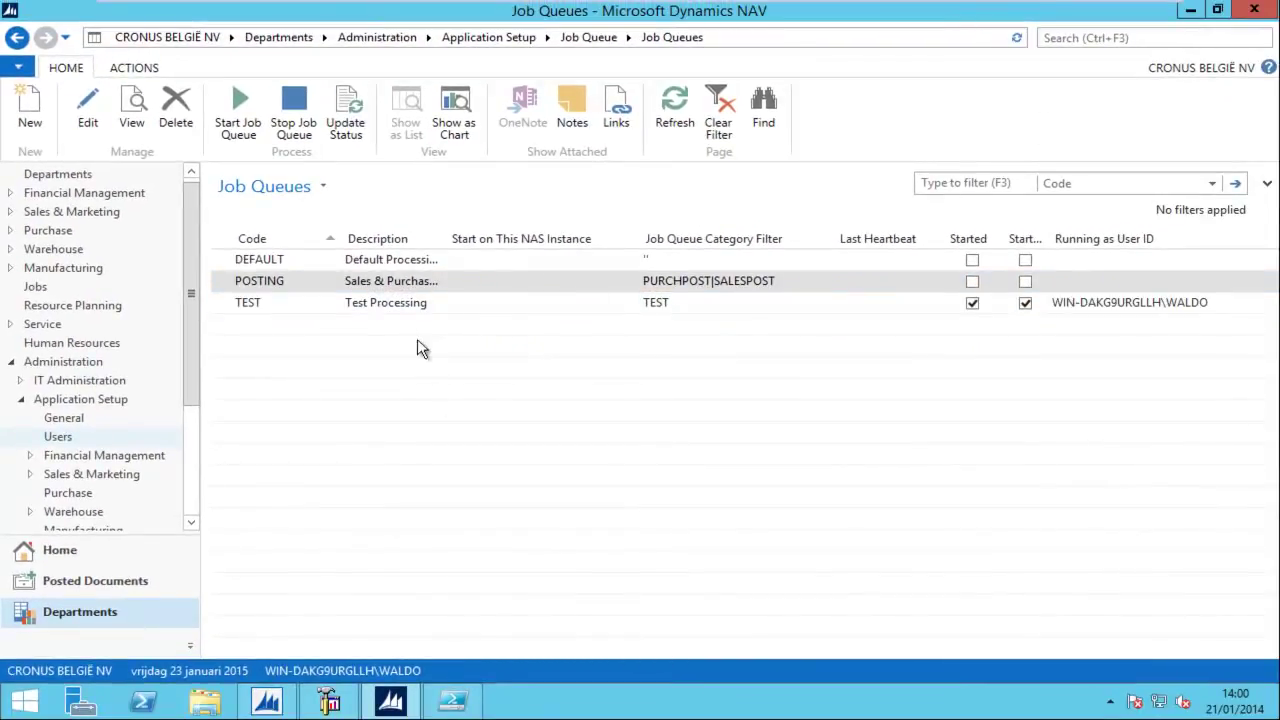
{"action": "left_click", "coordinate": [388, 305]}
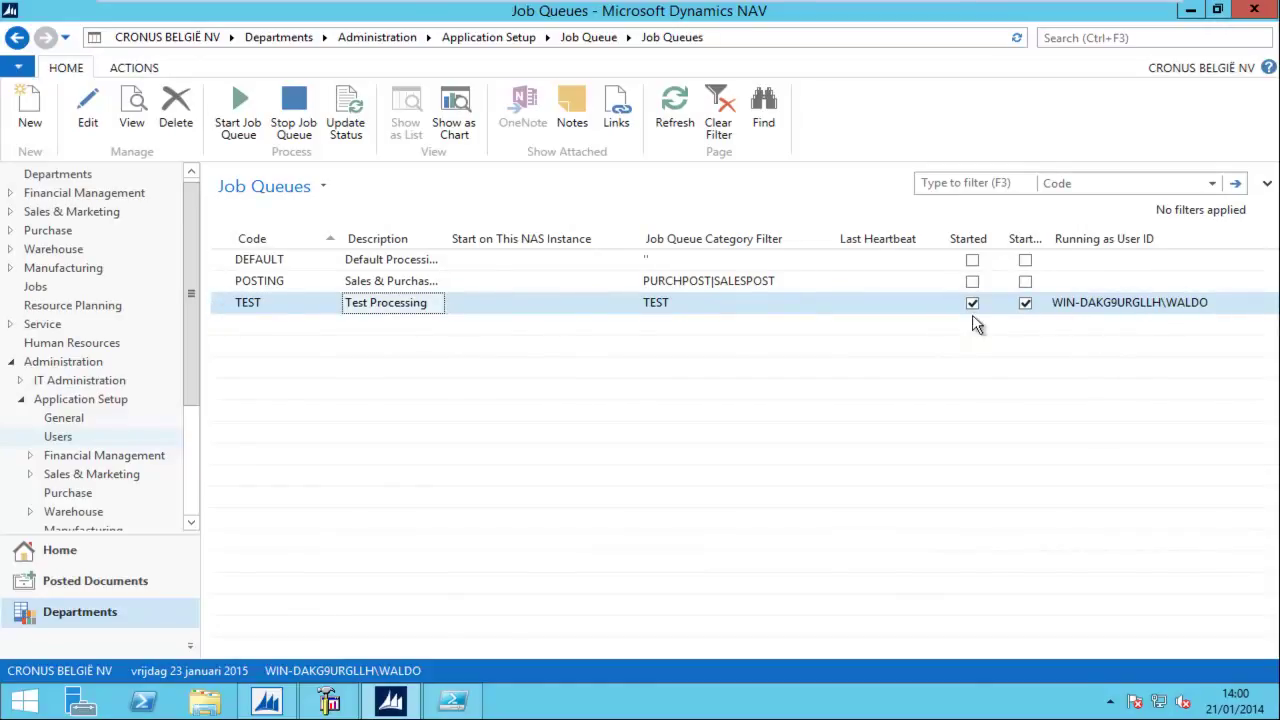
{"action": "double_click", "coordinate": [388, 312]}
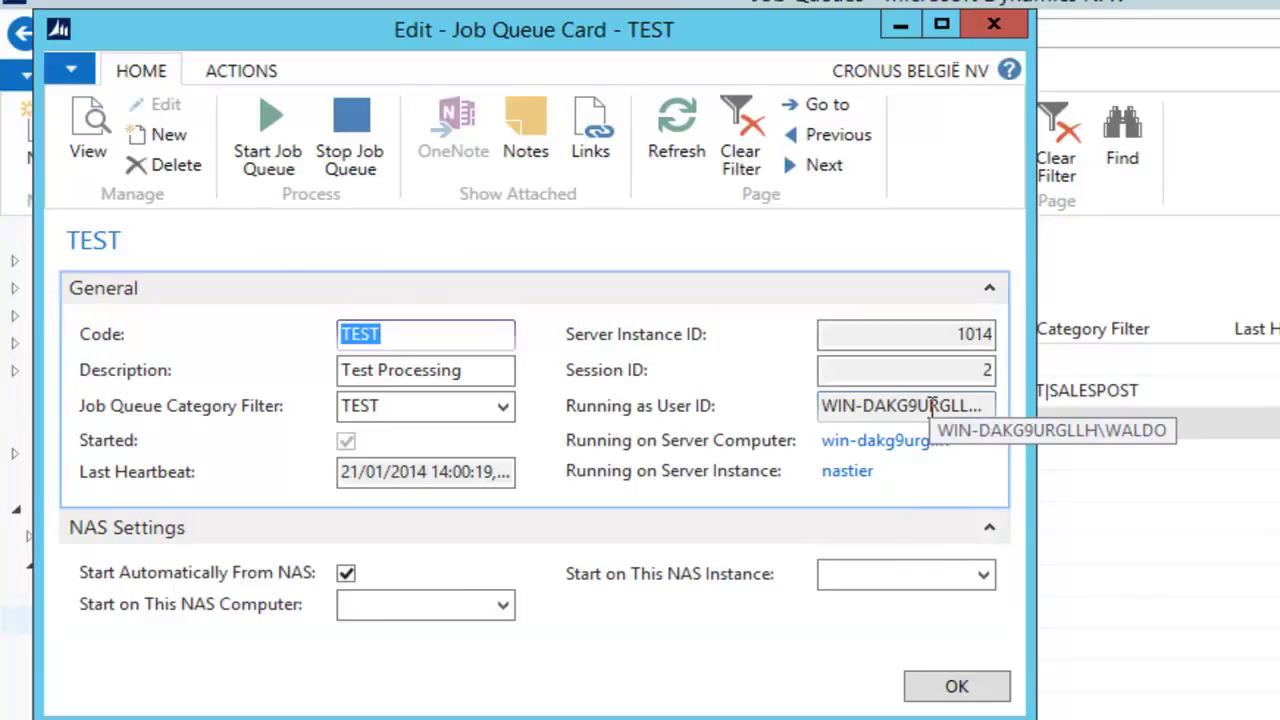
{"action": "key", "text": "Escape"}
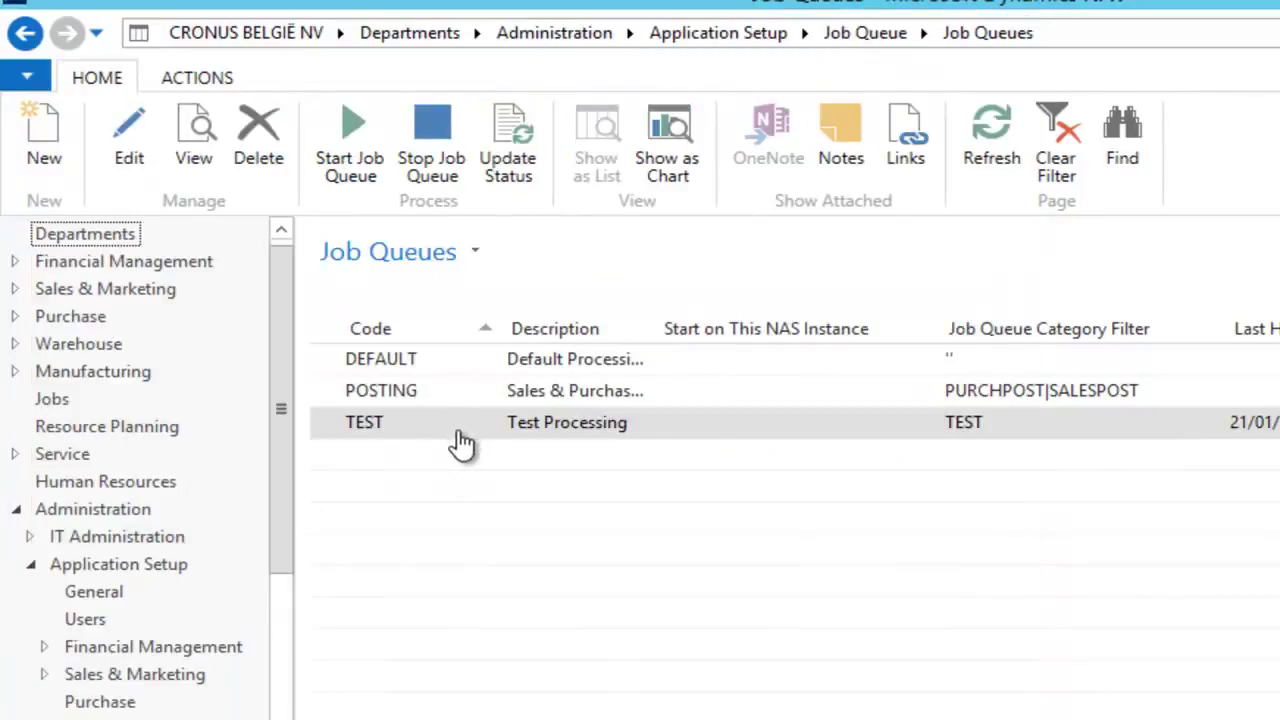
Return to Job Queue Entries and select the Test Log Job Queue entry
{"action": "left_click", "coordinate": [548, 440]}
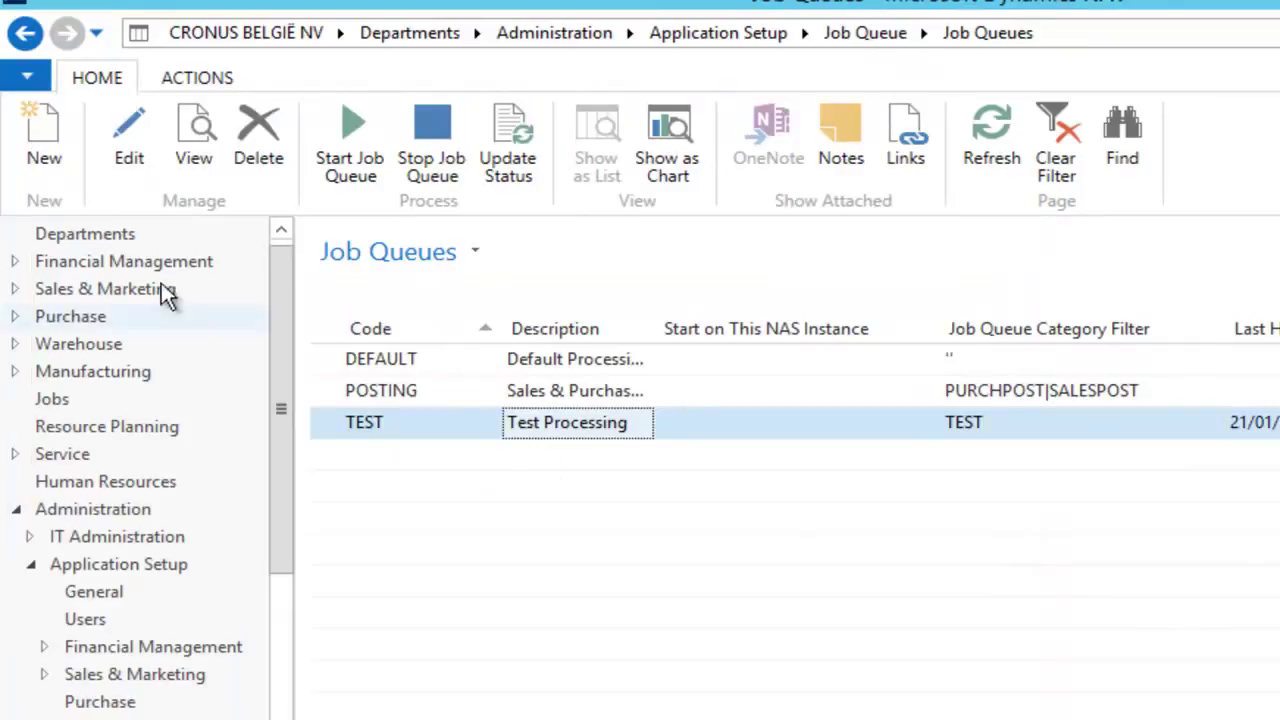
{"action": "left_click", "coordinate": [25, 33]}
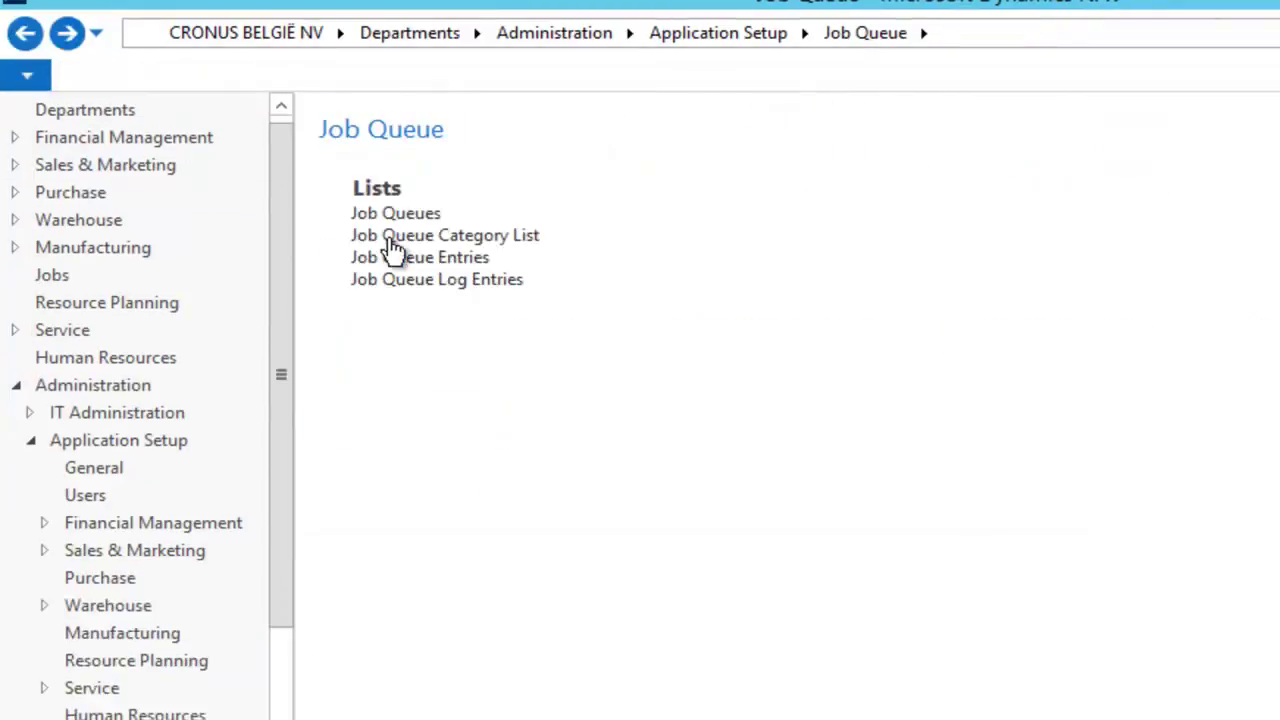
{"action": "left_click", "coordinate": [440, 260]}
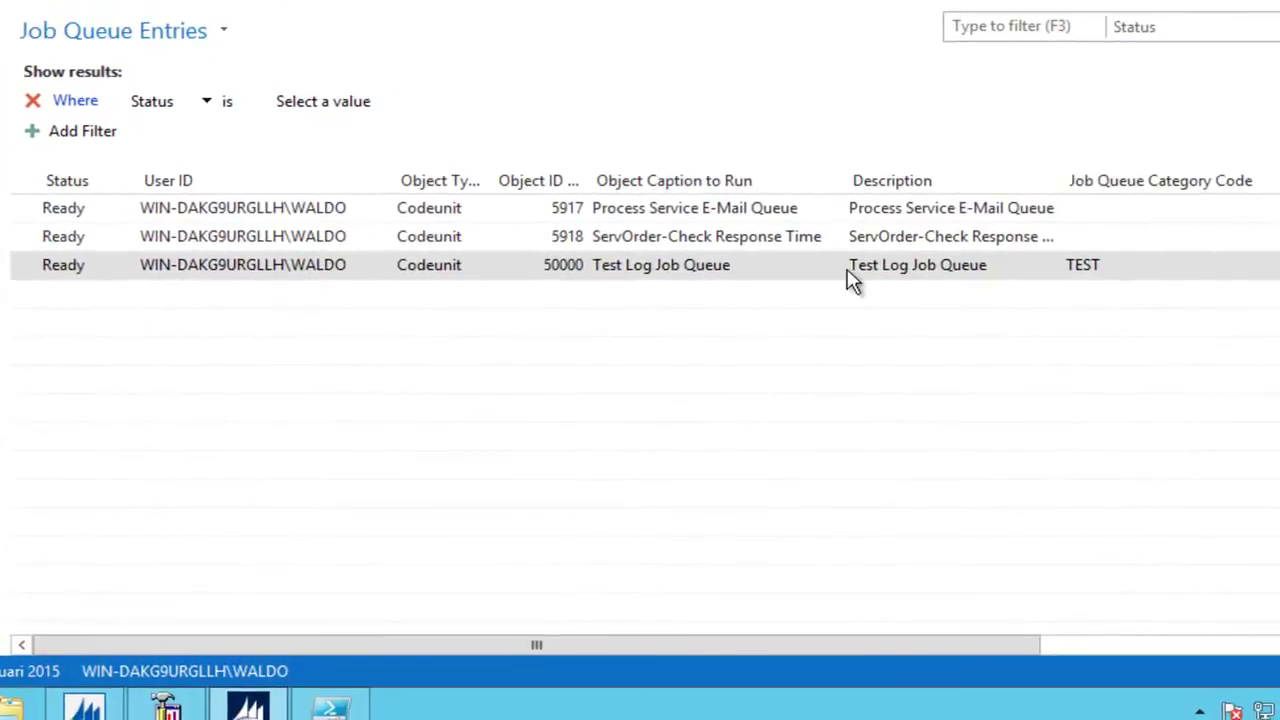
{"action": "left_click", "coordinate": [1108, 272]}
{"action": "left_click_drag", "start_coordinate": [986, 645], "coordinate": [1279, 645]}
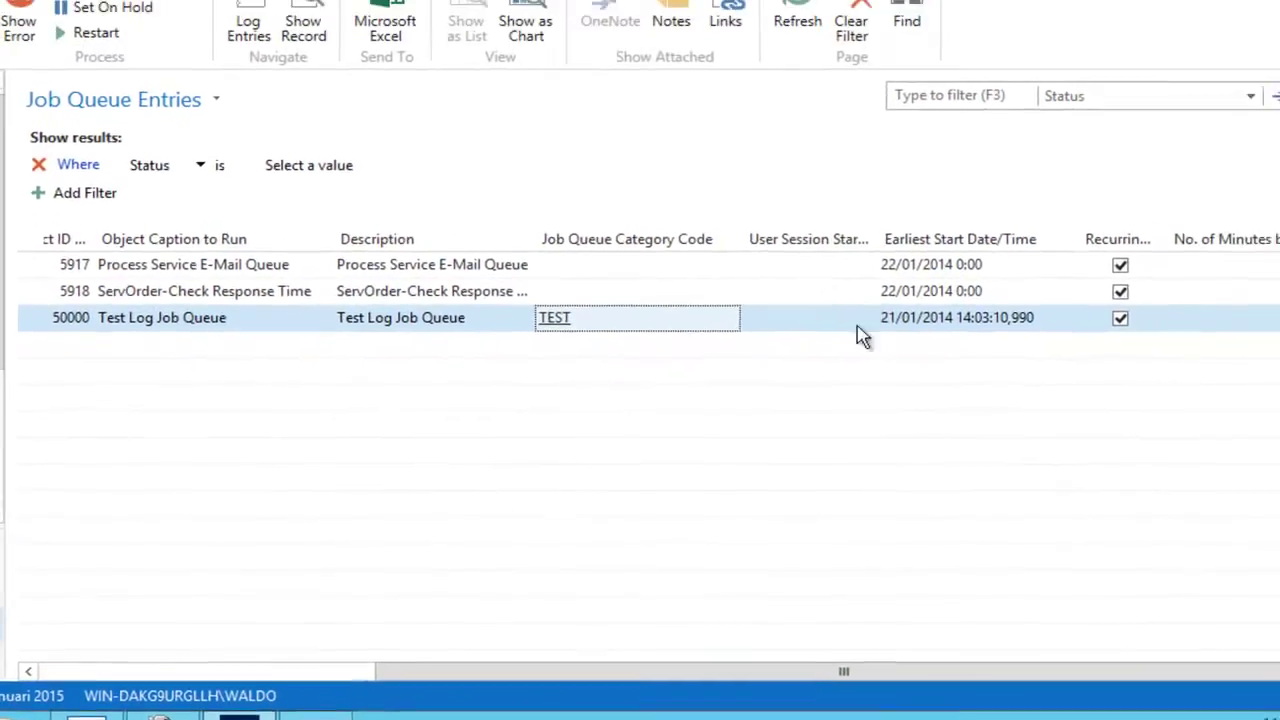
Show Test Log Job Queue's log with full Start Date/Time, including the 14:01 and 14:02 runs
{"action": "left_click", "coordinate": [243, 60]}
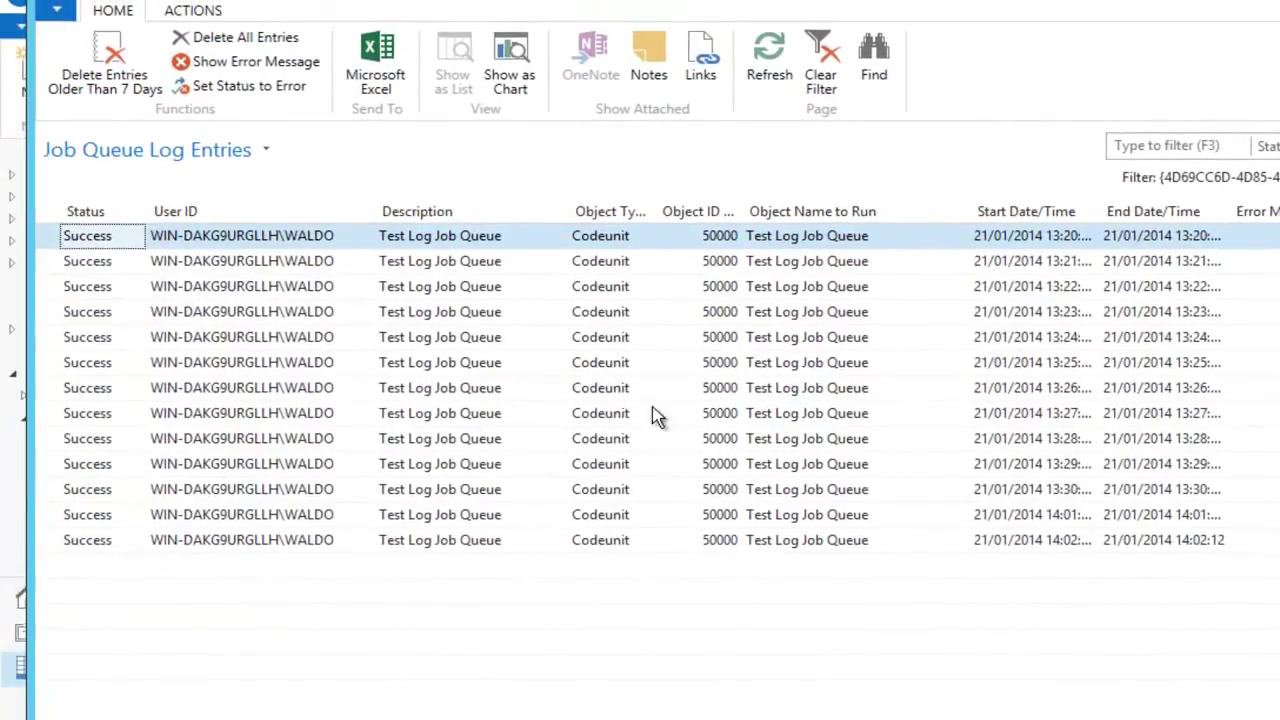
{"action": "left_click", "coordinate": [1071, 540]}
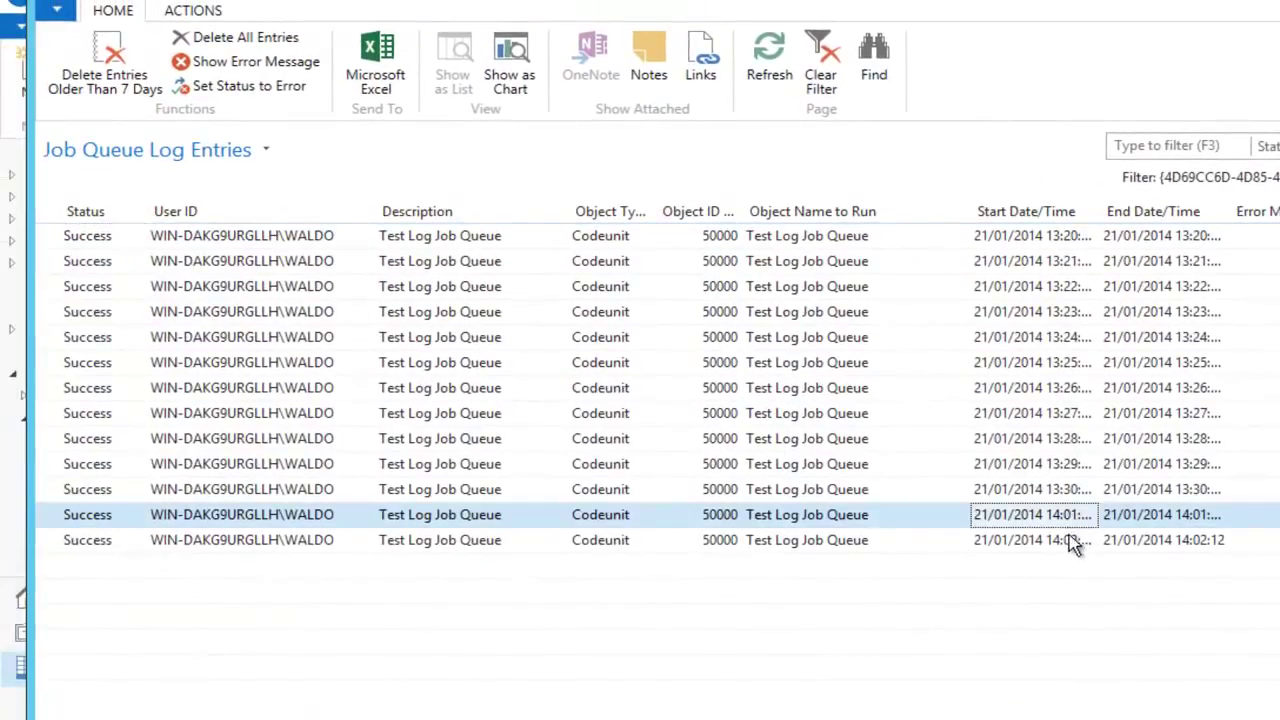
{"action": "double_click", "coordinate": [1097, 211]}
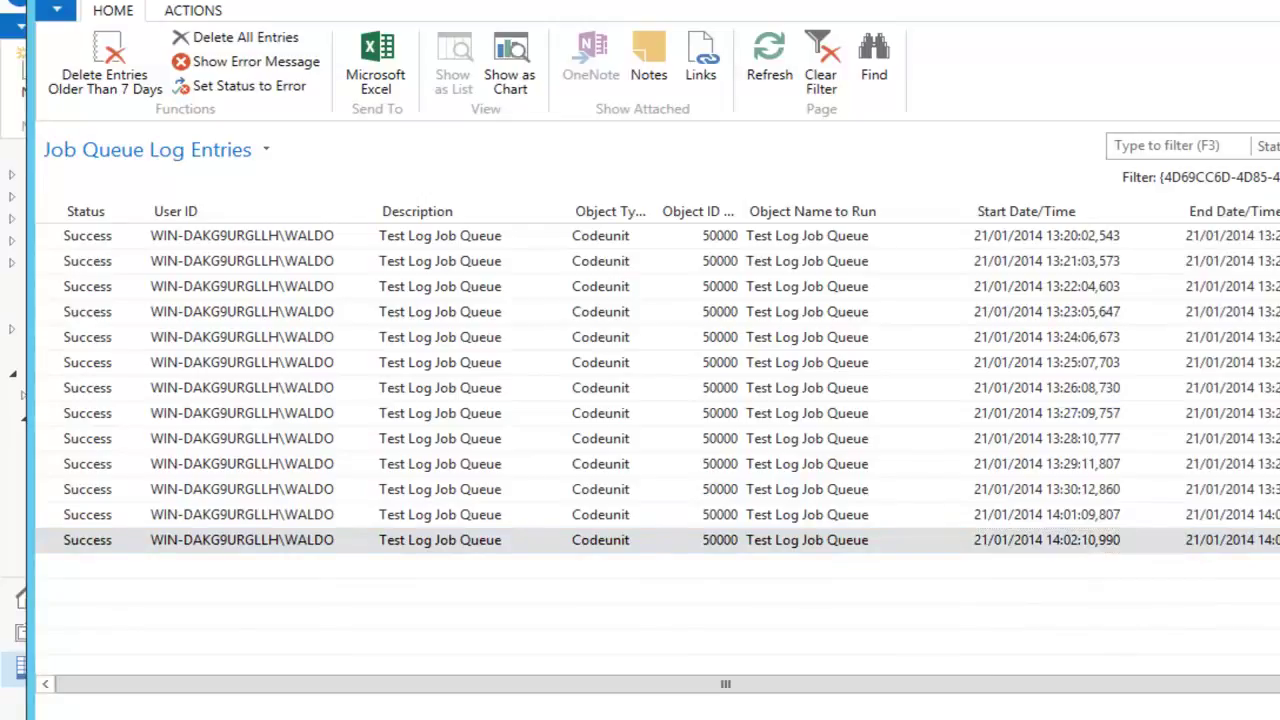